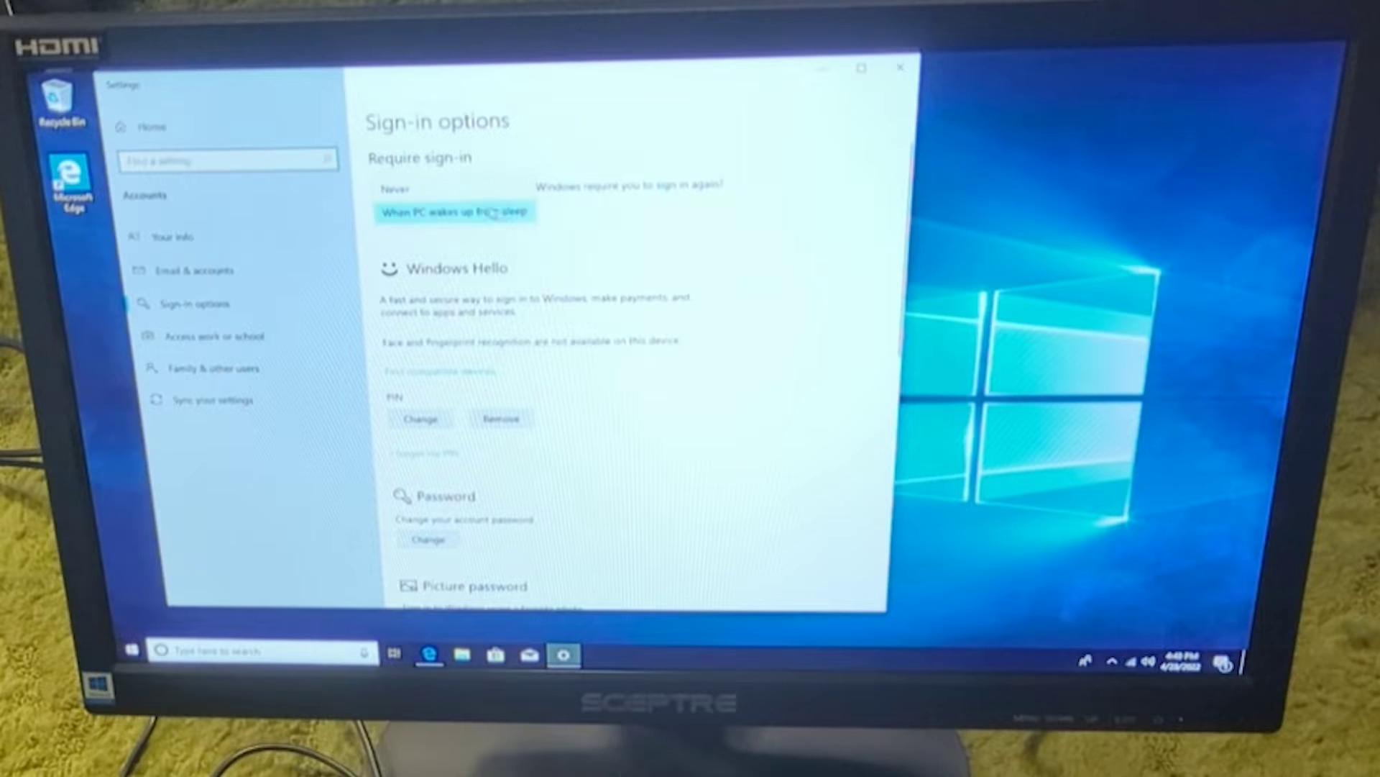
Step: Set sign-in after waking to Never, then enable automatic sign-in in netplwiz with the account password
click(445, 188)
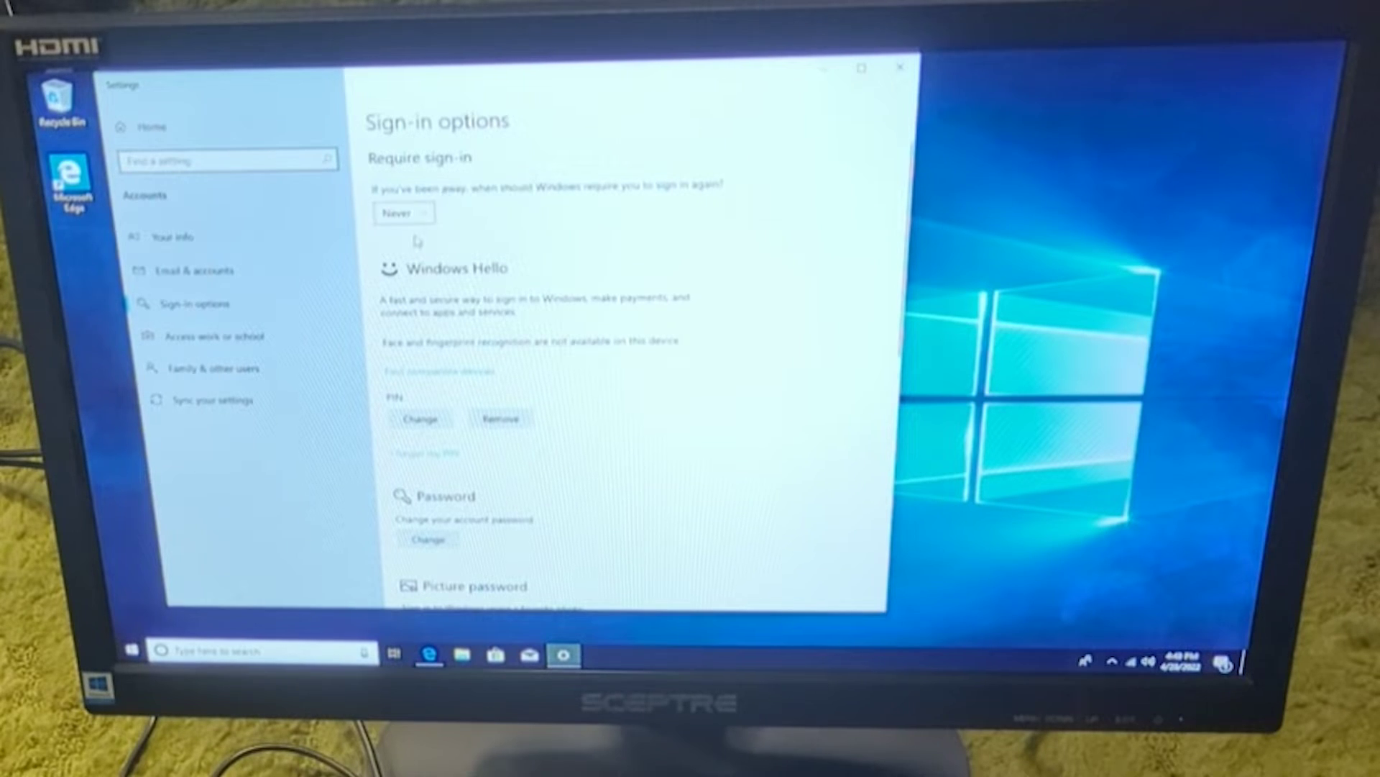
click(899, 68)
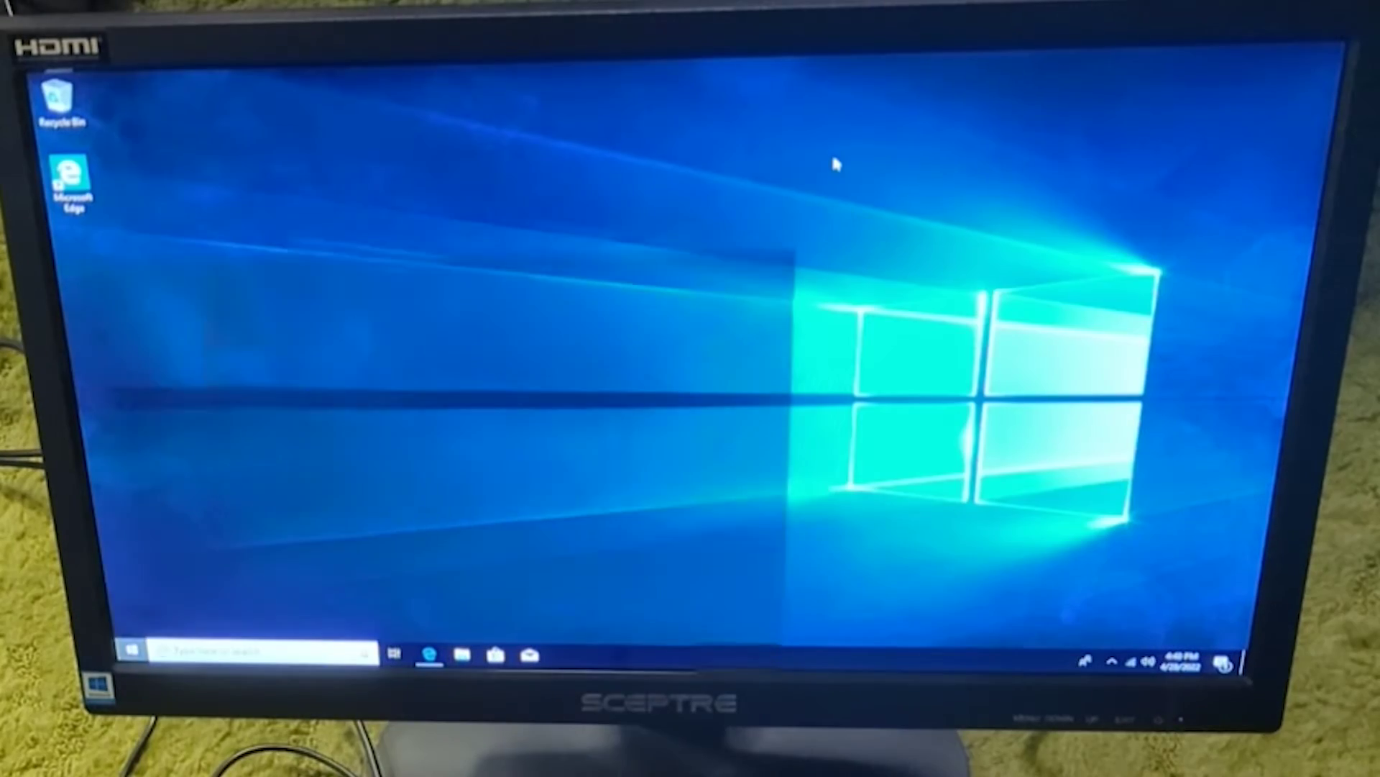
key(super)
text(netpl)
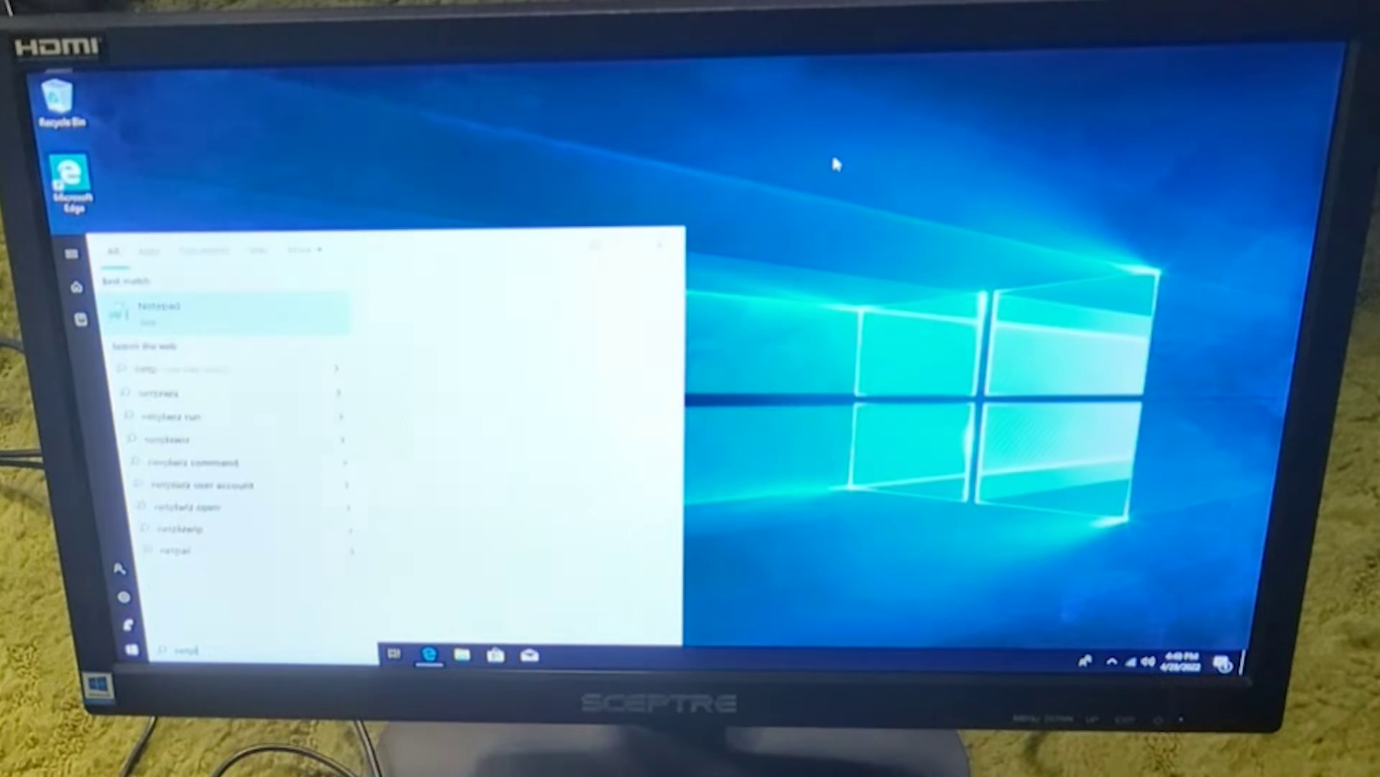
text(wi)
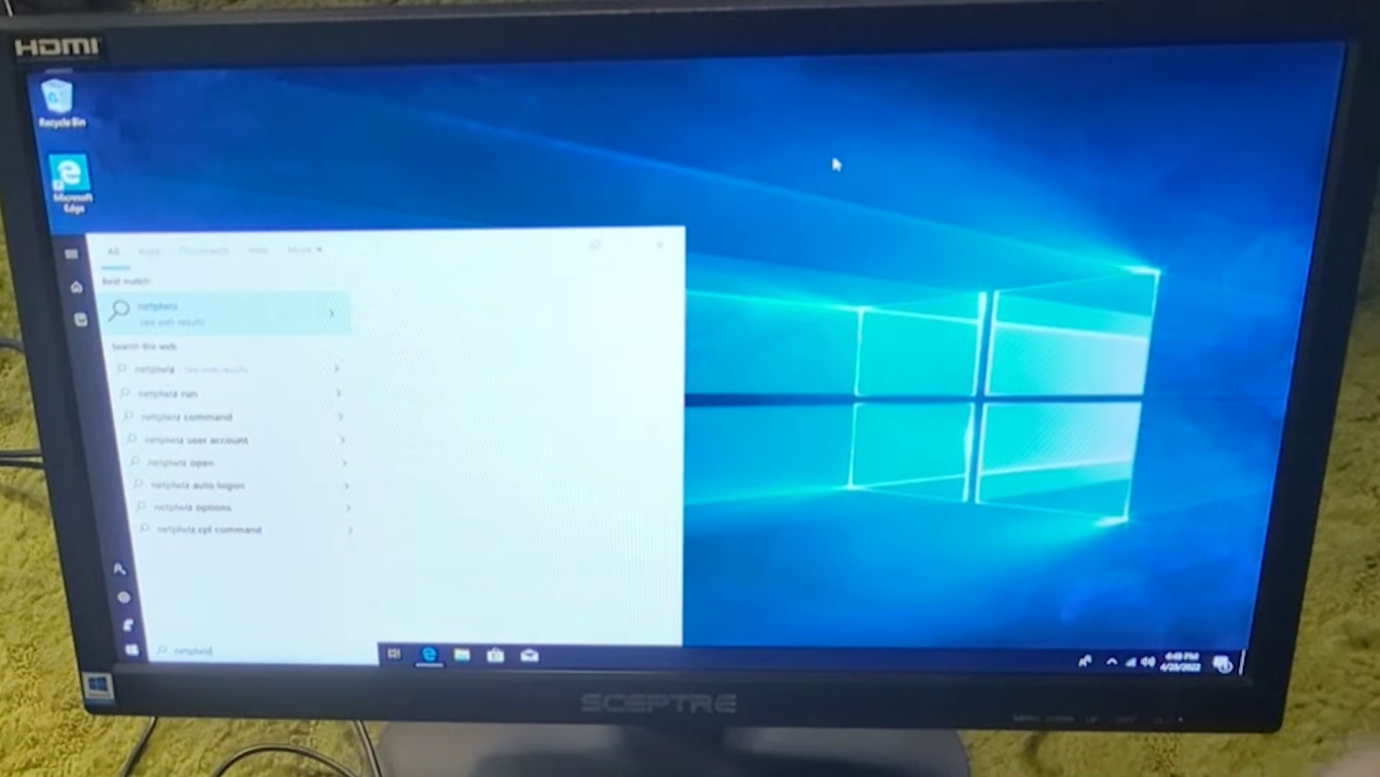
text(z)
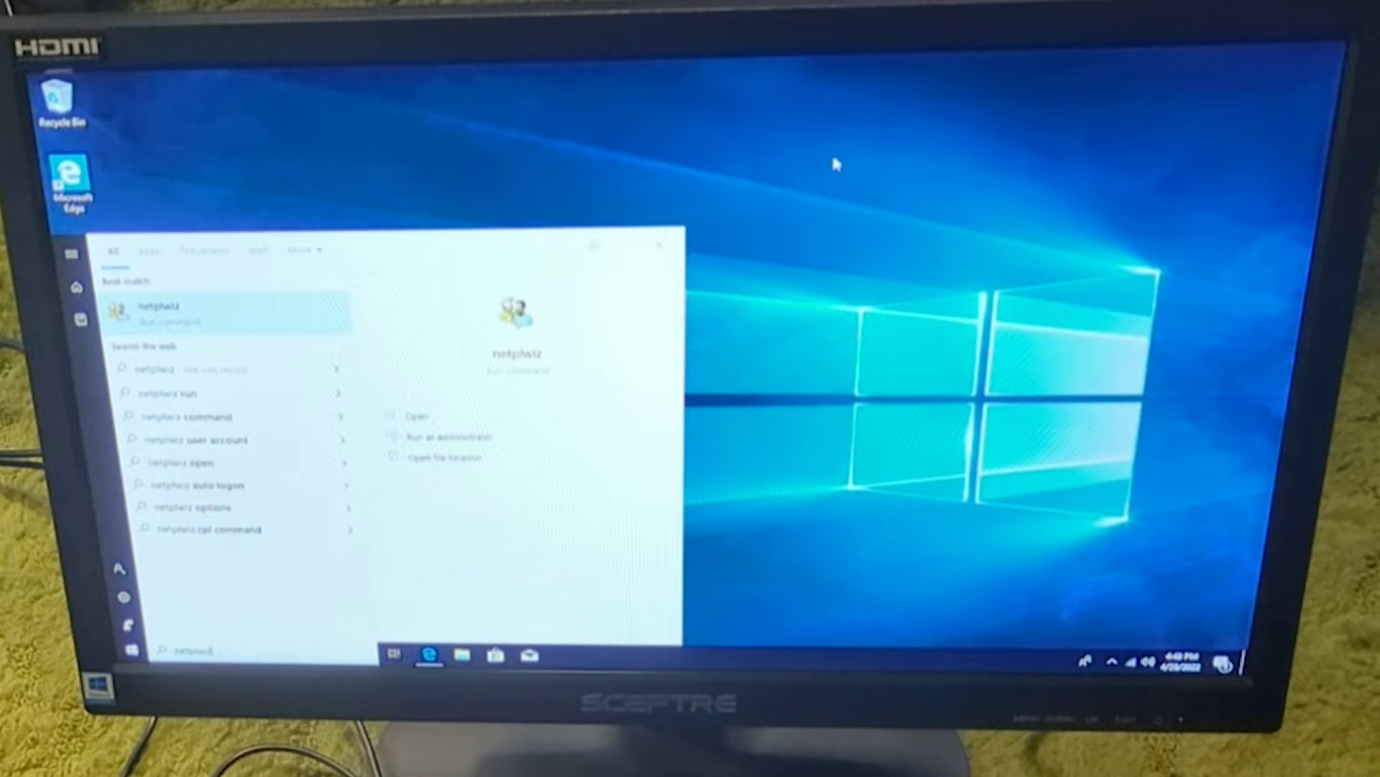
key(Return)
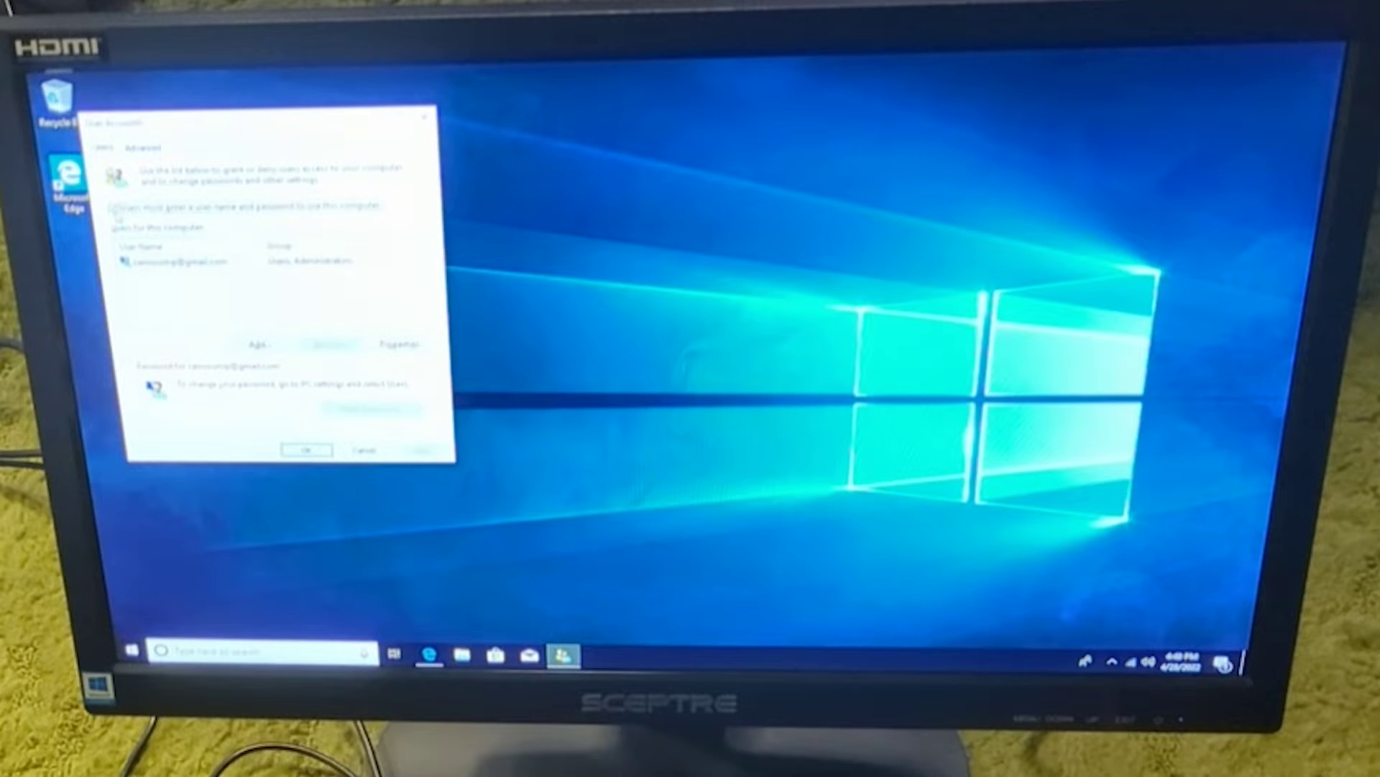
key(Return)
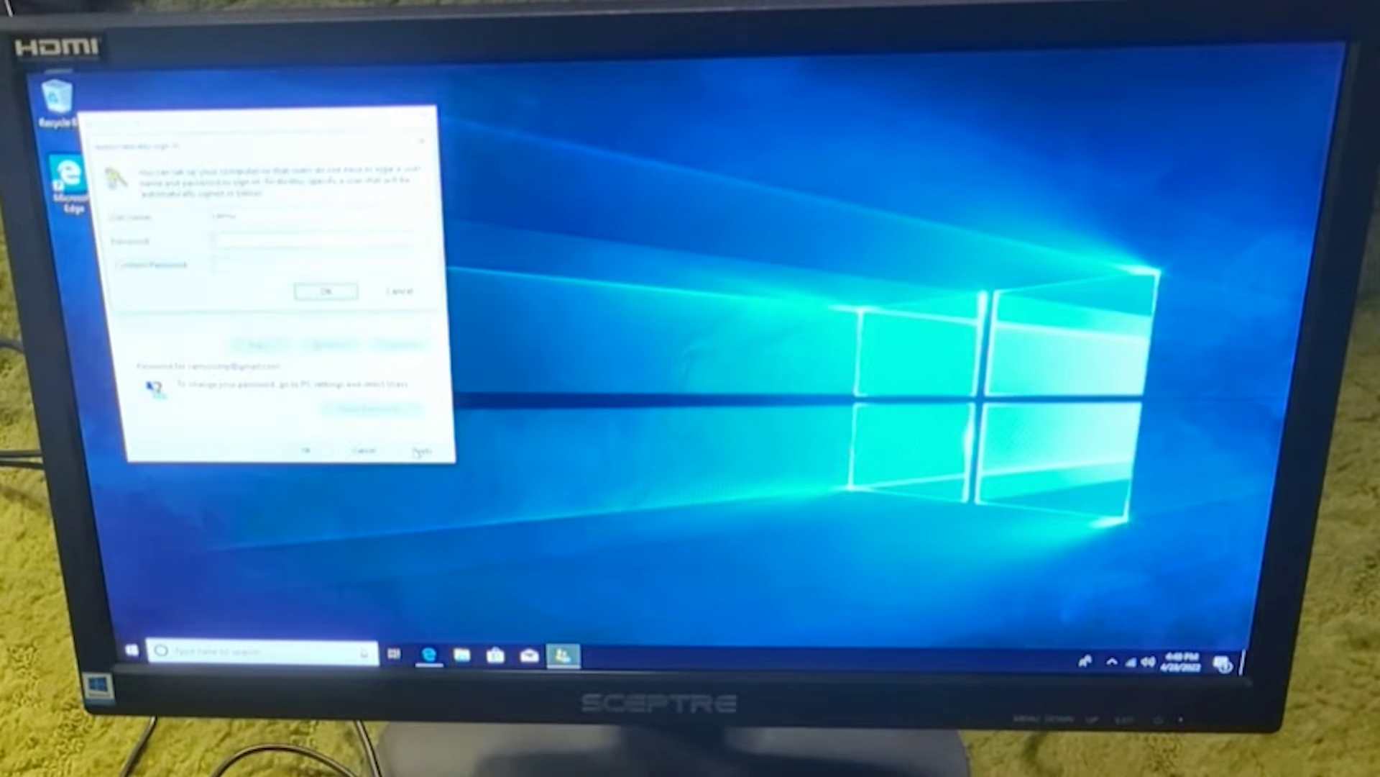
text(••••••••)
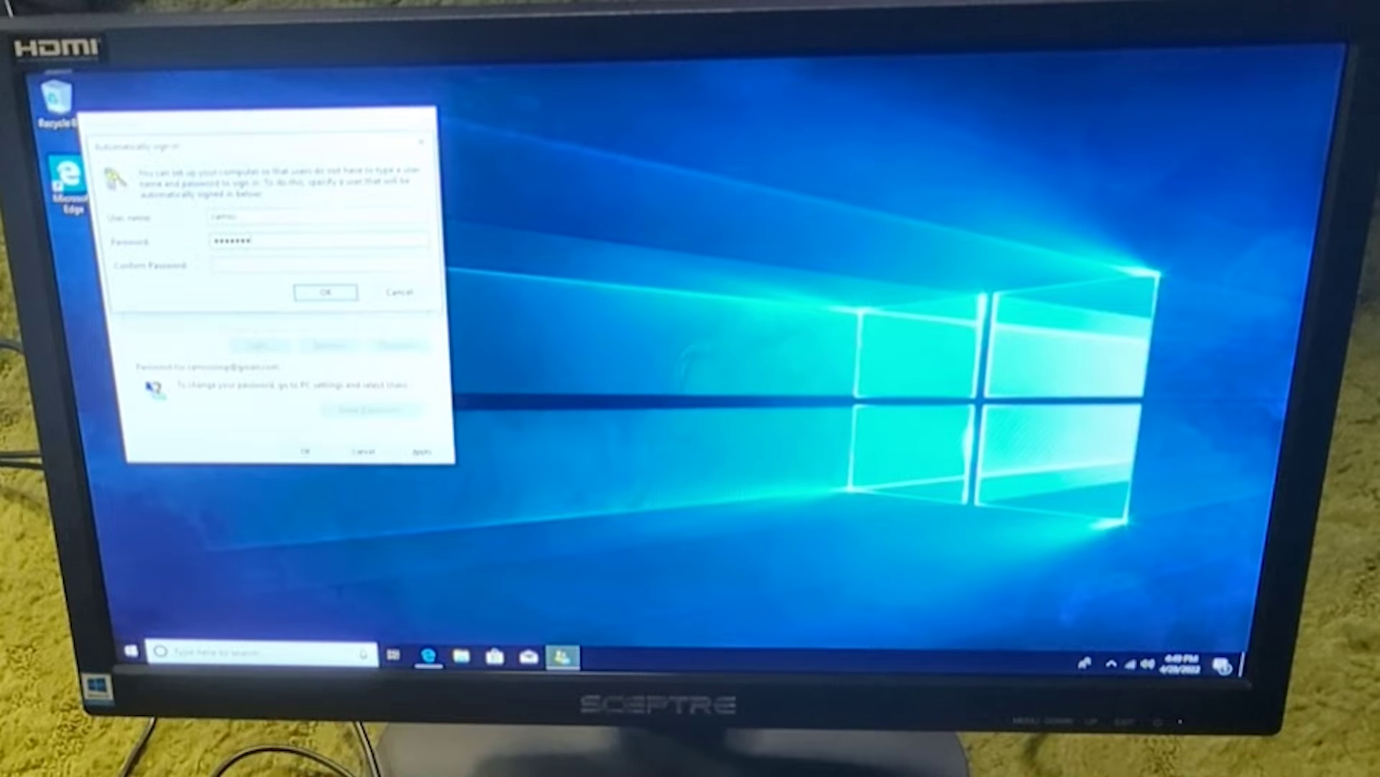
text(••)
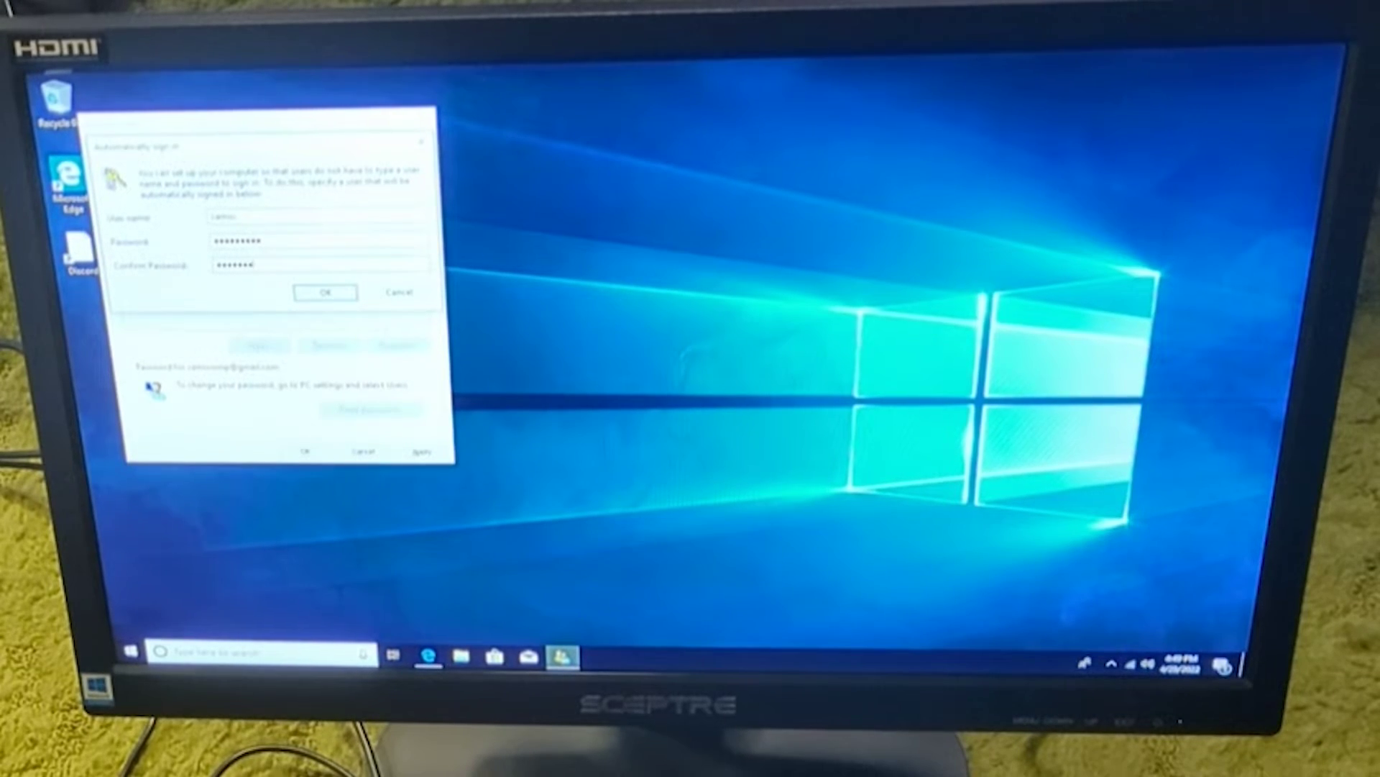
click(325, 292)
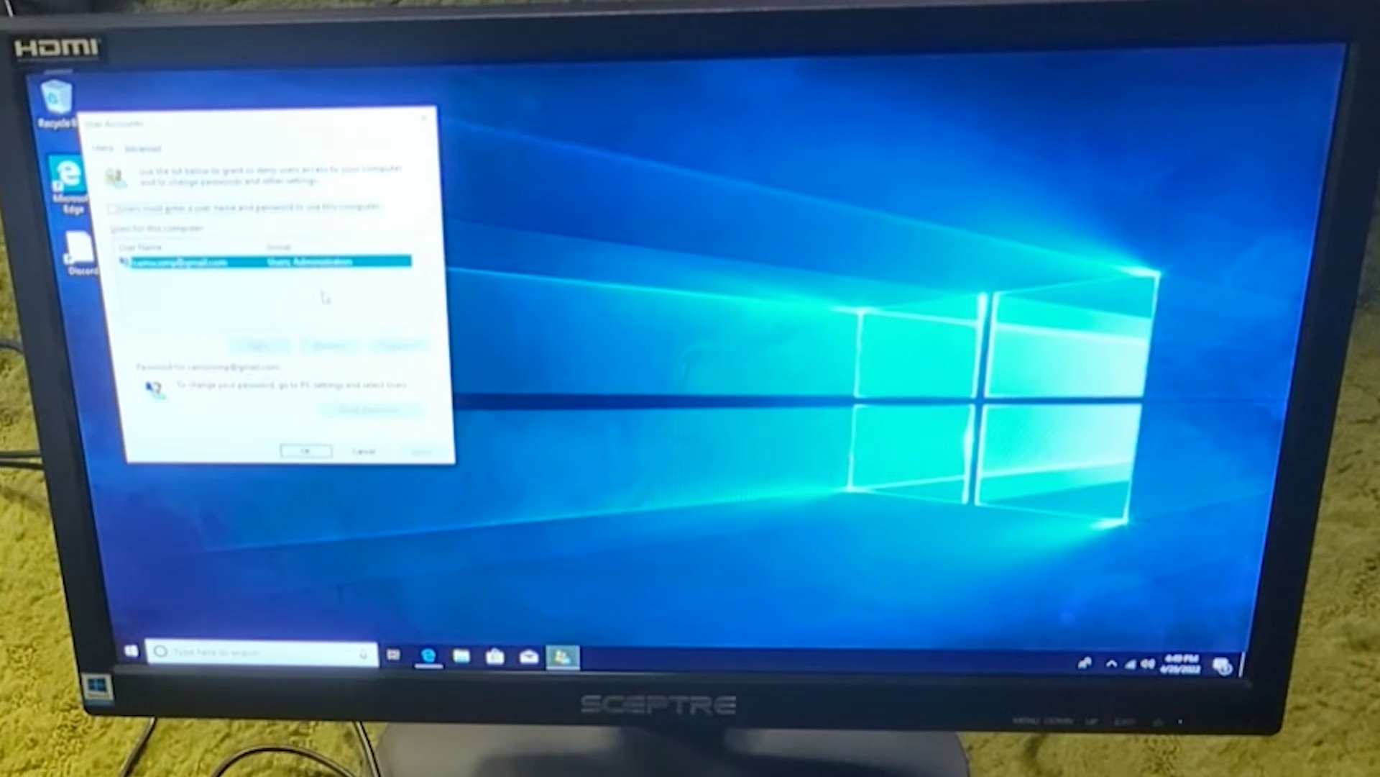
click(306, 453)
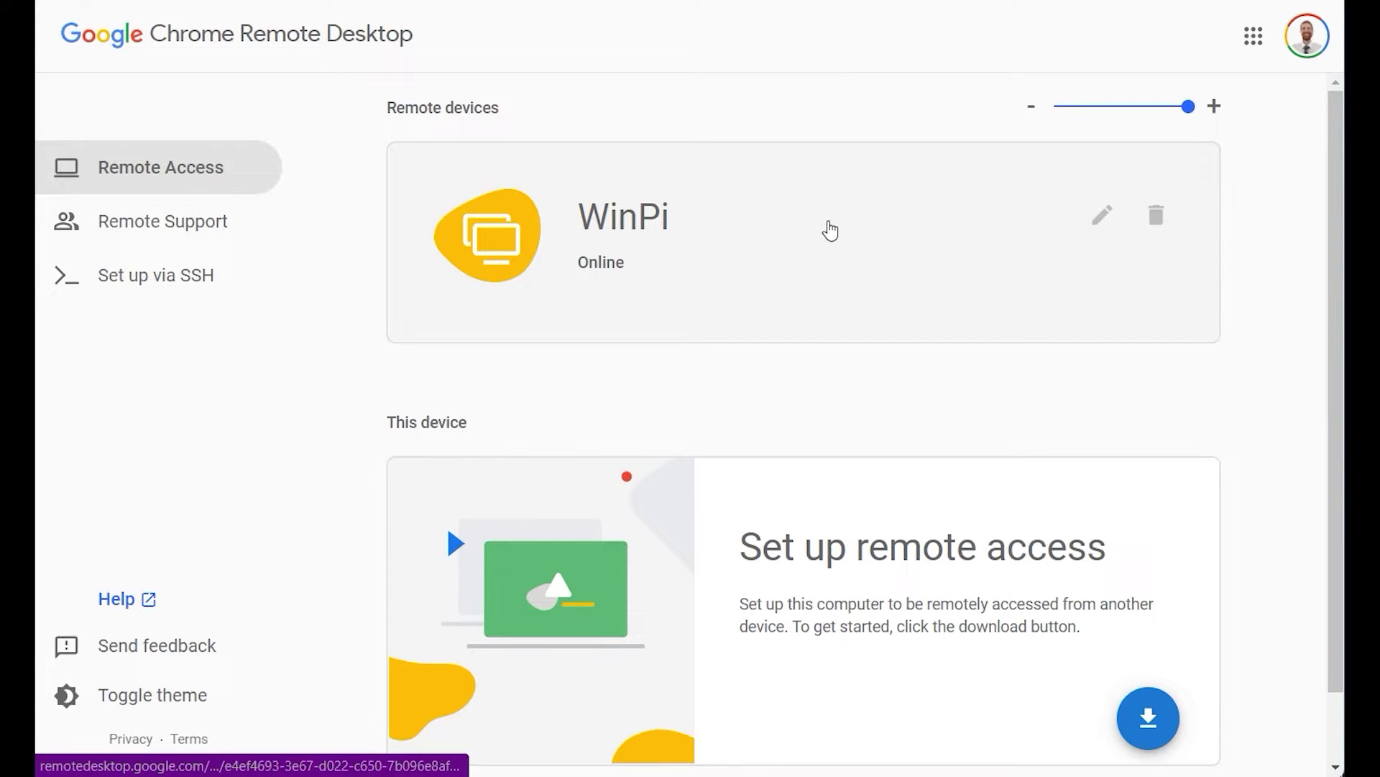
Step: Connect to WinPi by entering its PIN, with 'Remember my PIN on this device' ticked
click(830, 230)
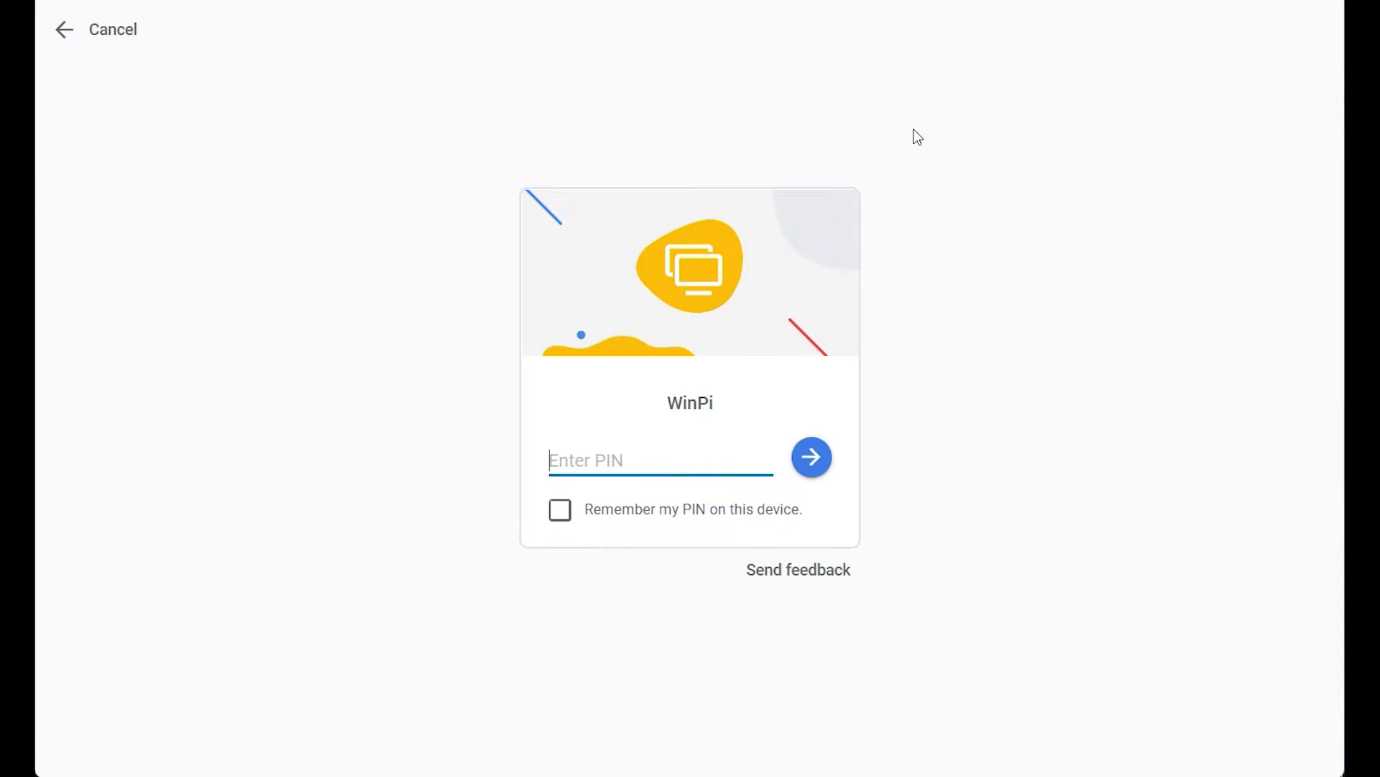
text(1)
click(555, 515)
click(812, 457)
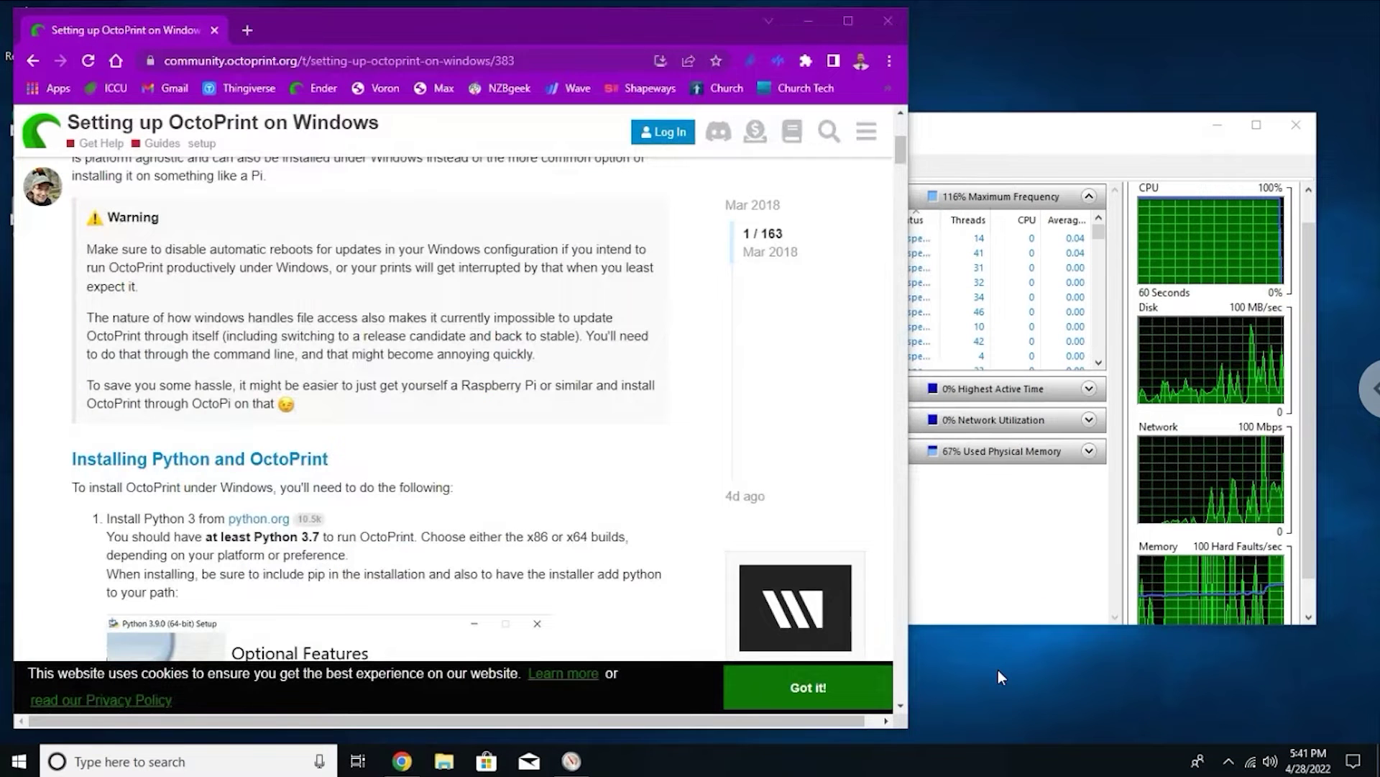
Step: In Power & sleep, set the plugged-in screen turn-off time to Never
right_click(998, 670)
click(1037, 638)
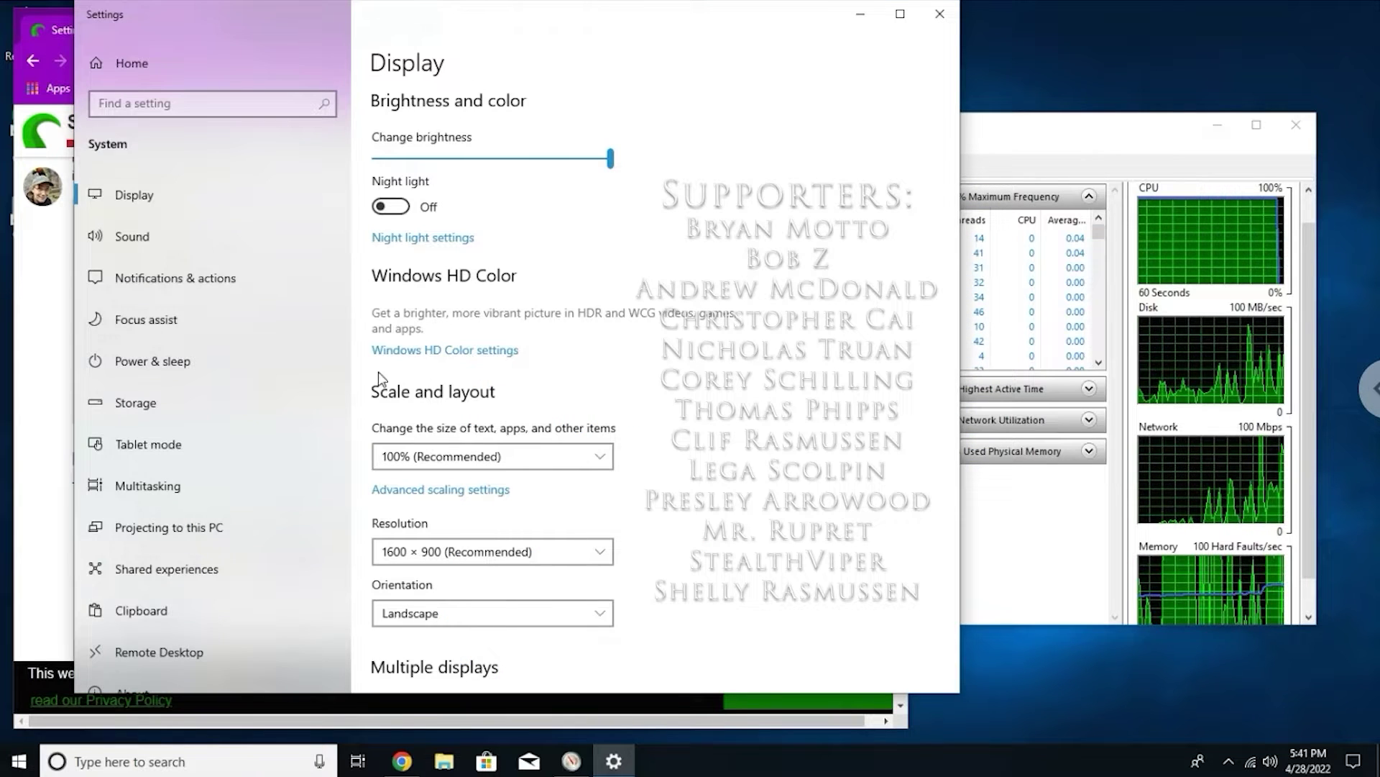
click(130, 363)
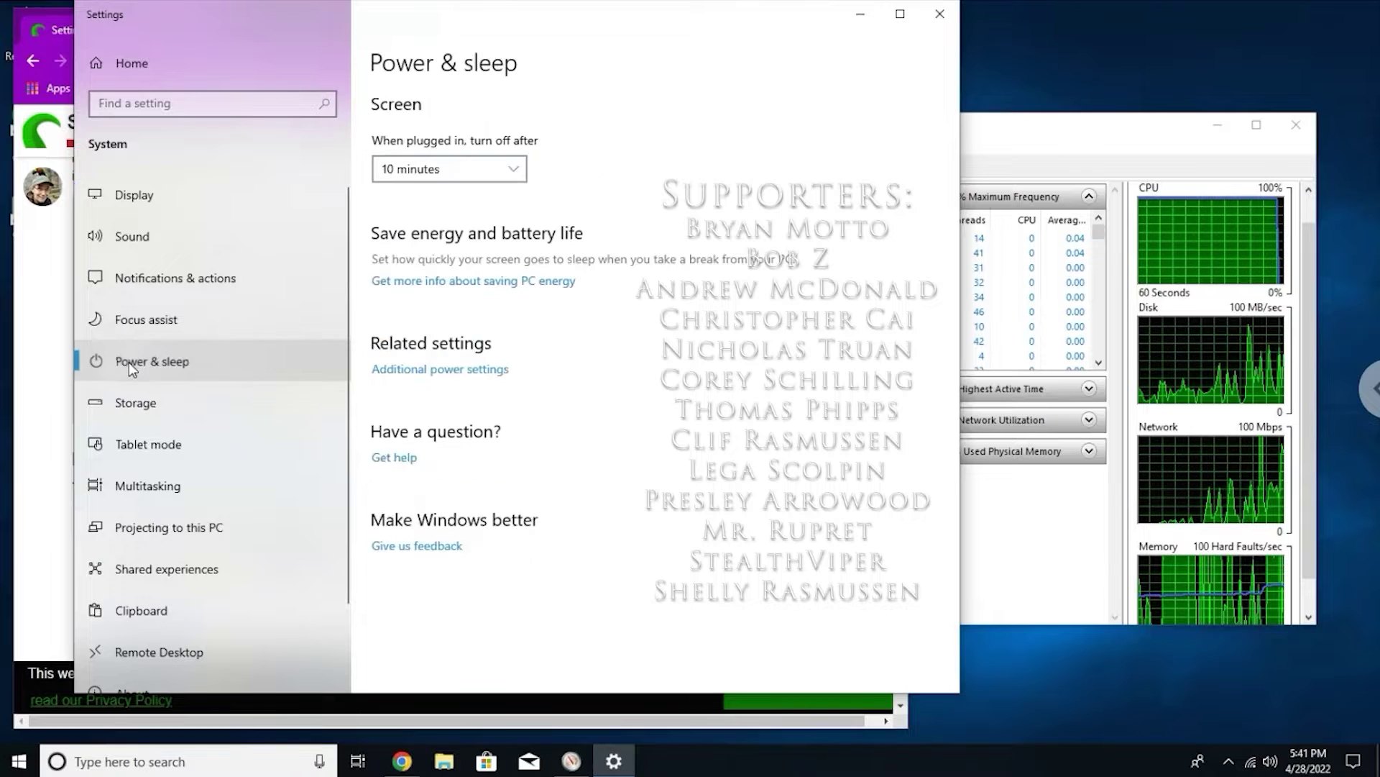
click(499, 176)
scroll(497, 237, down, 2)
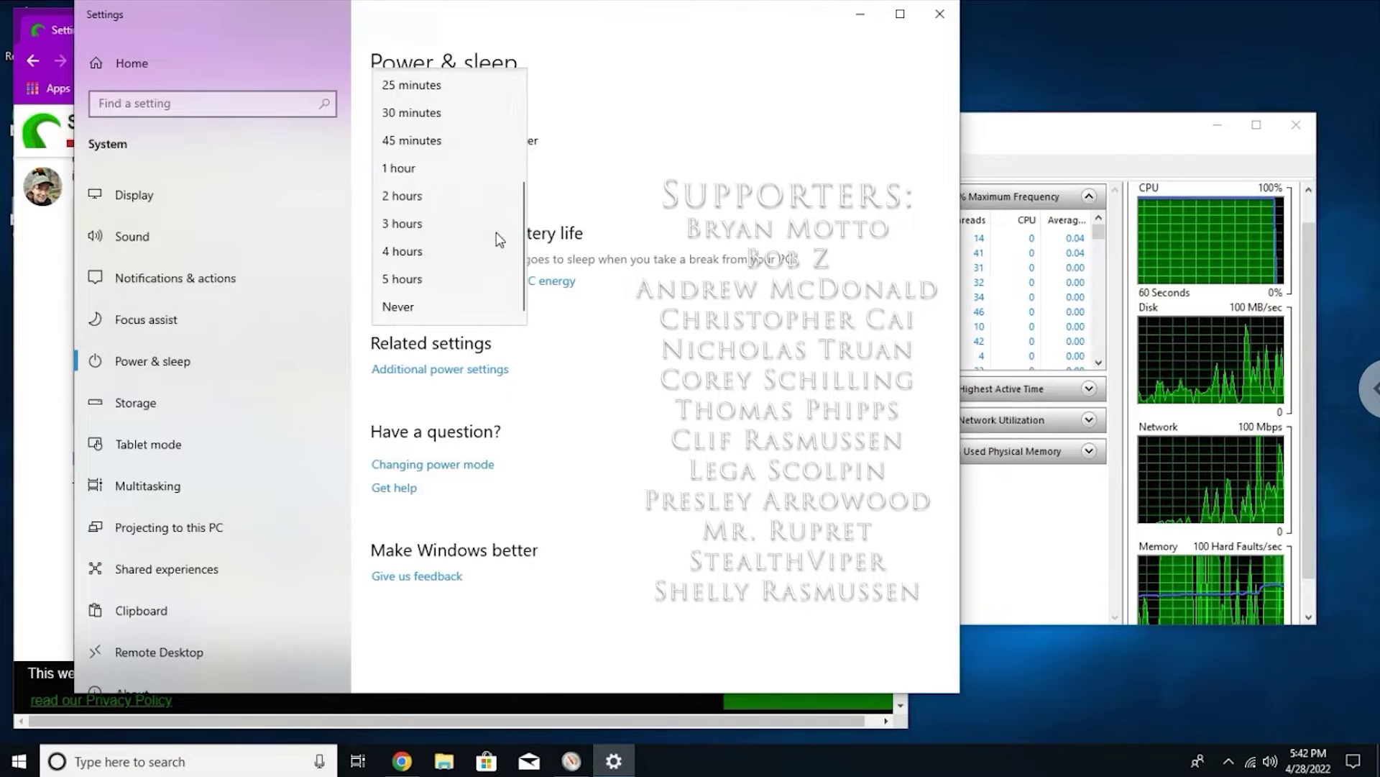
click(445, 305)
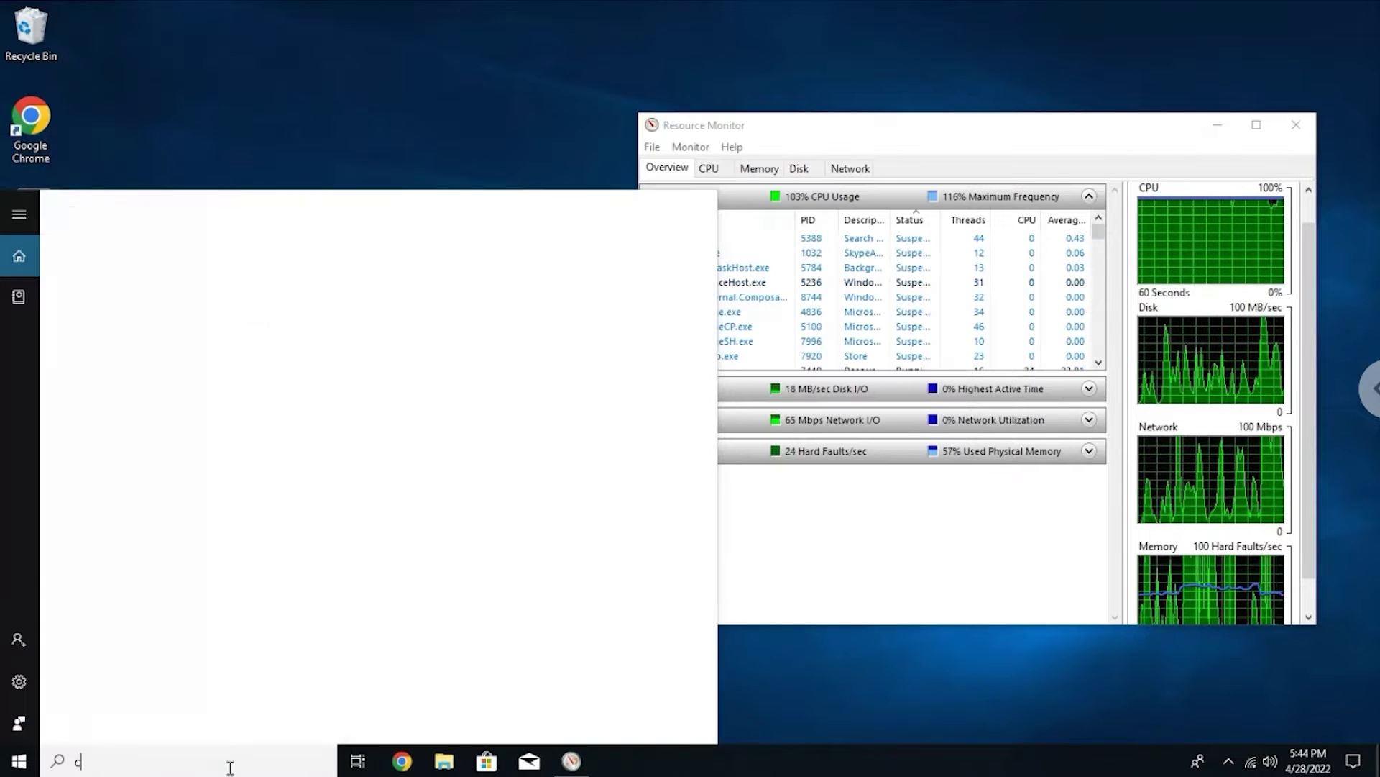
text(ontr)
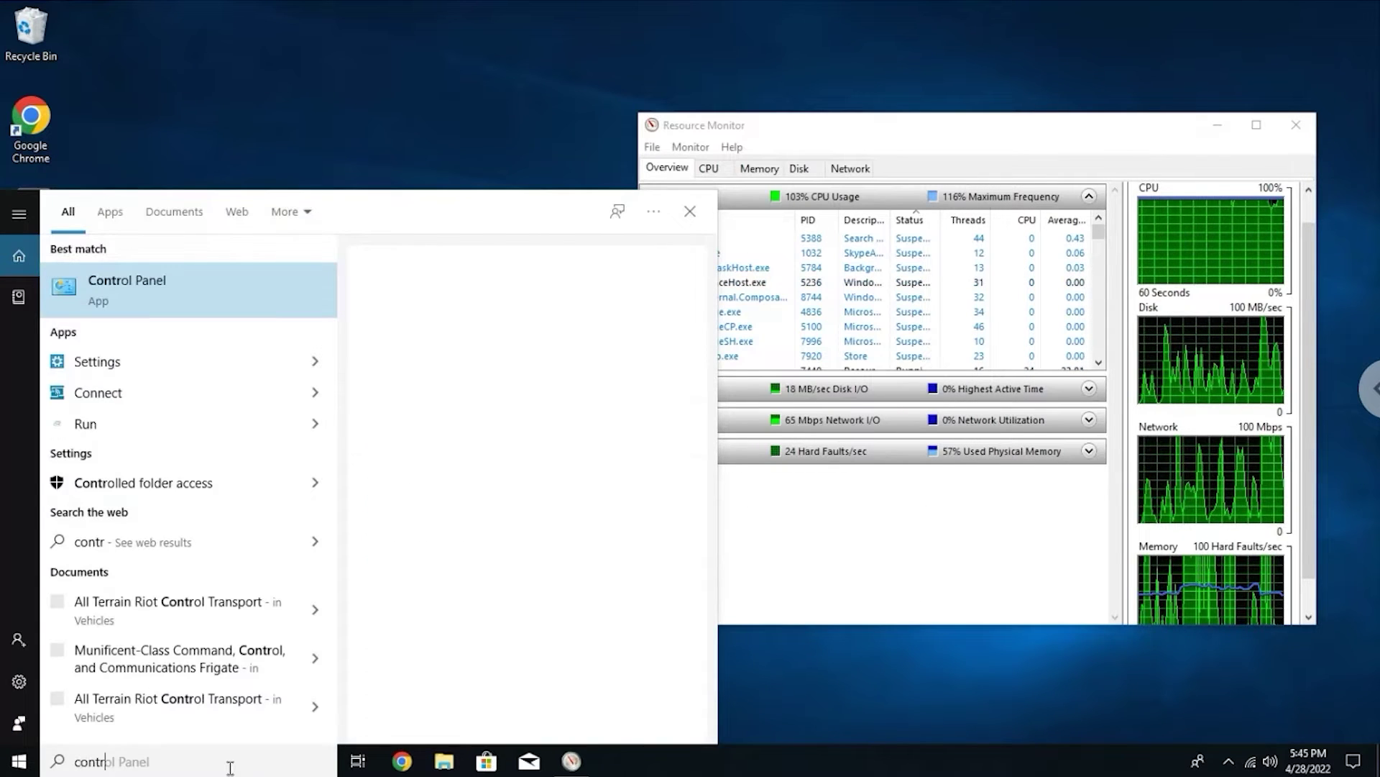
Step: Open Control Panel, search 'administrative', and launch Services from Administrative Tools
key(Return)
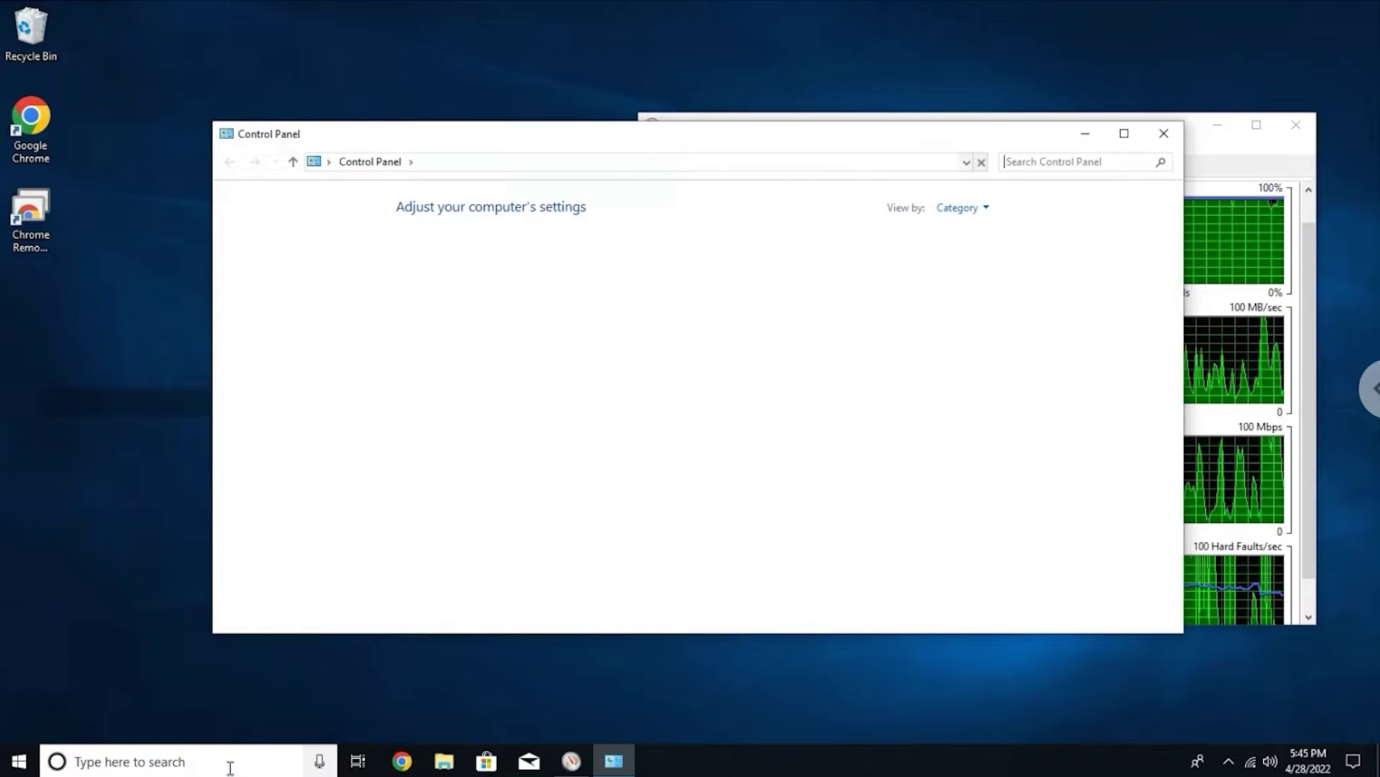
click(1047, 164)
text(administ)
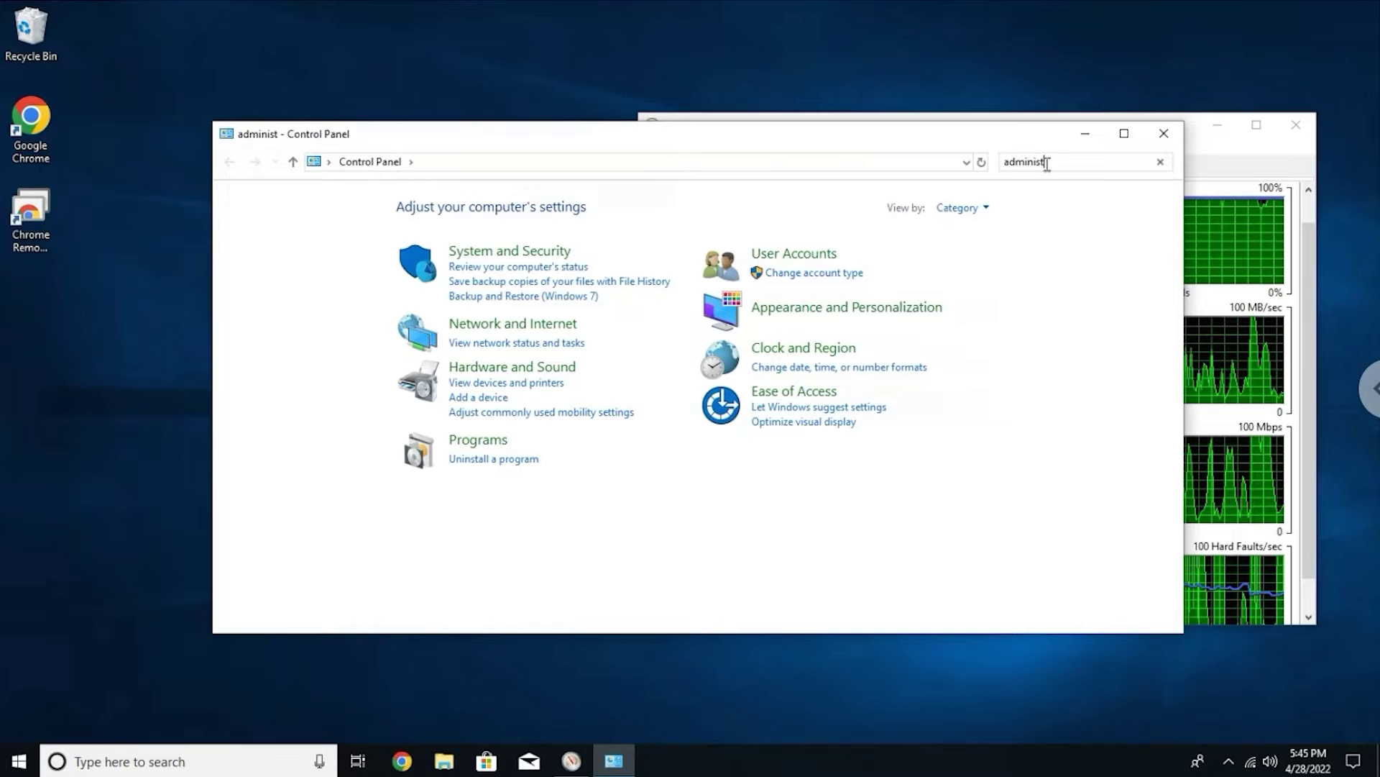
text(rative)
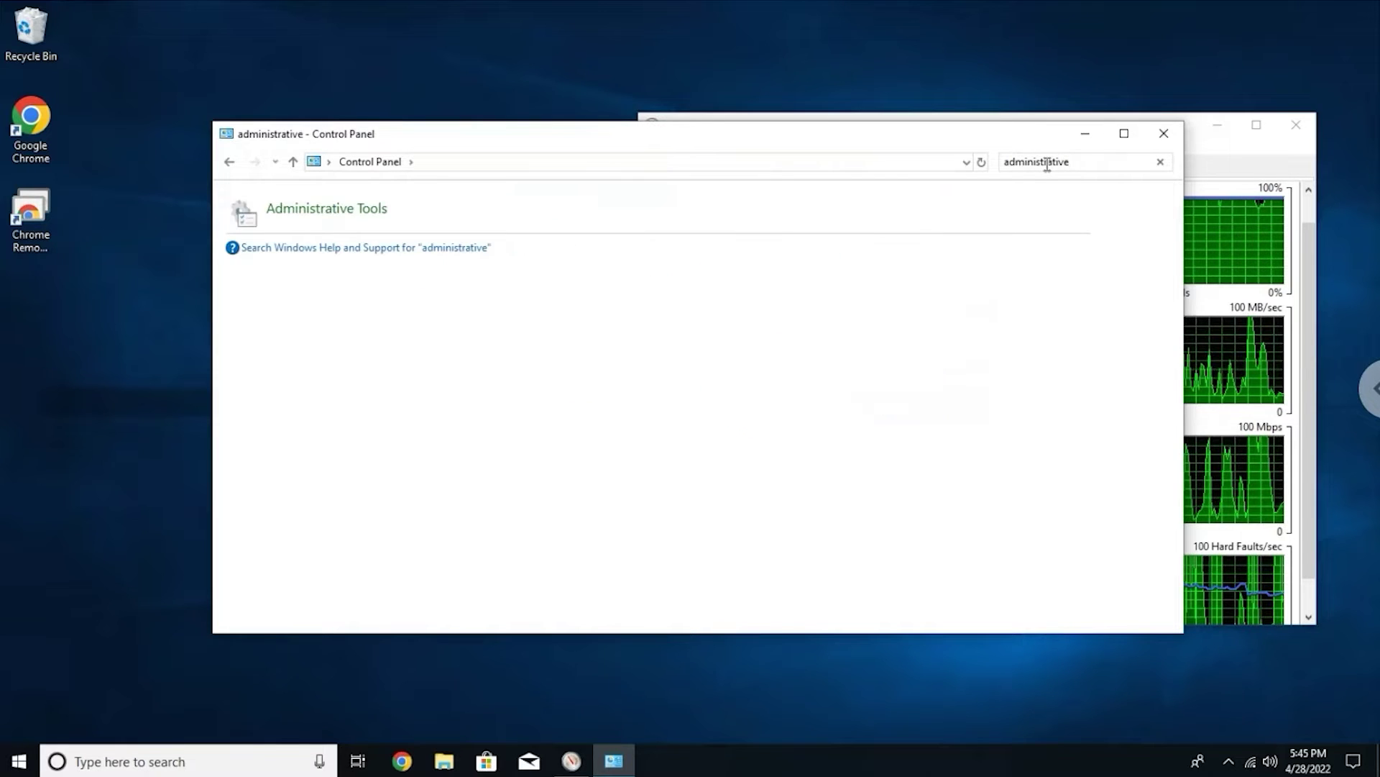
click(344, 209)
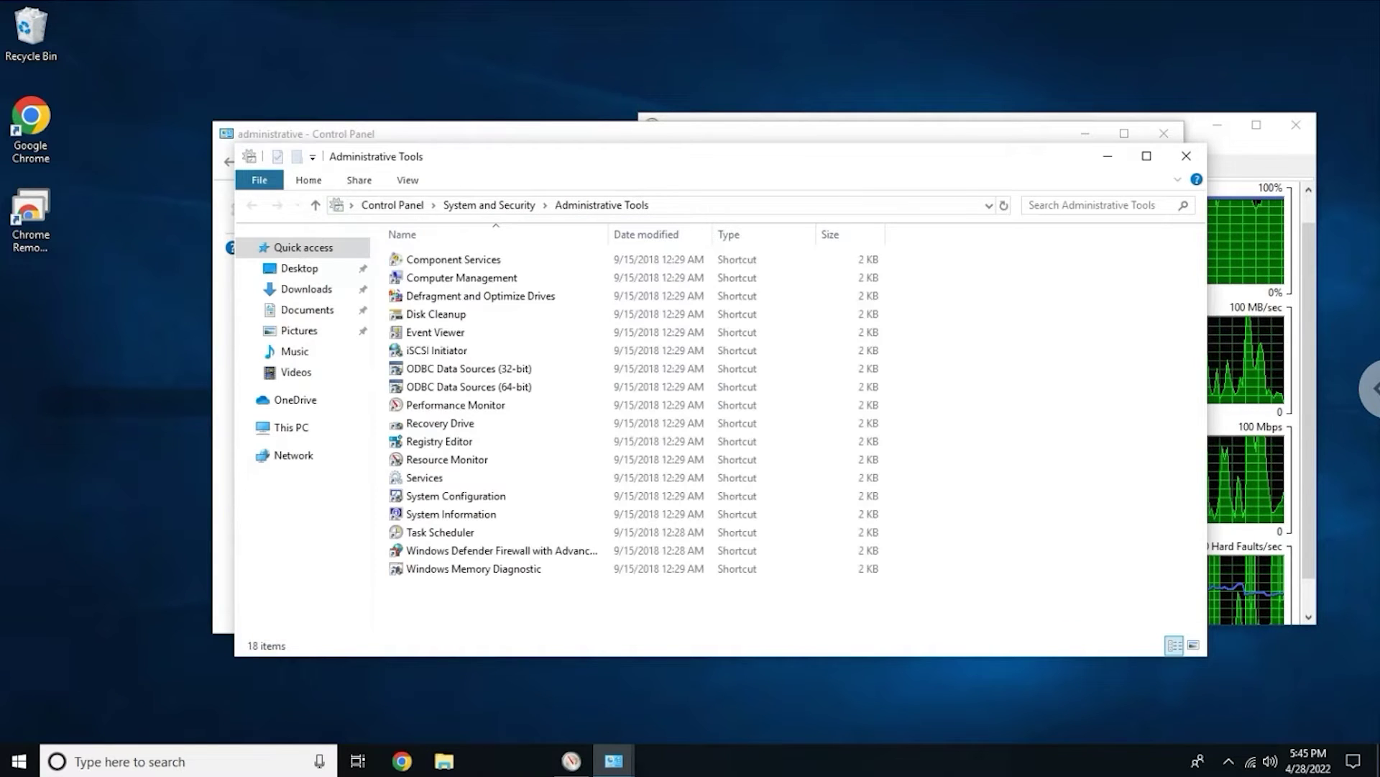
double_click(432, 486)
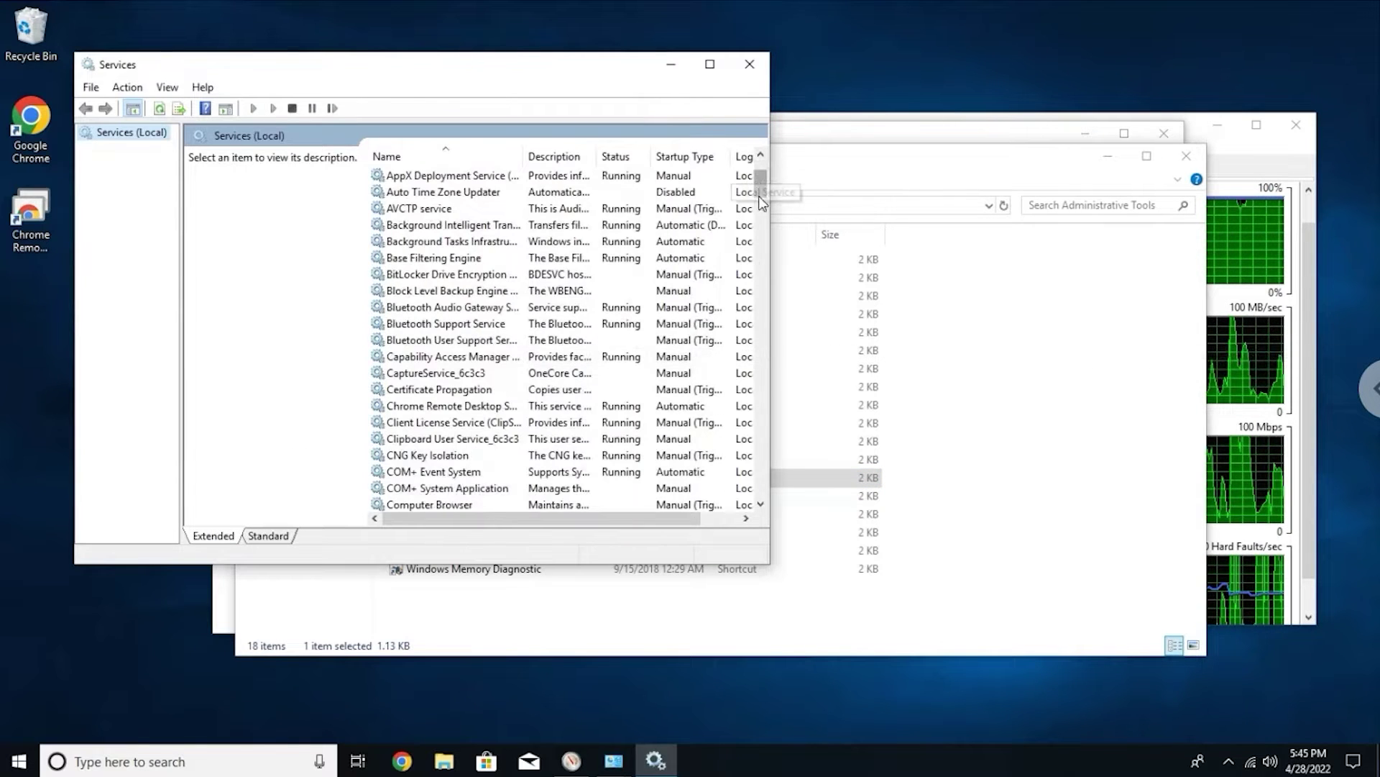
Step: Stop the Windows Update service
click(760, 453)
click(762, 503)
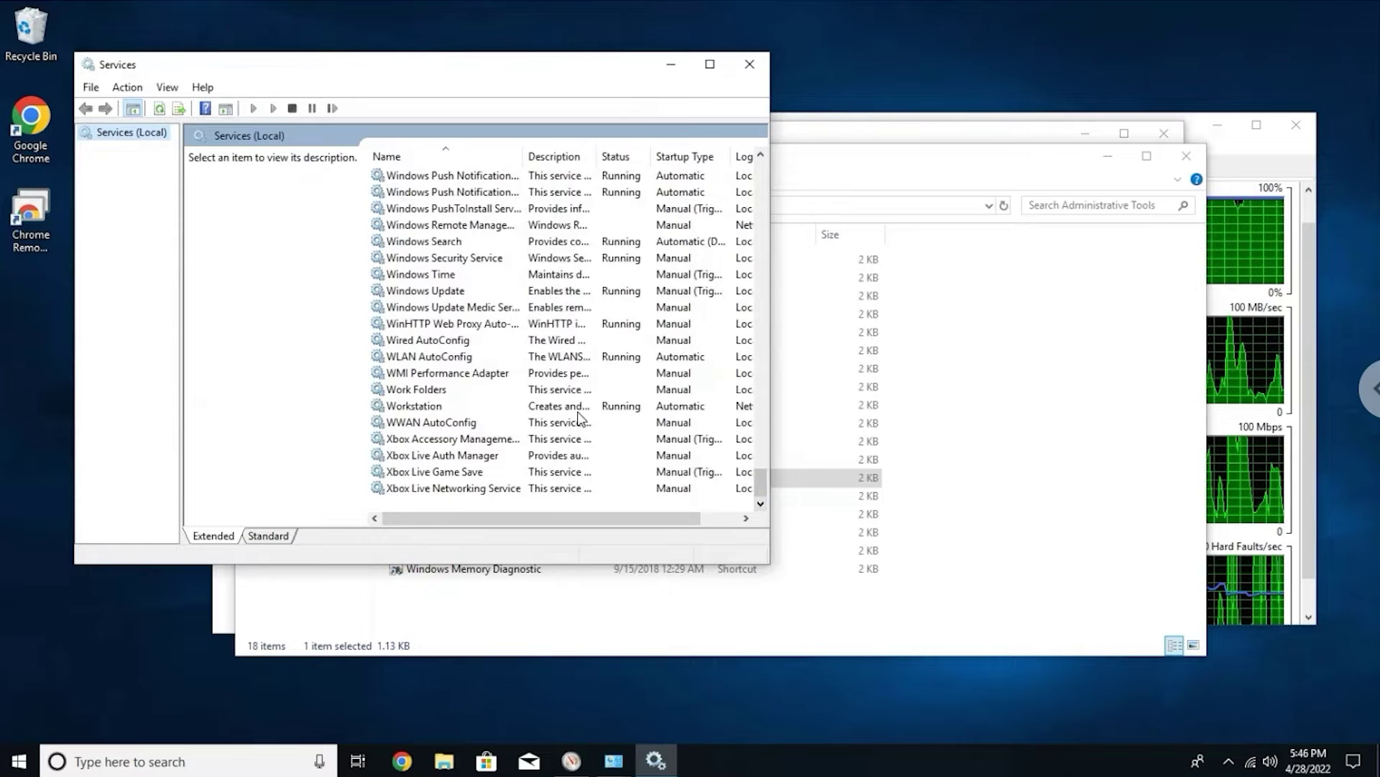
click(456, 292)
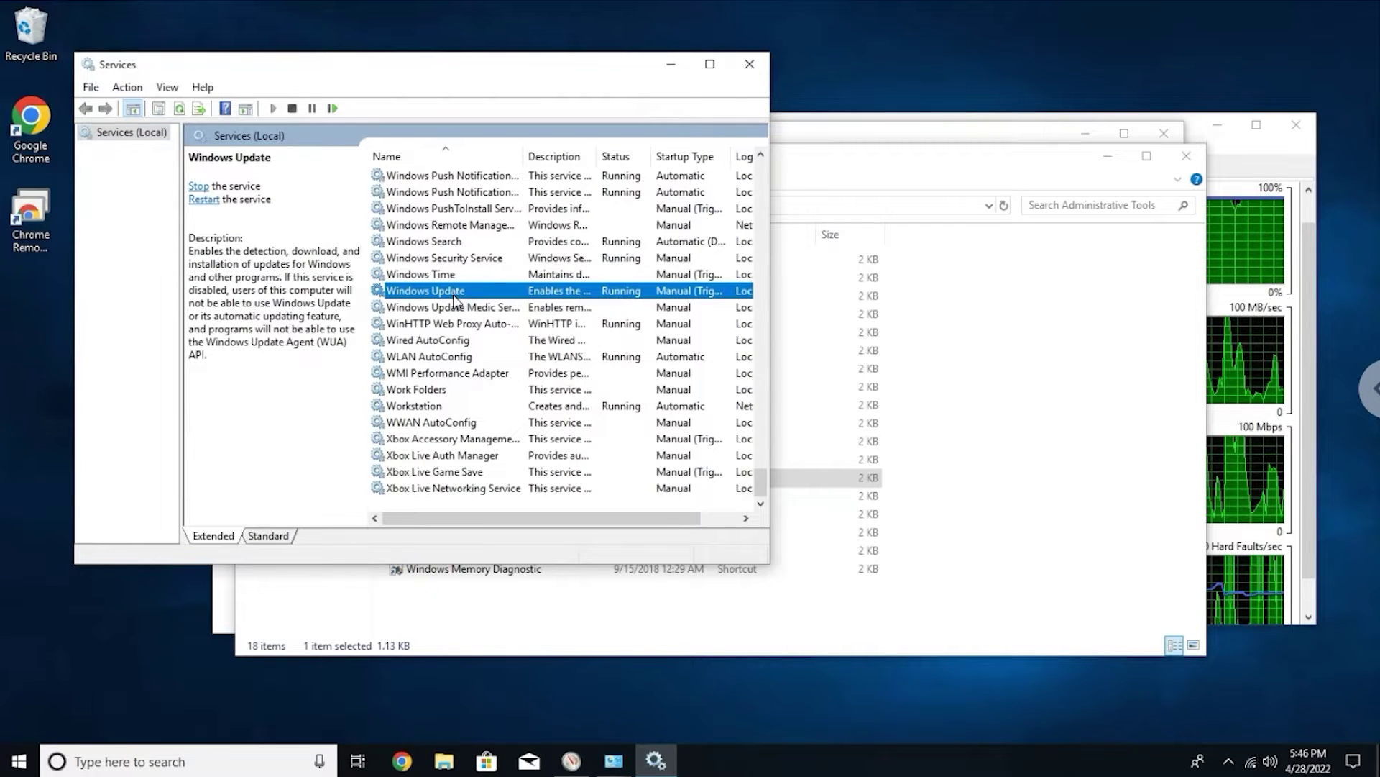
right_click(453, 292)
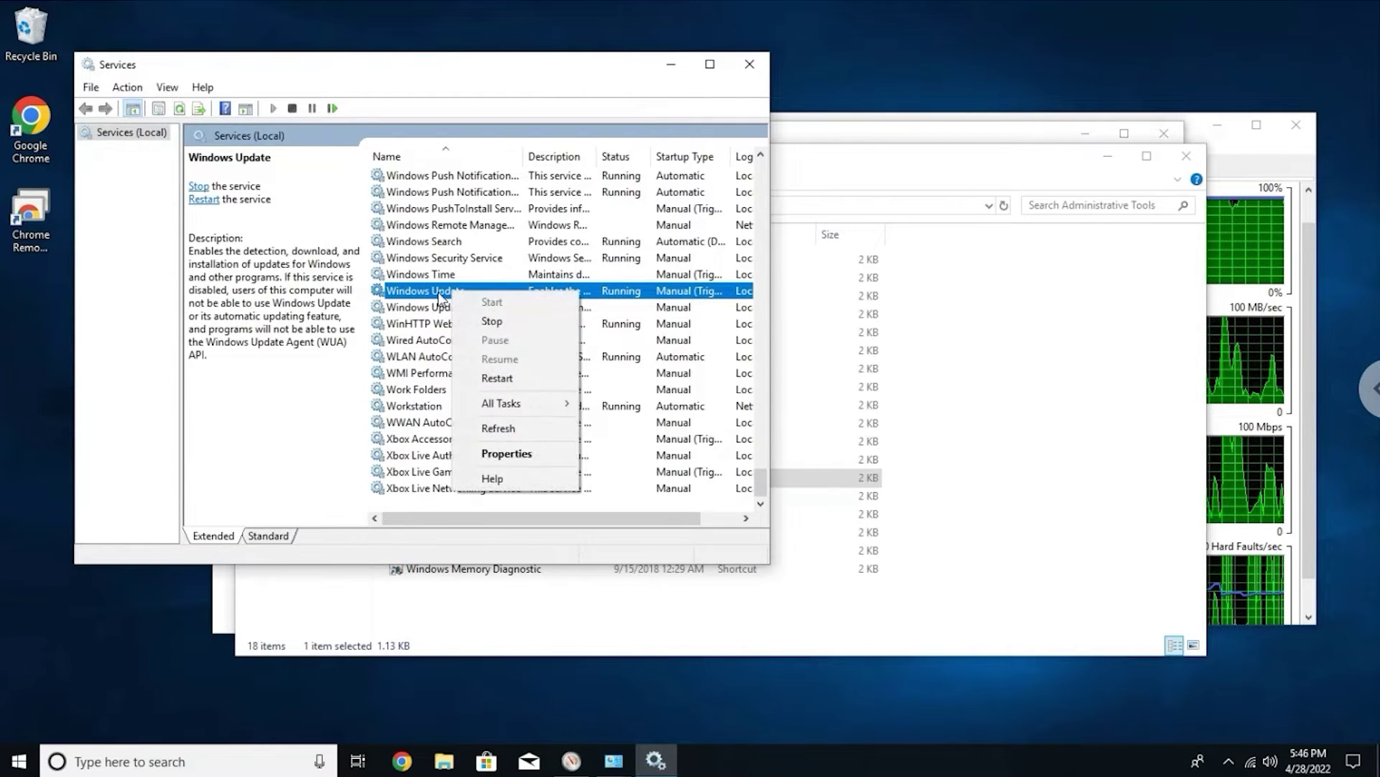
click(505, 328)
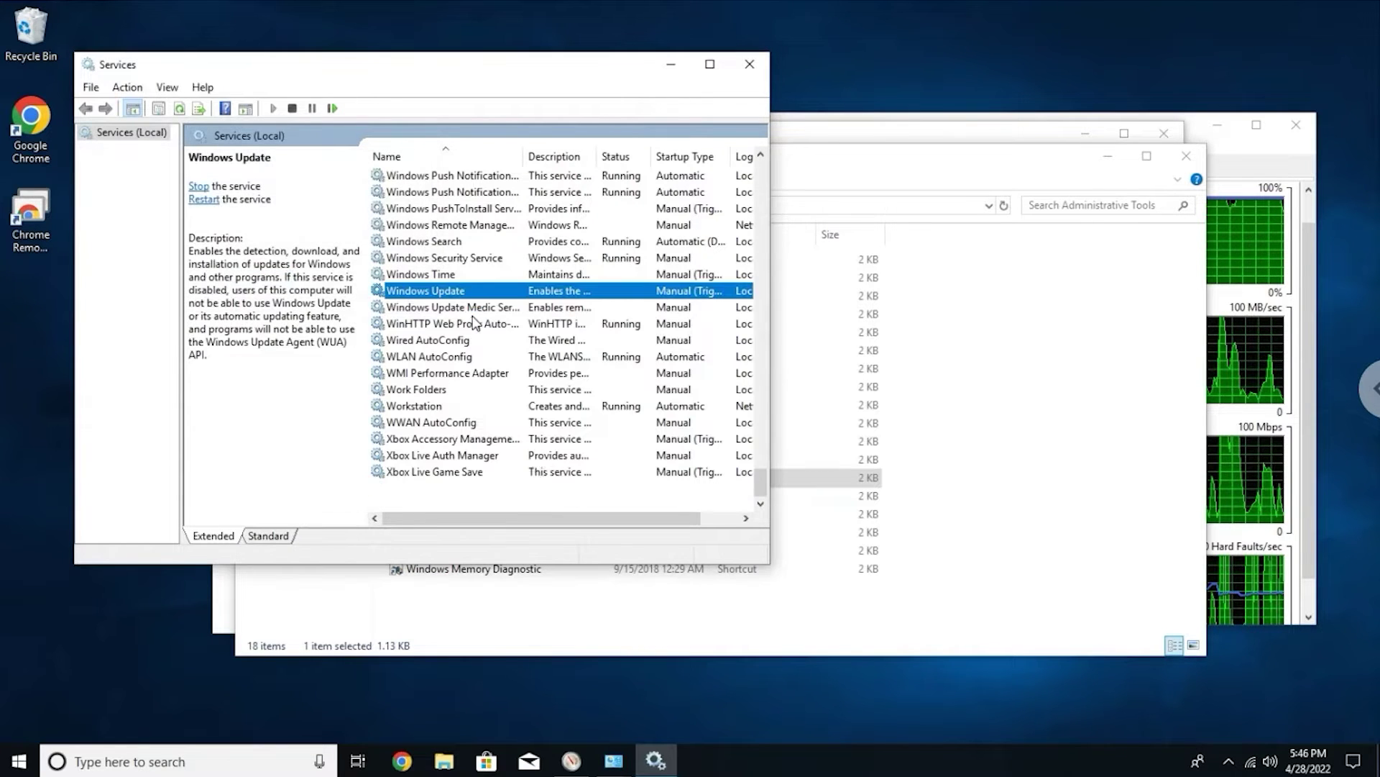
Step: Set the Windows Update service's startup type to Disabled and apply it
right_click(453, 293)
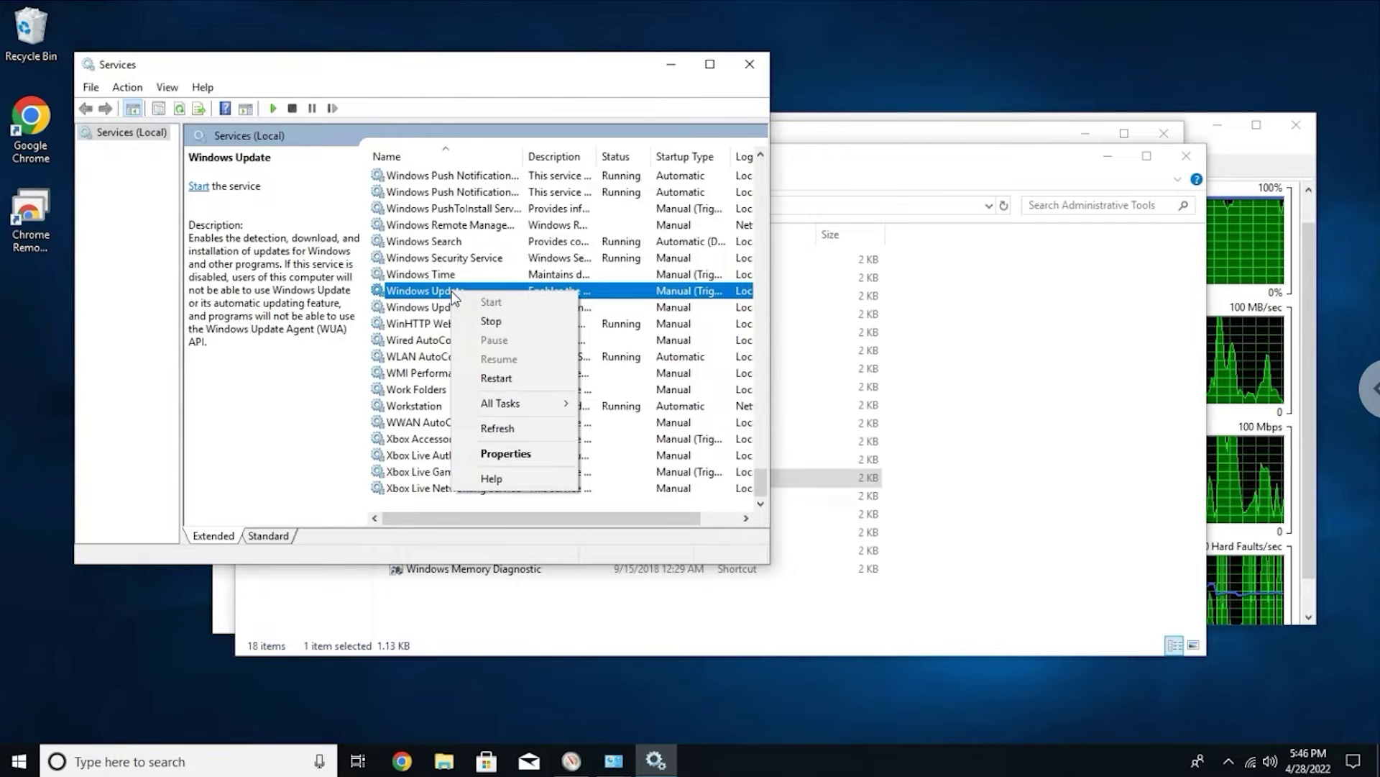
click(530, 459)
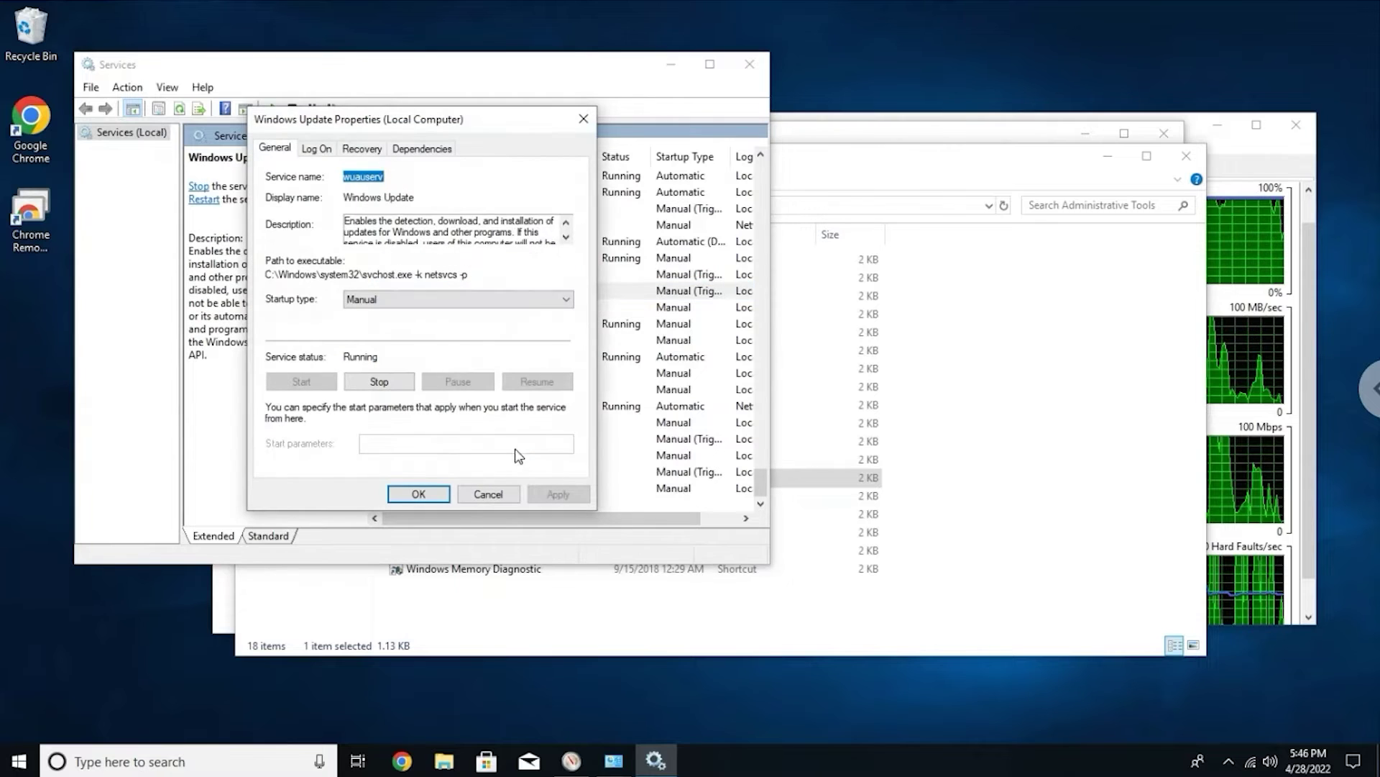
click(381, 299)
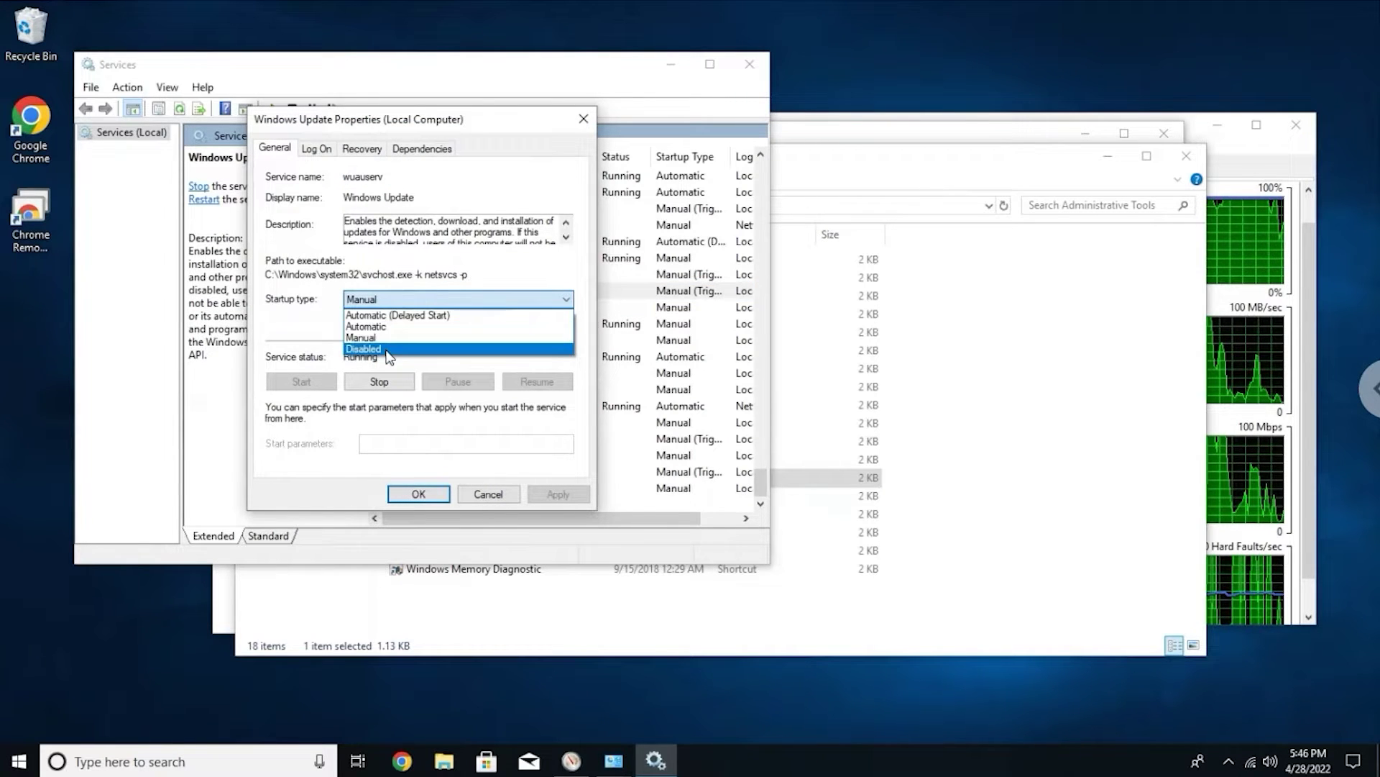
click(389, 350)
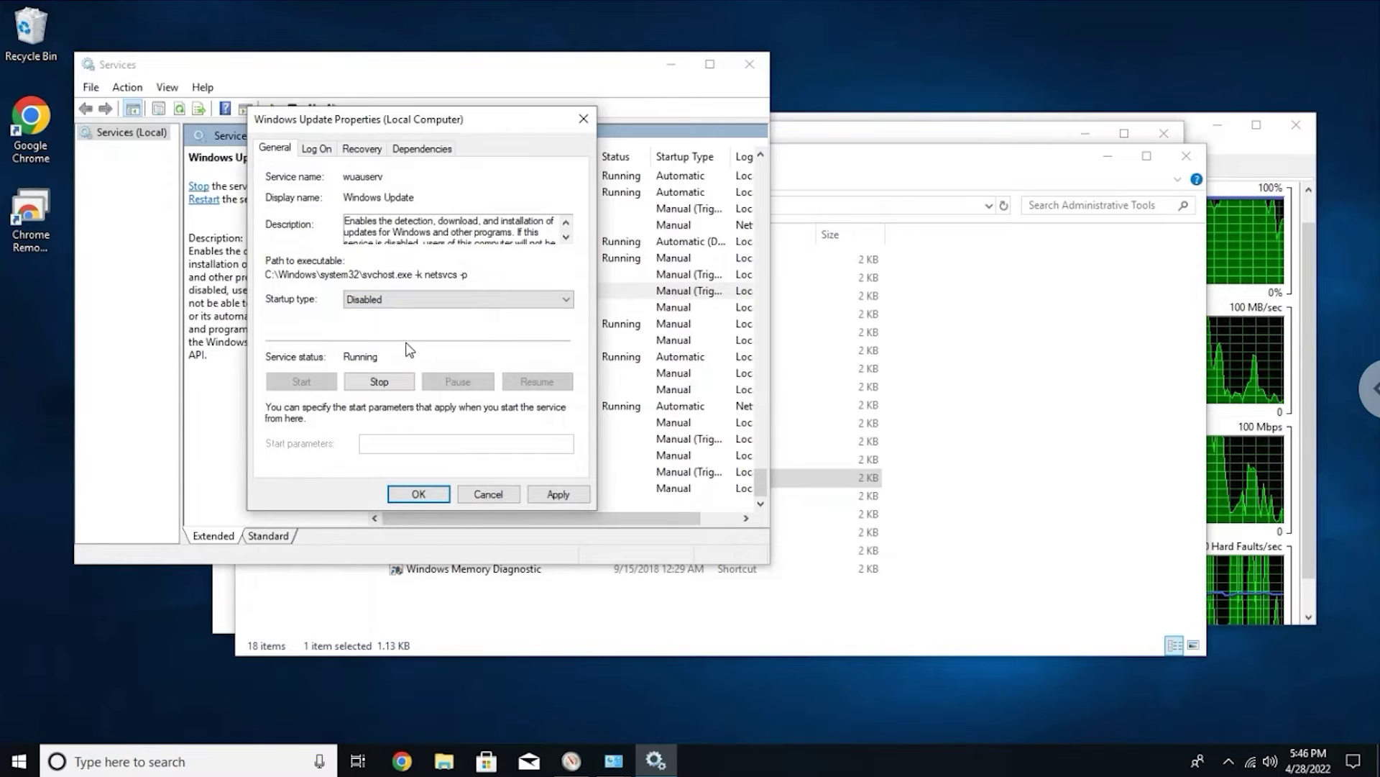
click(550, 493)
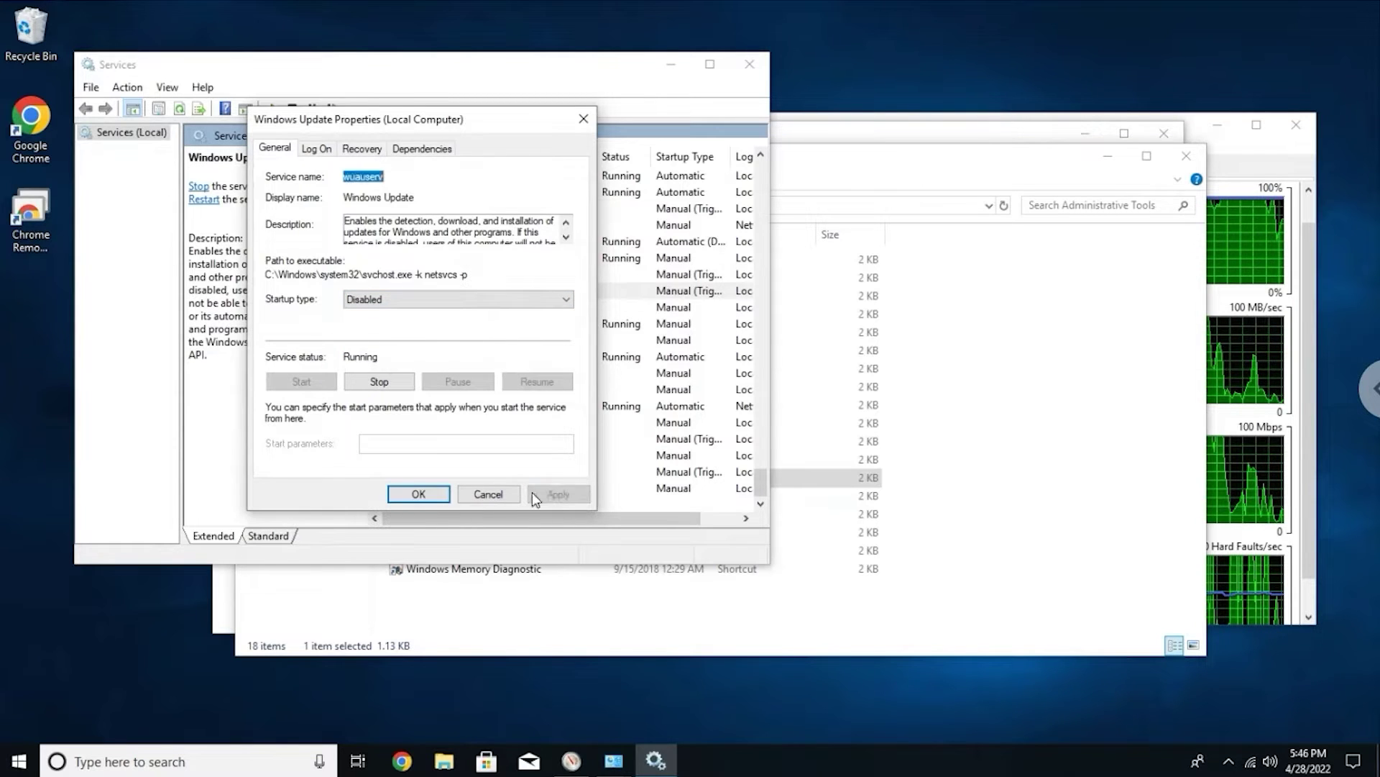
click(418, 494)
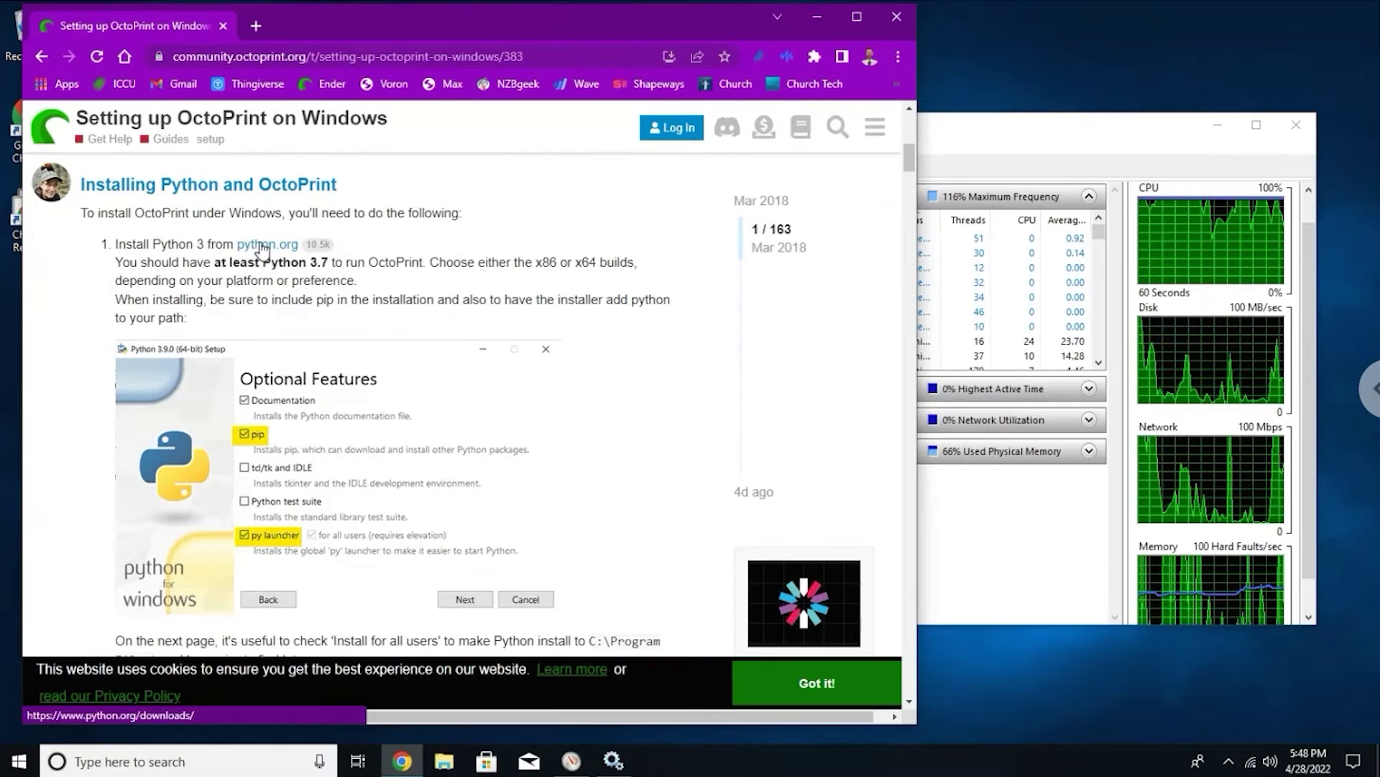
Step: Open python.org in a new tab, then download and launch the Python 3.10.4 installer
right_click(261, 245)
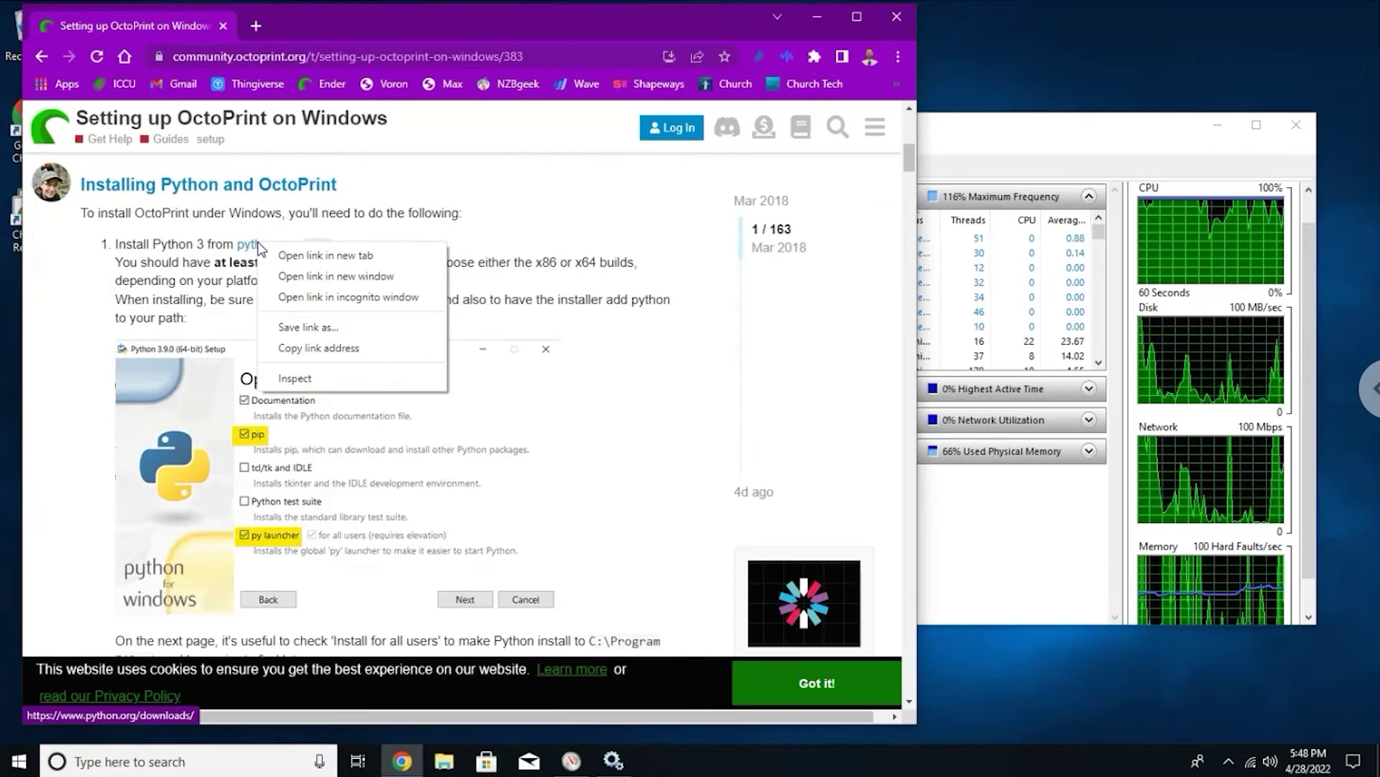
click(327, 256)
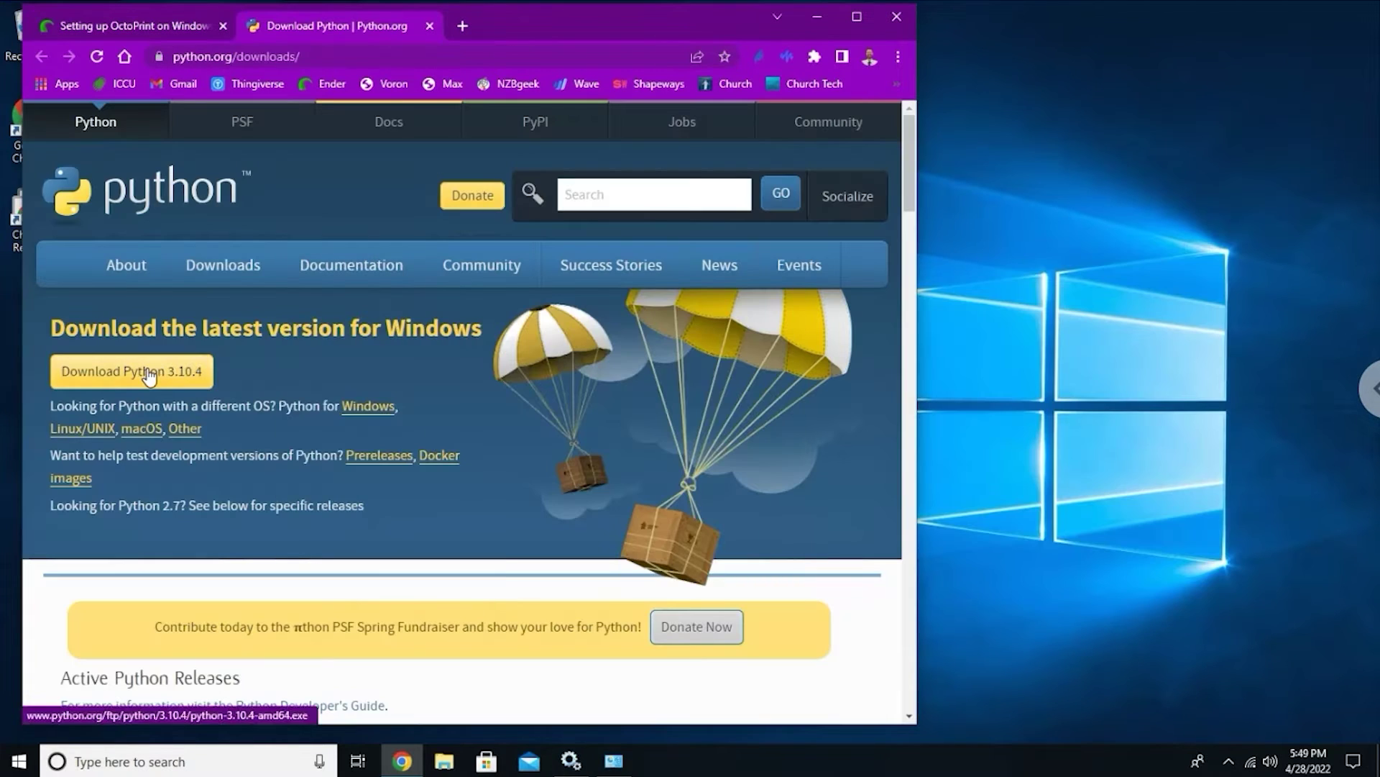
click(148, 374)
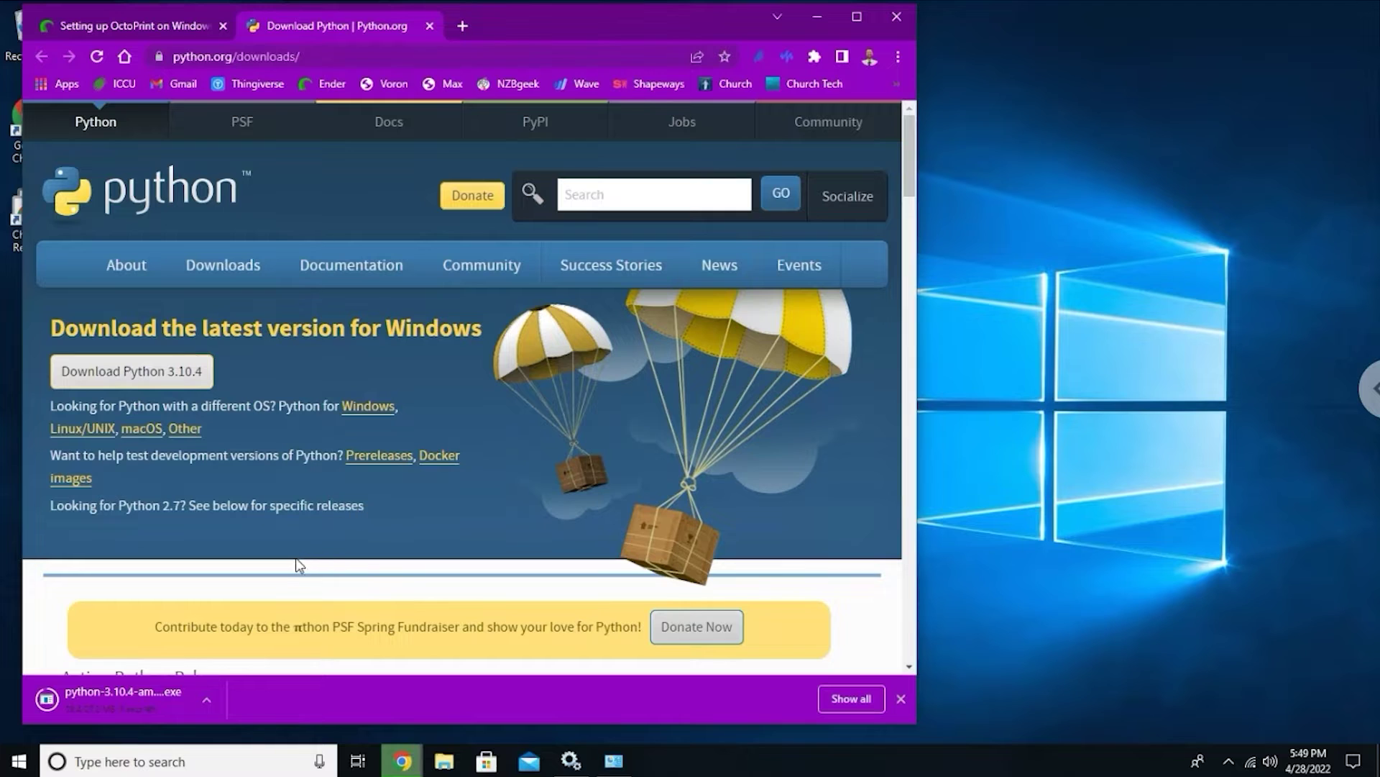
click(123, 701)
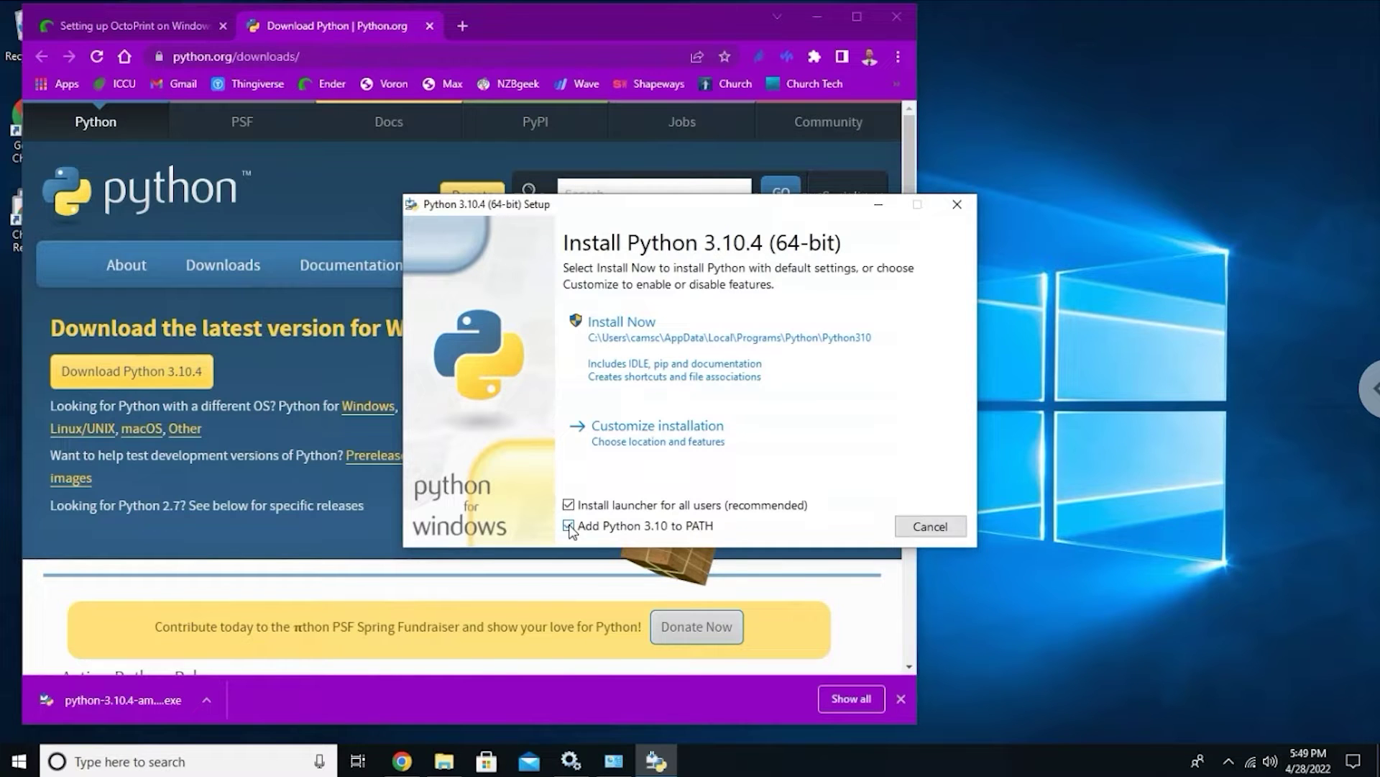
Step: Finish installing Python 3.10.4, approving the UAC prompt and closing the completed setup
click(130, 25)
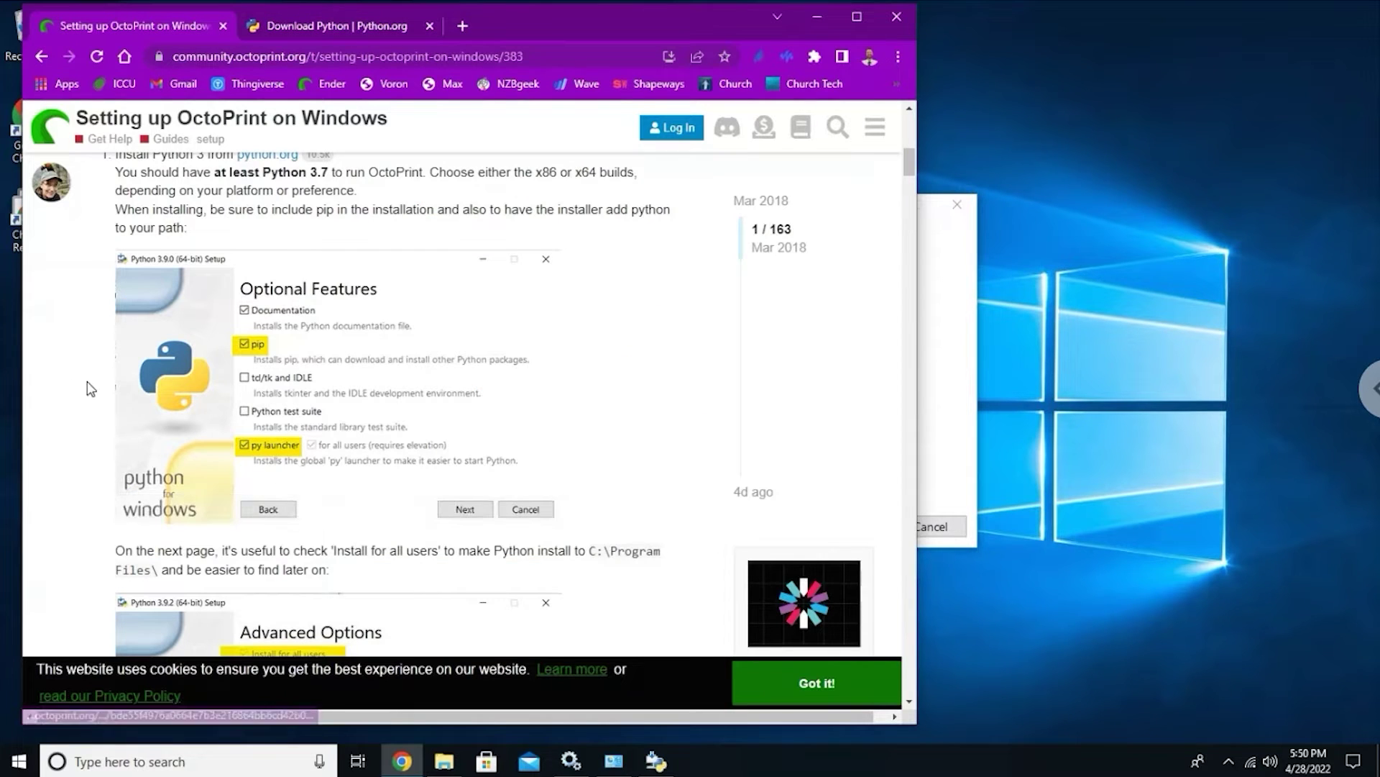
scroll(91, 388, down, 1)
scroll(92, 388, down, 1)
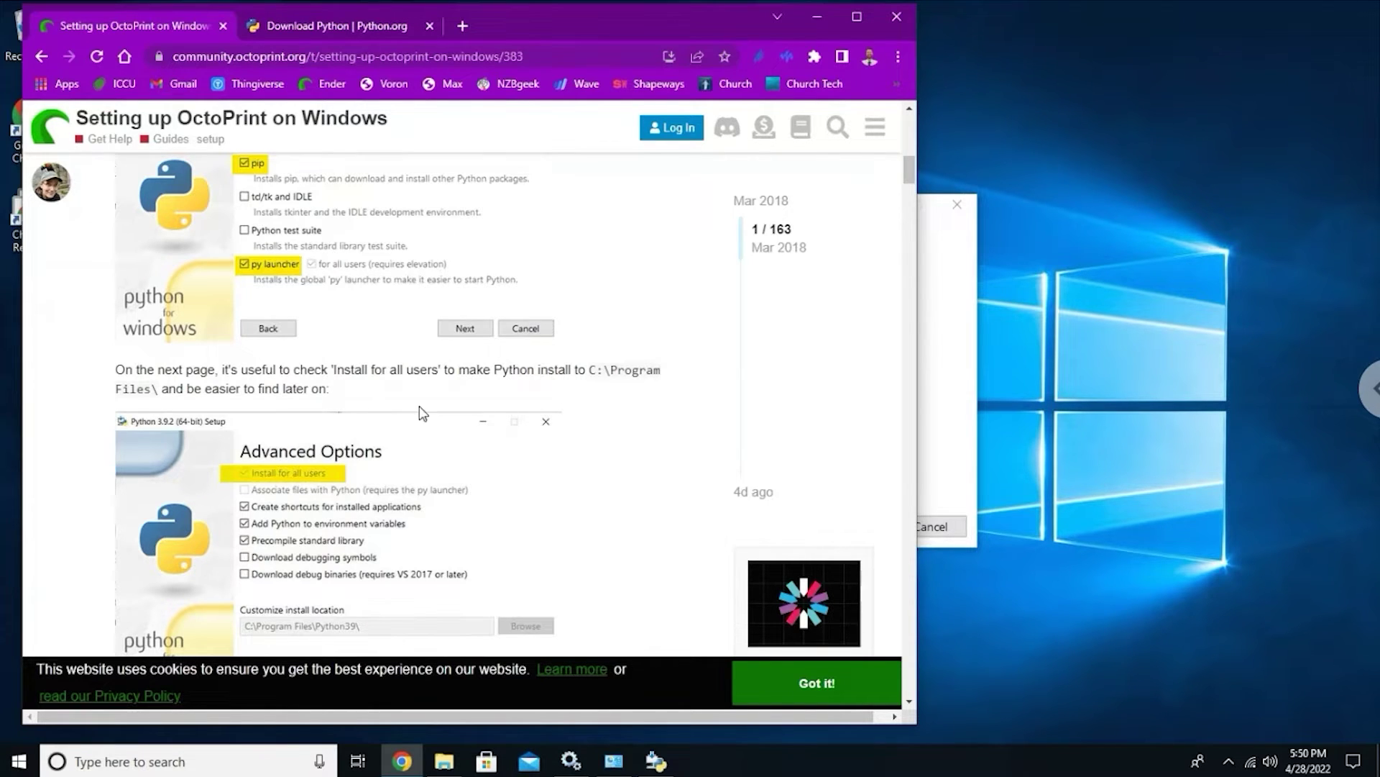
scroll(94, 441, down, 1)
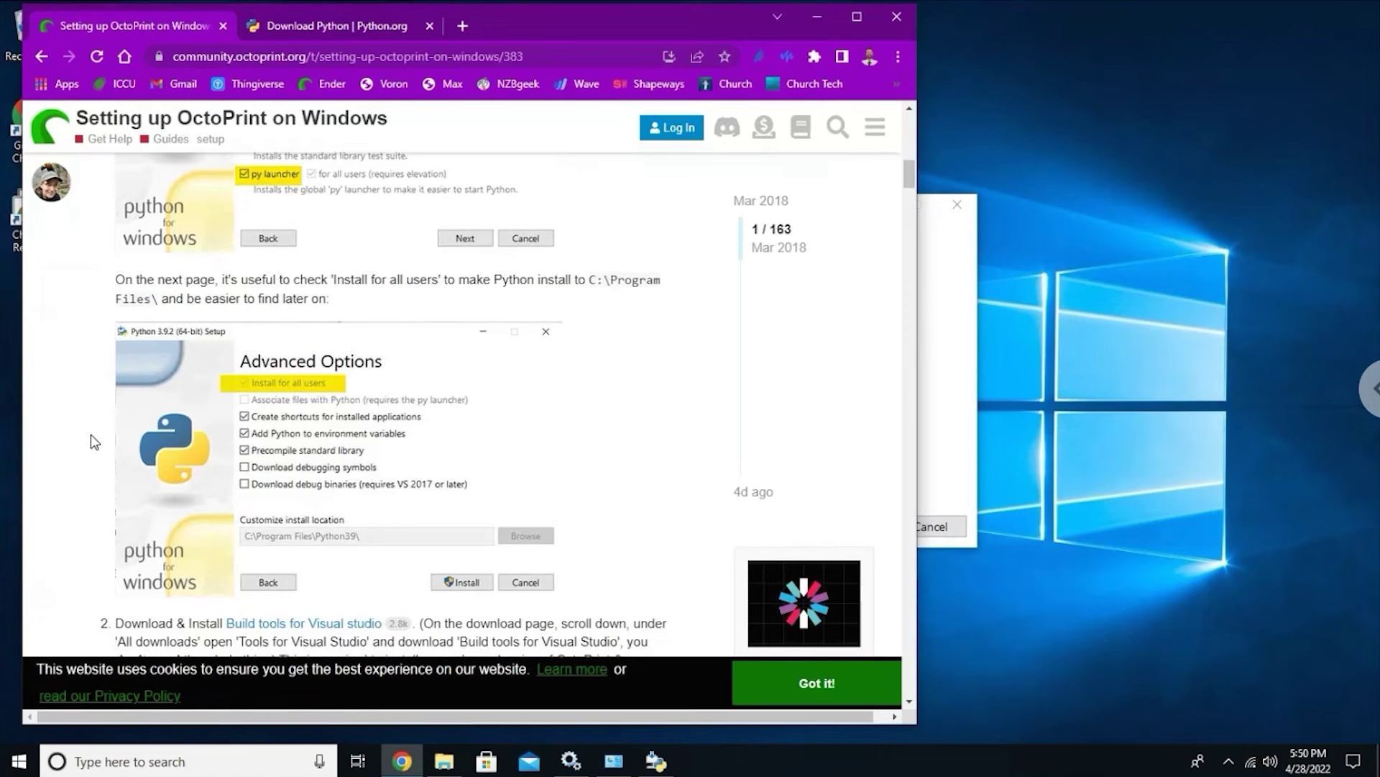
scroll(91, 441, down, 1)
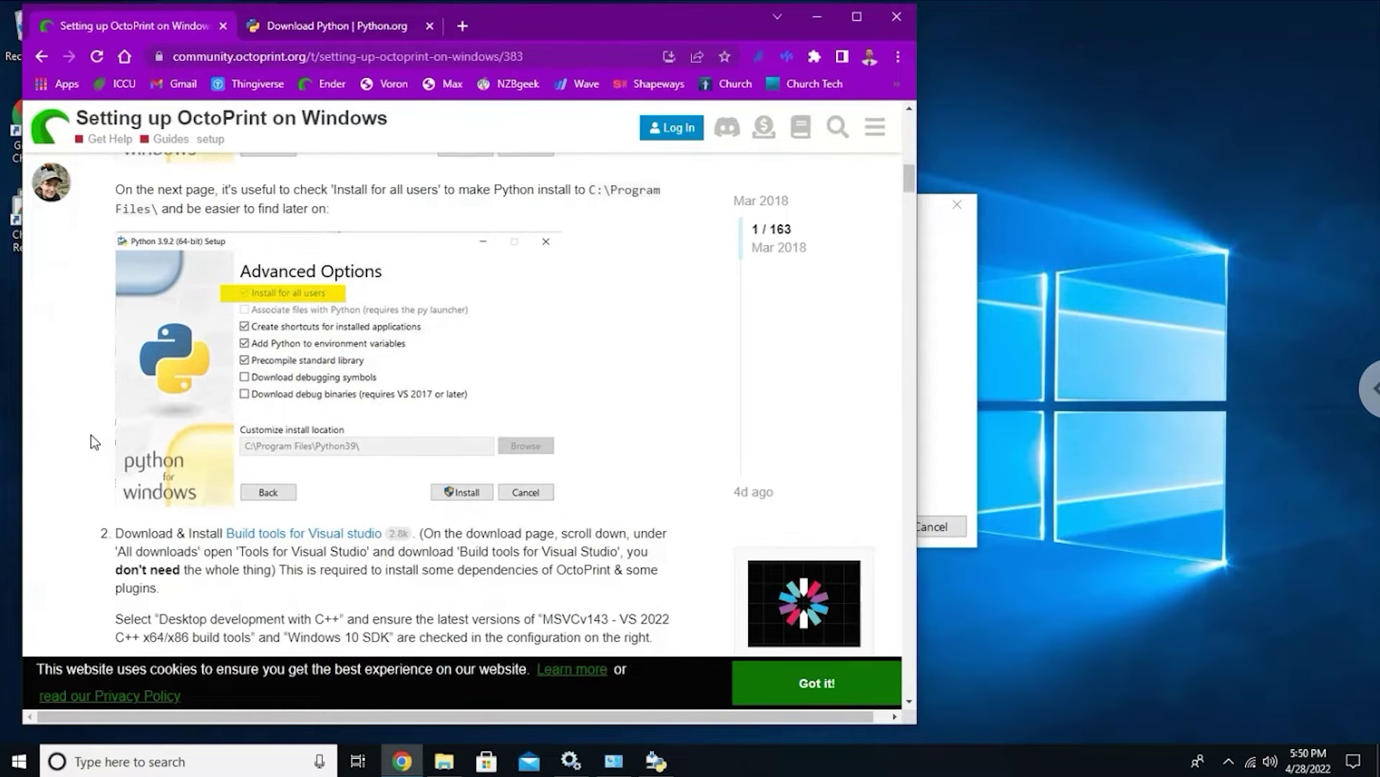
click(937, 336)
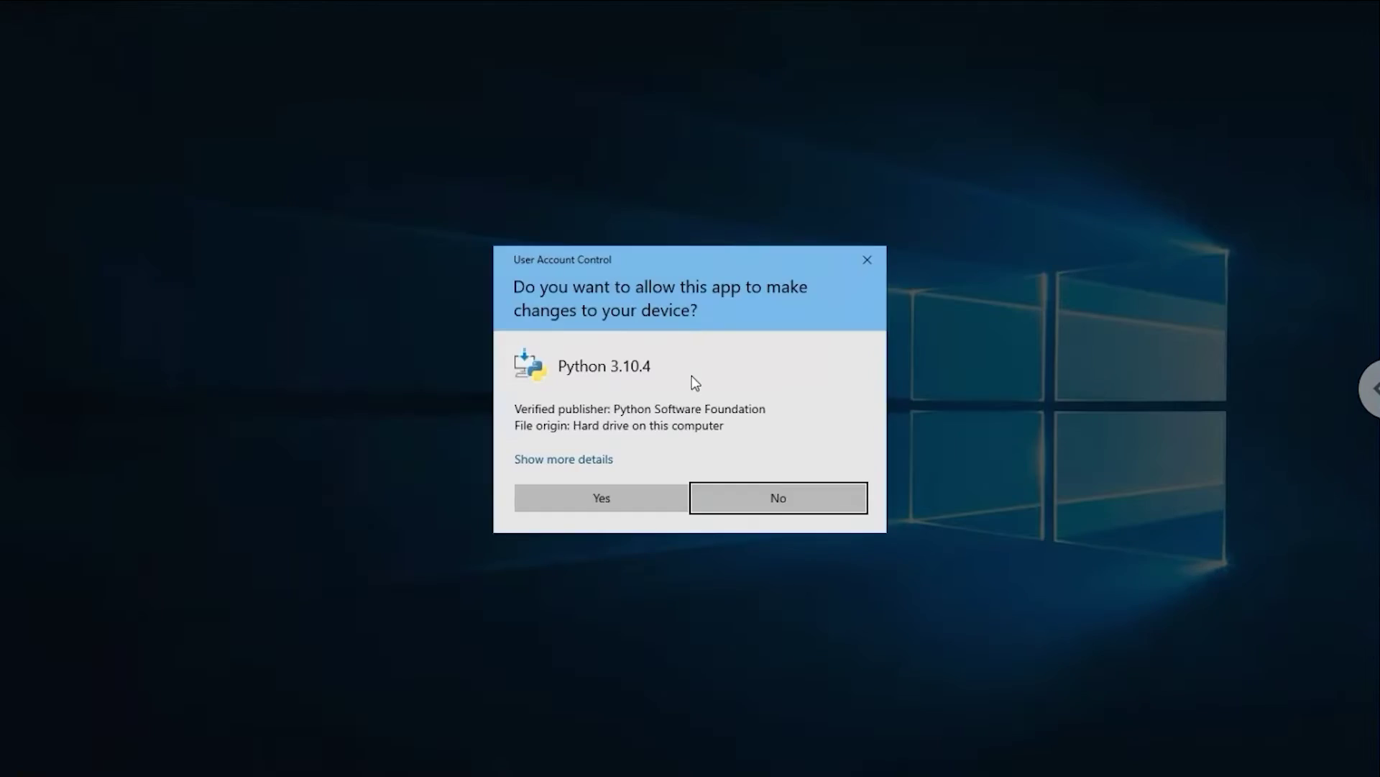
click(592, 497)
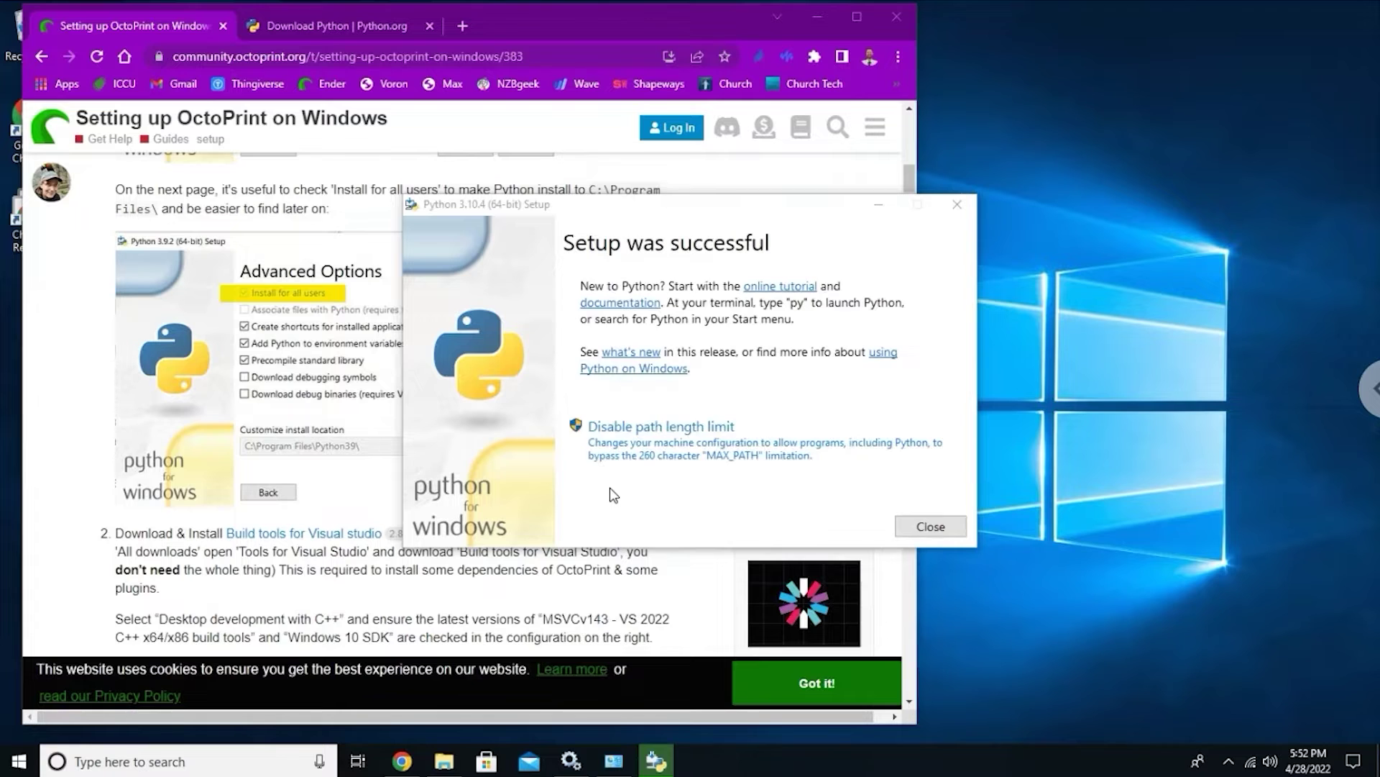
scroll(612, 495, down, 4)
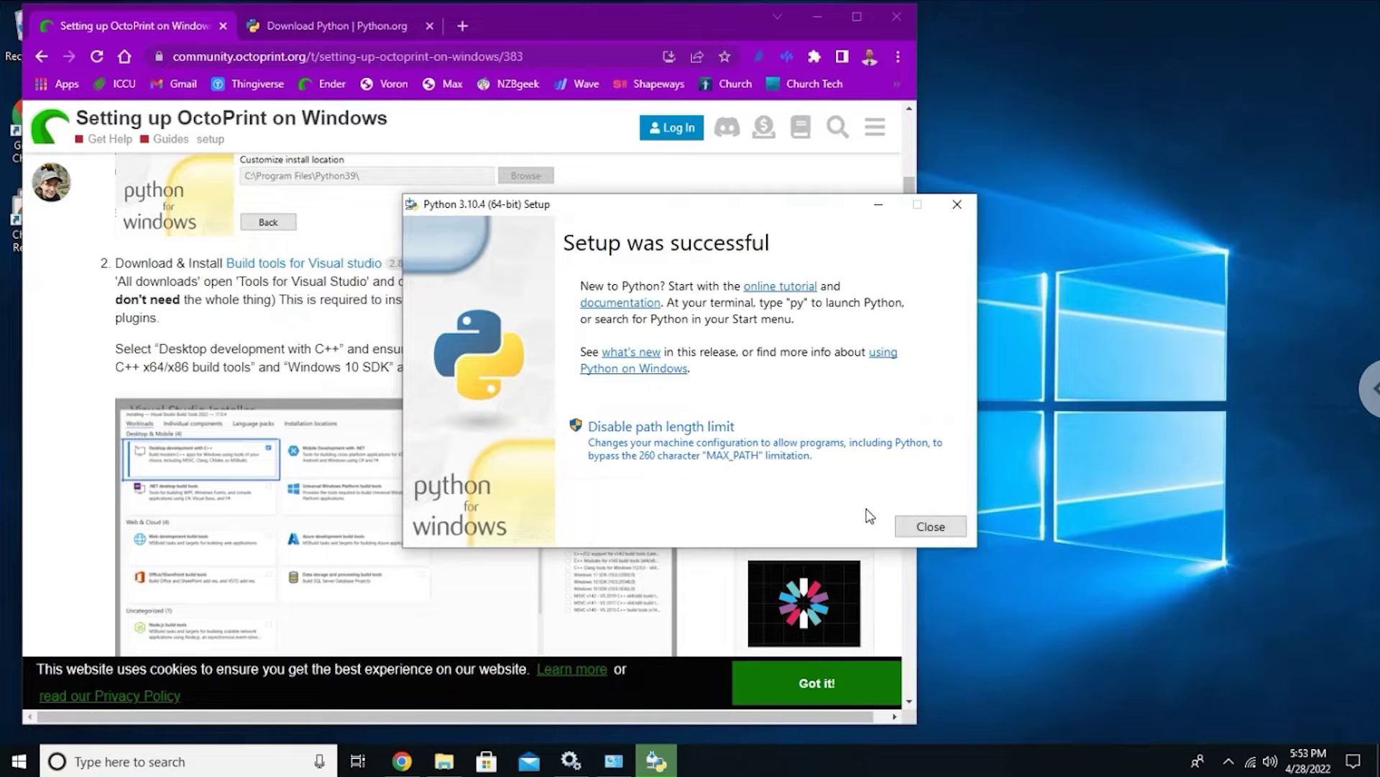
click(928, 525)
Step: Open the Build tools link from the guide in a new Chrome tab
right_click(313, 276)
click(374, 282)
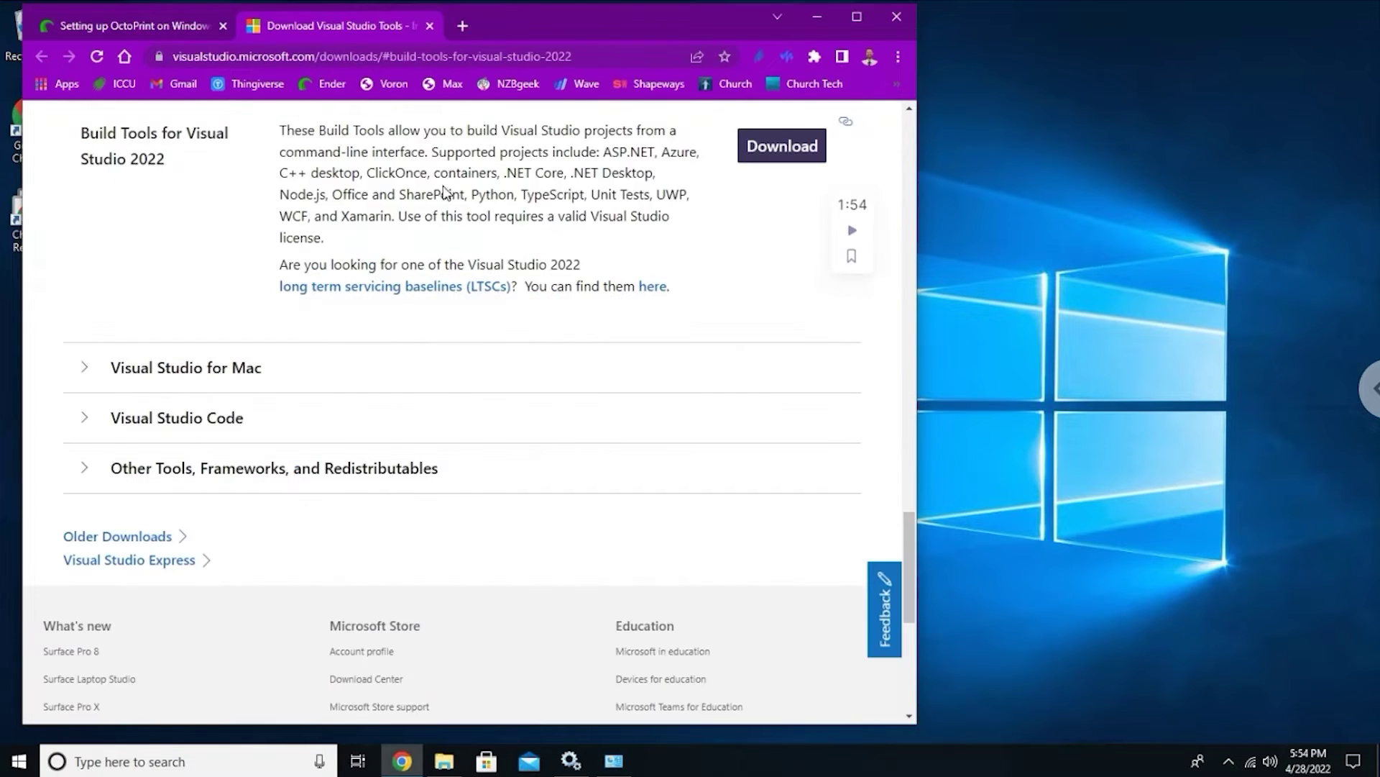
scroll(579, 230, up, 1)
Step: Download Build Tools for Visual Studio 2022 and run vs_BuildTools.exe, allowing it through UAC
scroll(576, 230, up, 2)
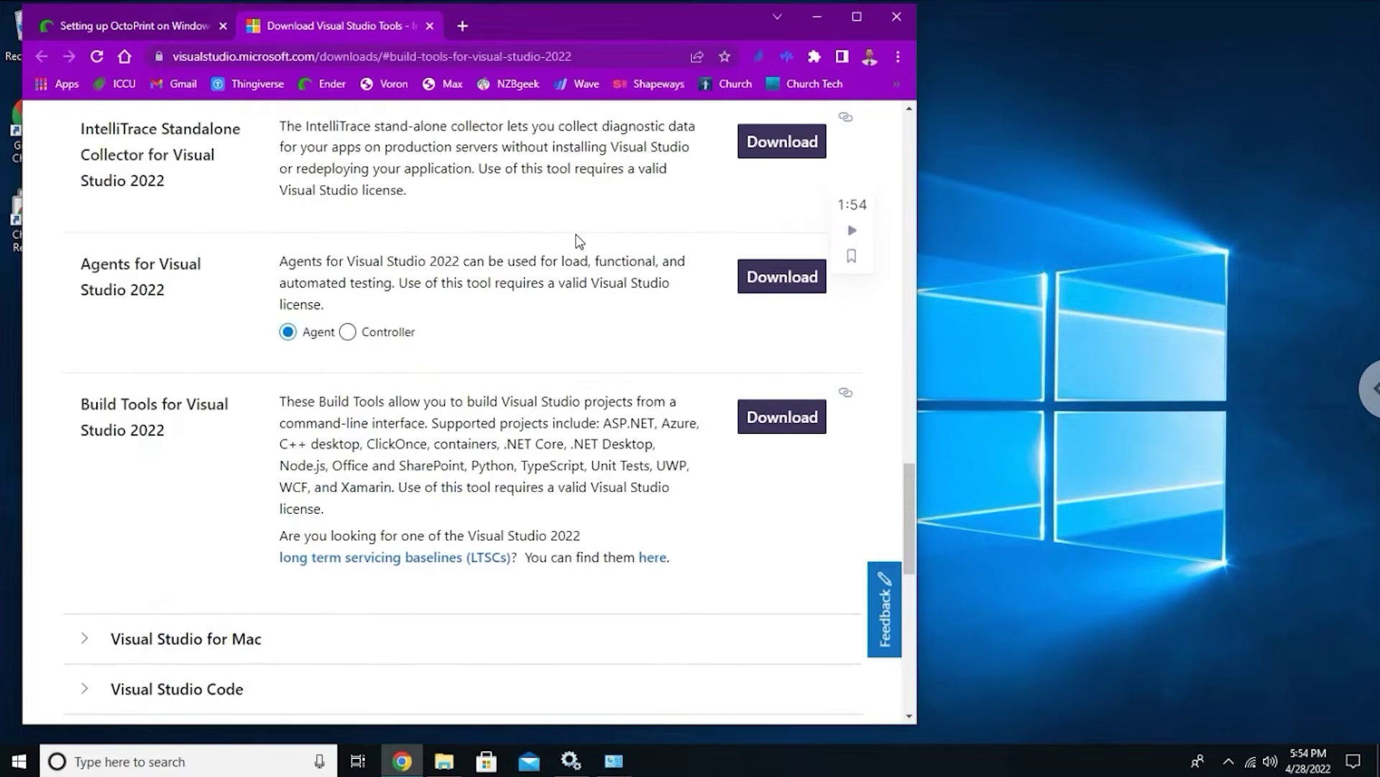
scroll(576, 243, down, 1)
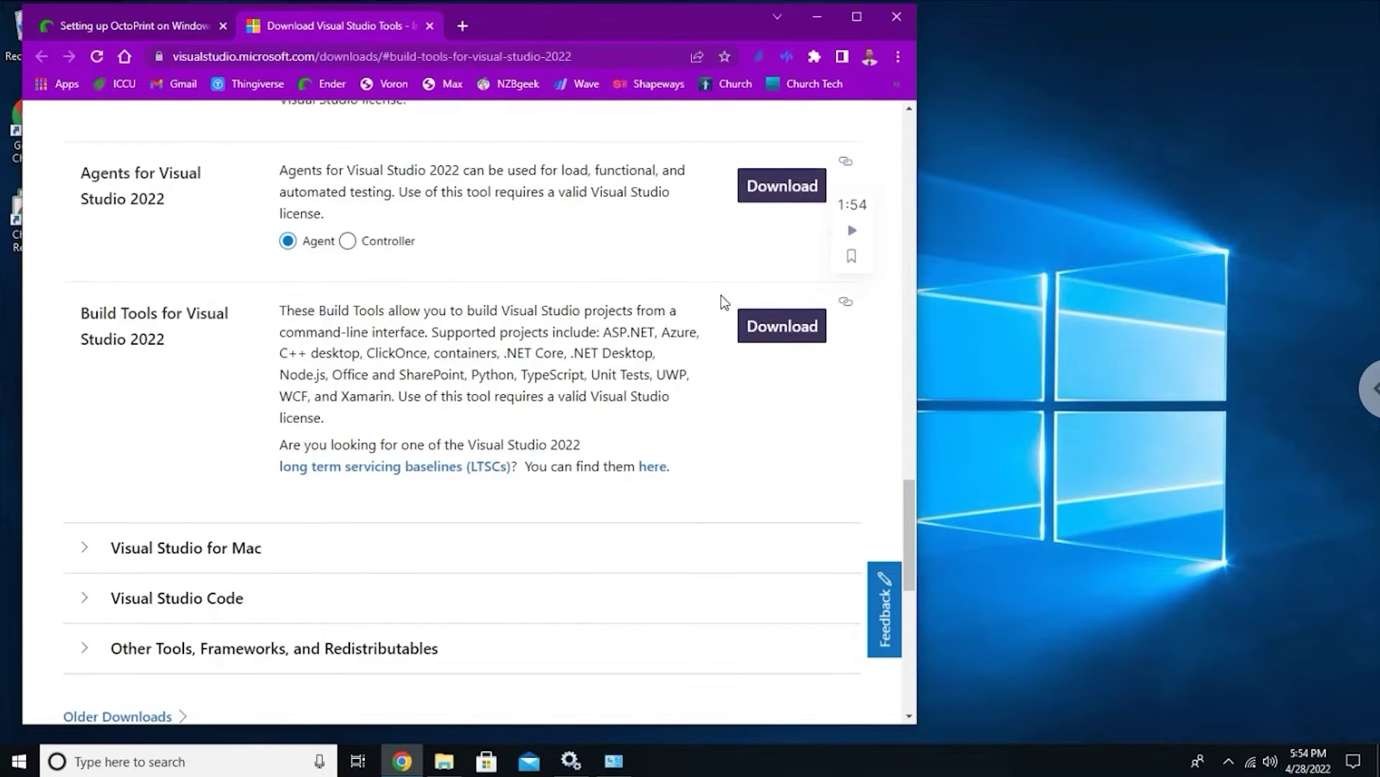
click(778, 331)
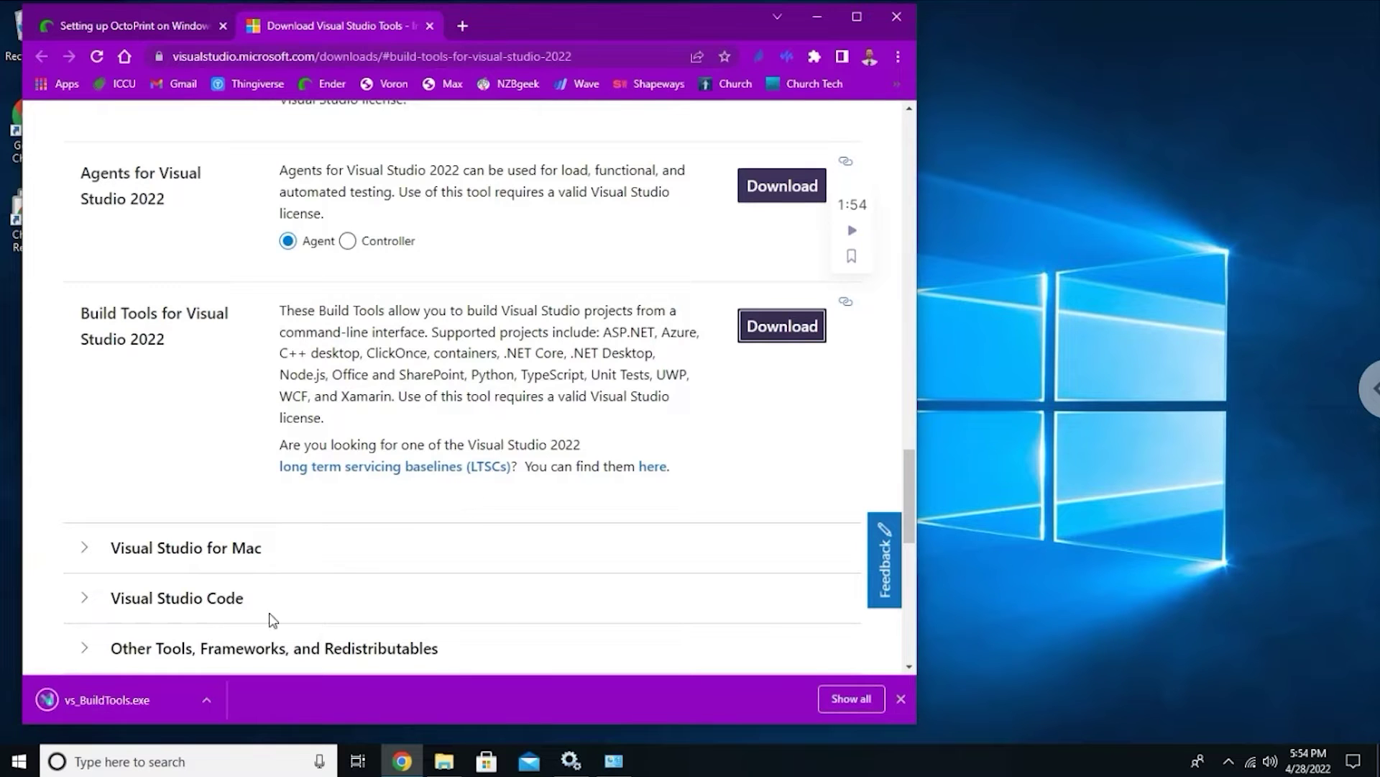
click(118, 705)
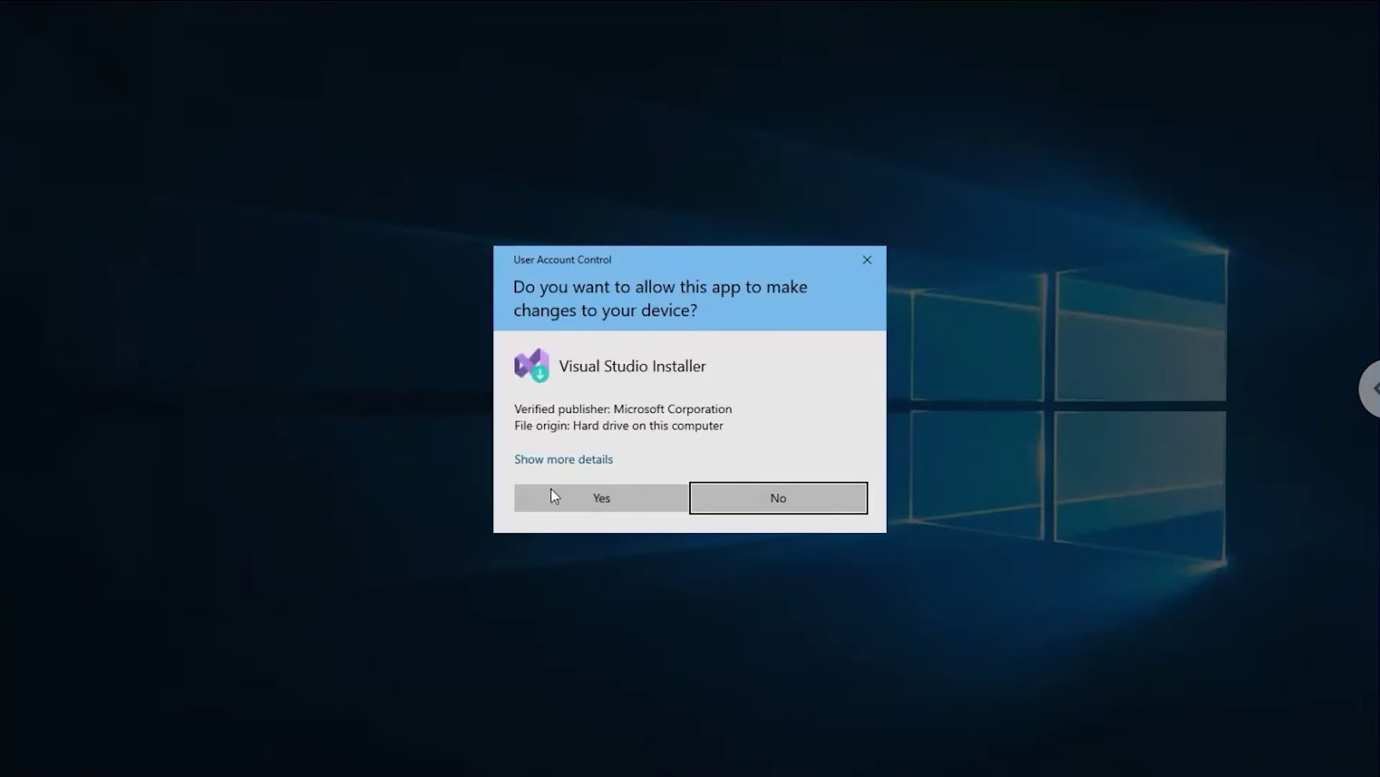
click(601, 498)
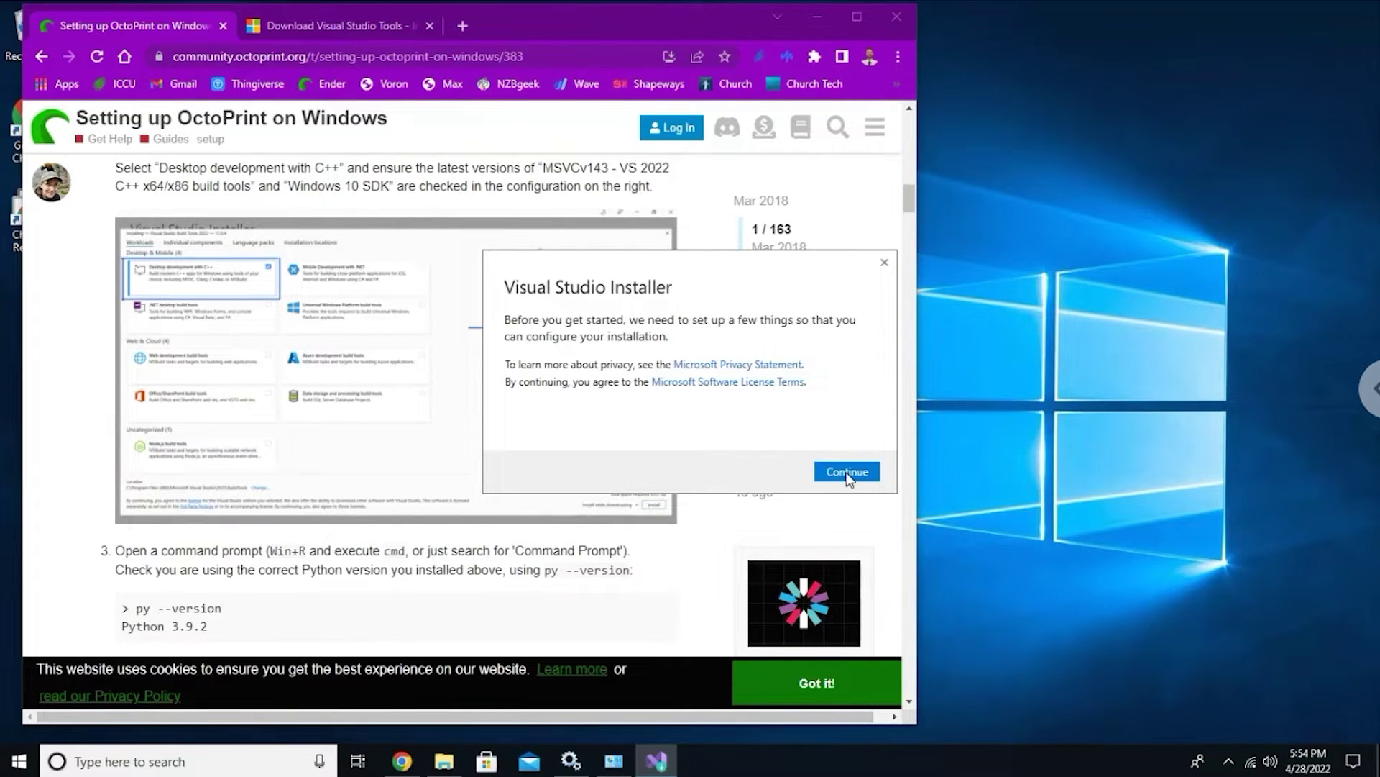
Step: Start installing Build Tools 2022 components, noting Windows 10 version 1909 as the minimum supported
click(818, 473)
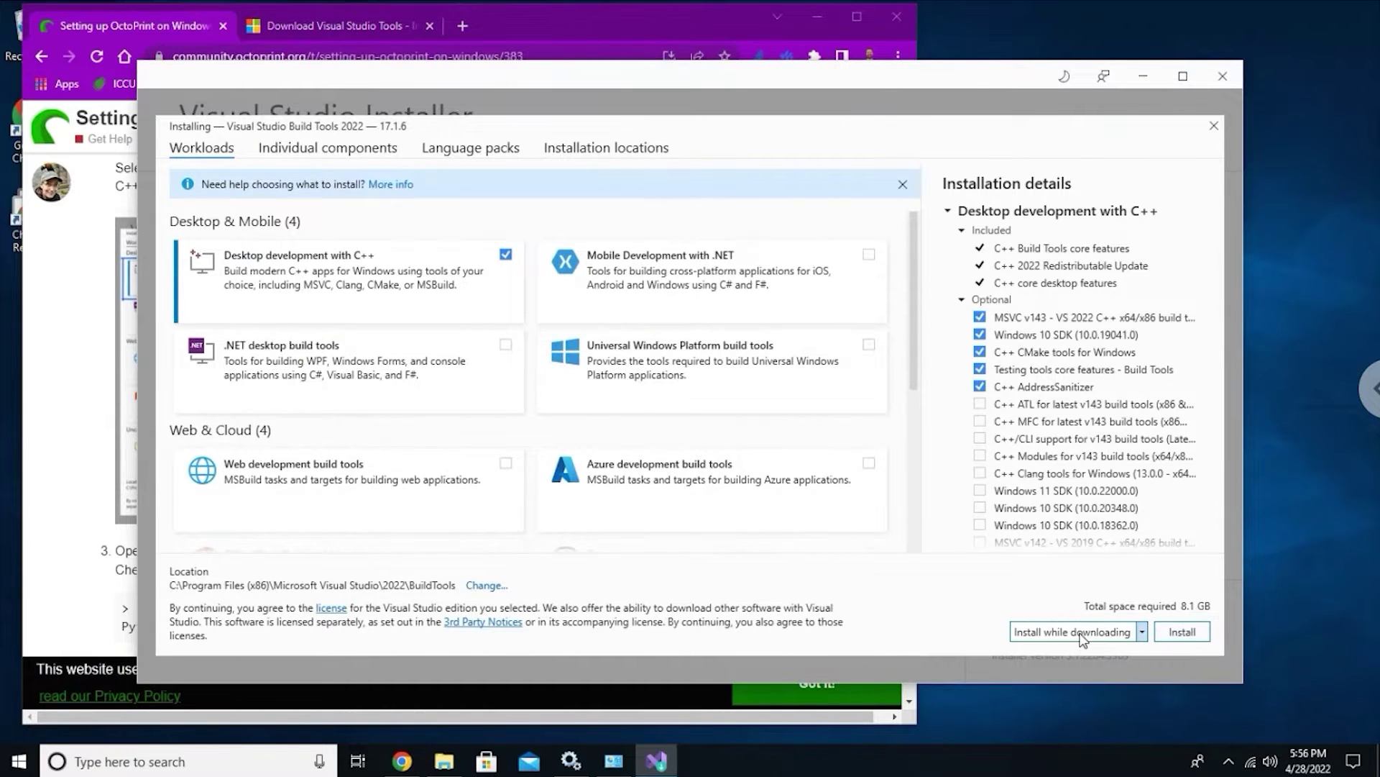
click(1180, 639)
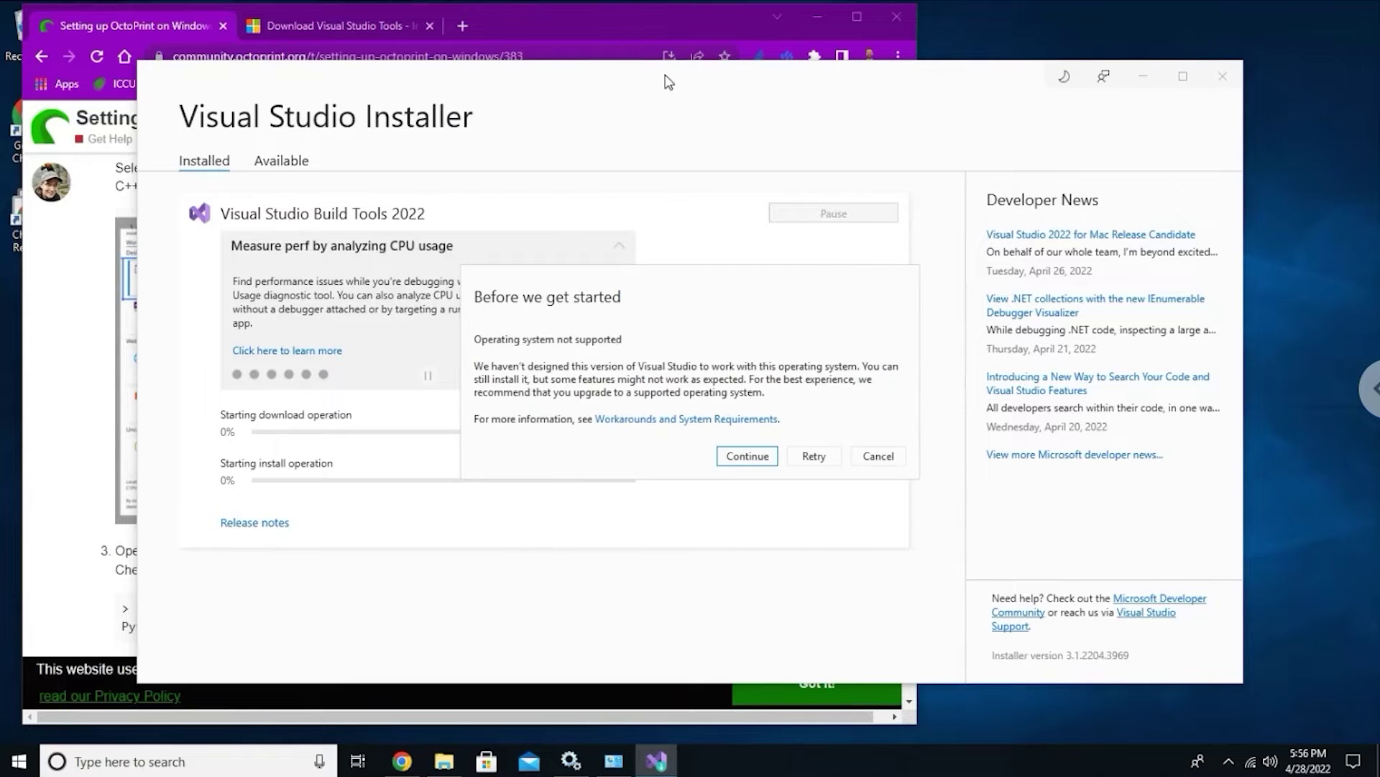
drag(803, 414, 845, 415)
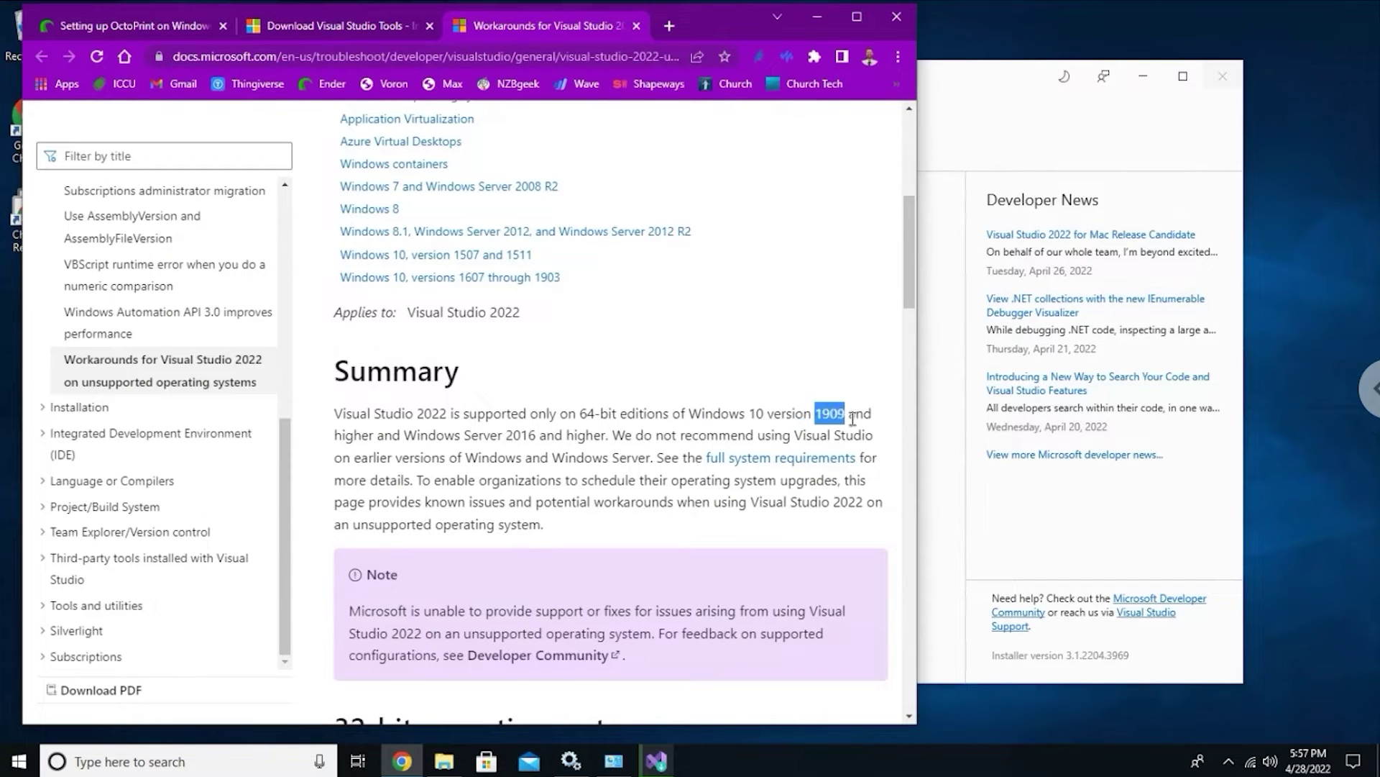
click(1001, 233)
click(19, 761)
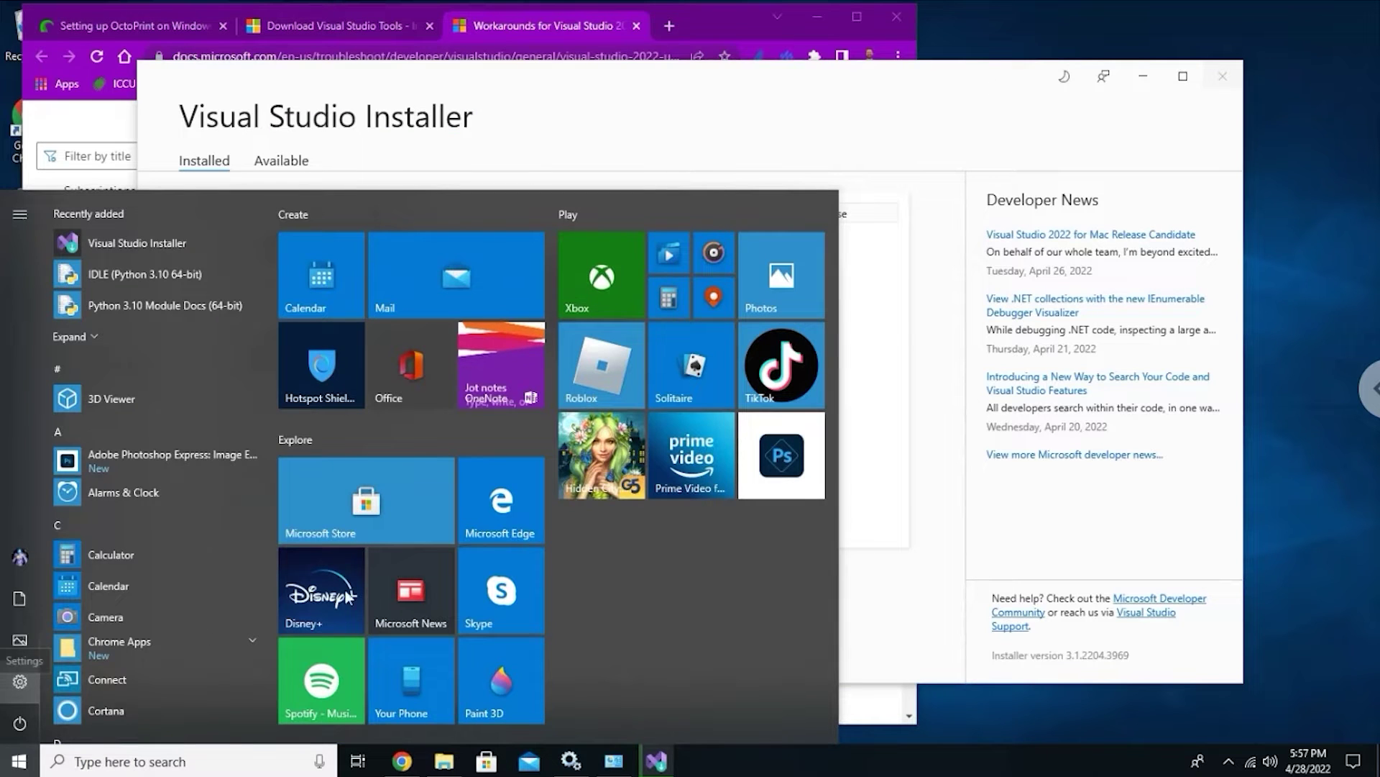
Step: Open Settings > System > About and scroll down to the Windows specifications
key(super+i)
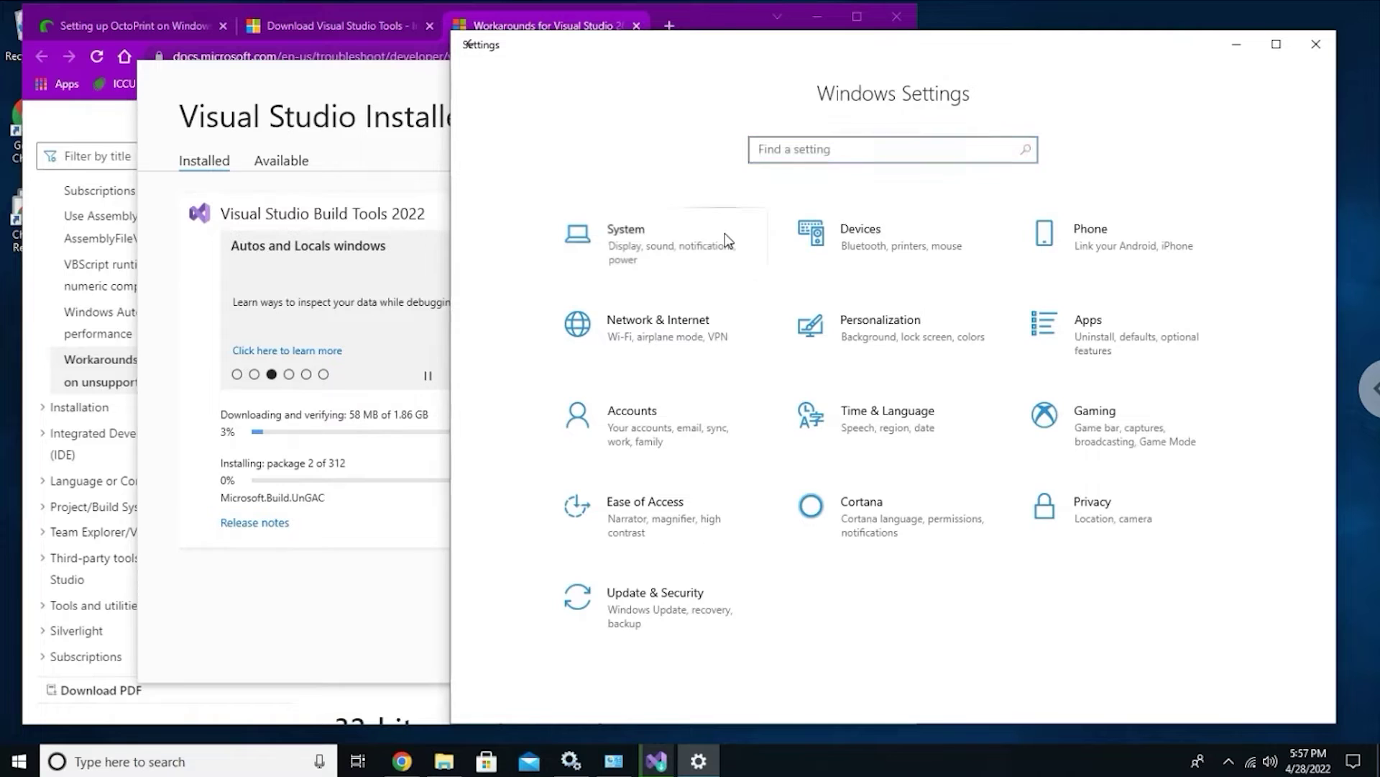
click(725, 233)
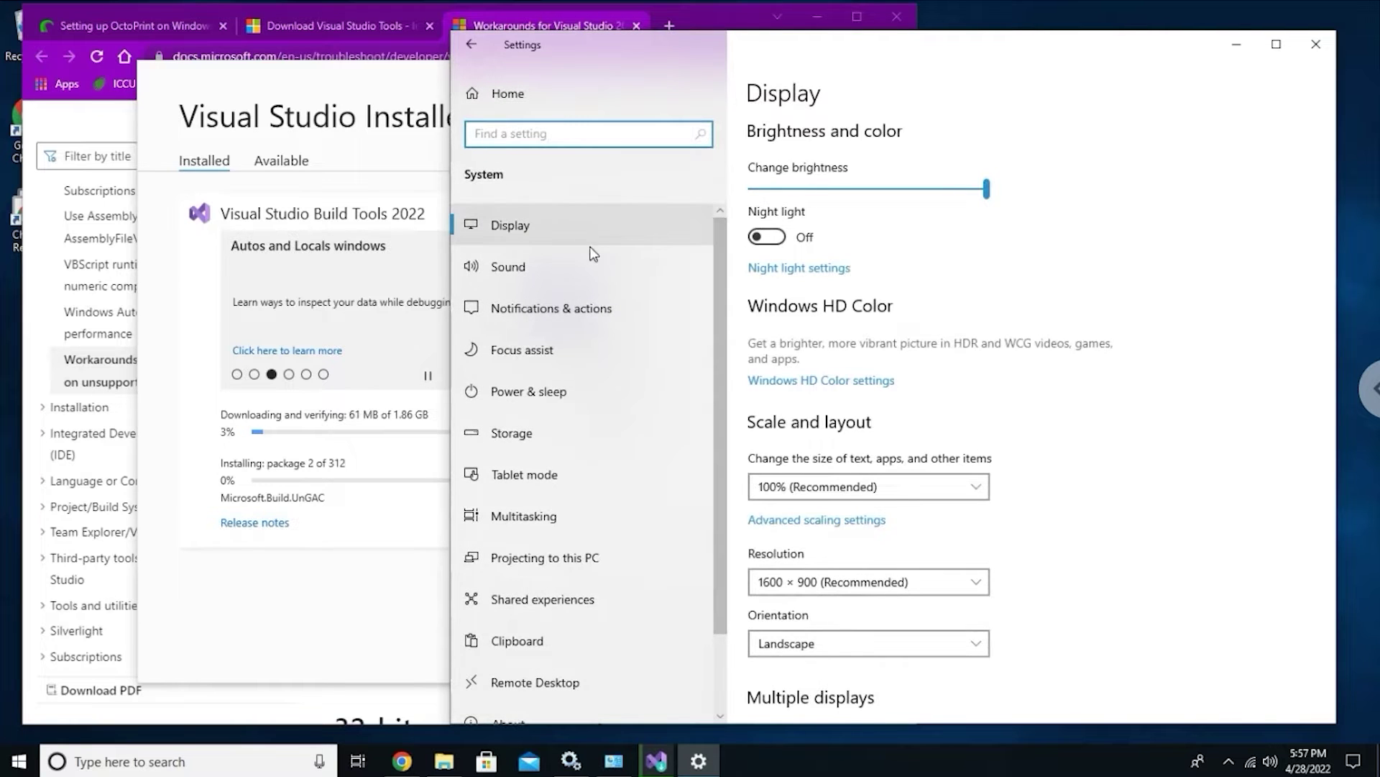
scroll(610, 424, down, 2)
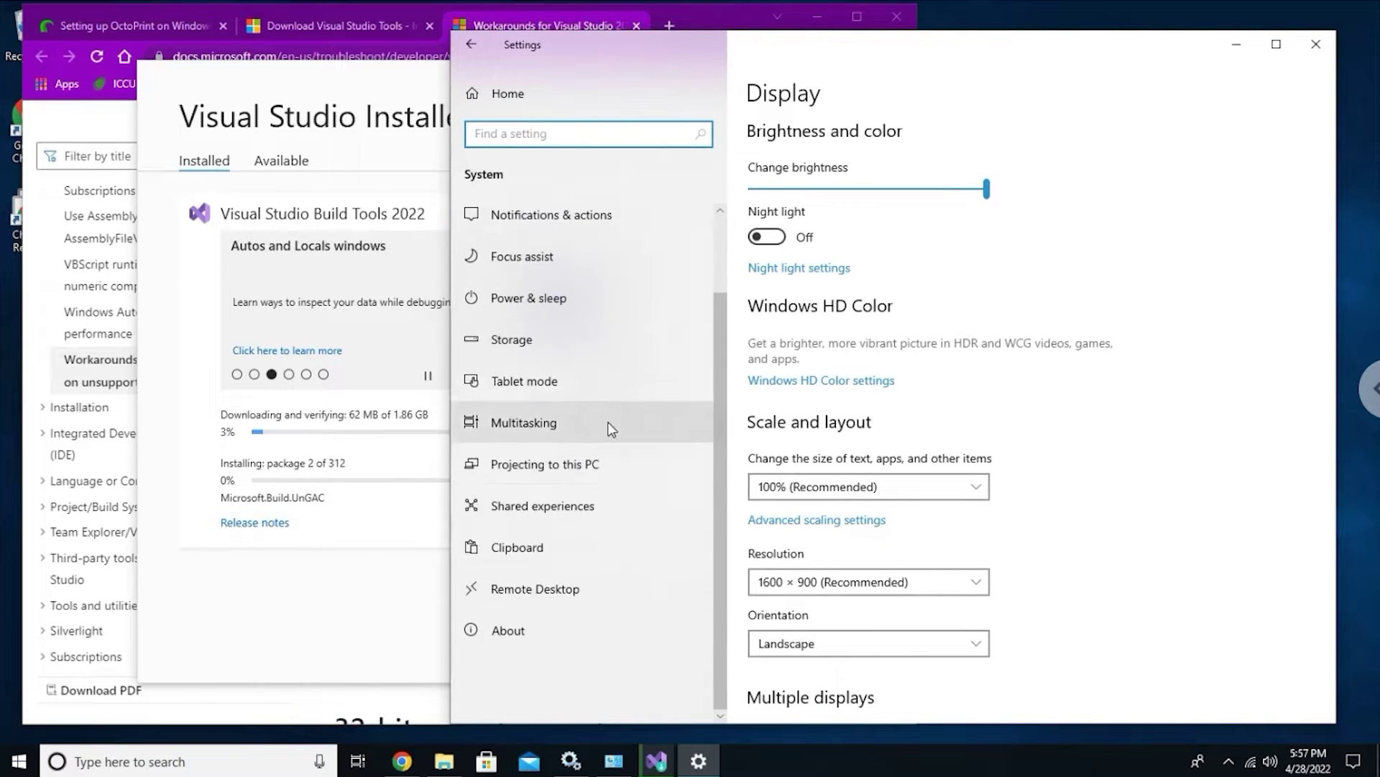
click(514, 646)
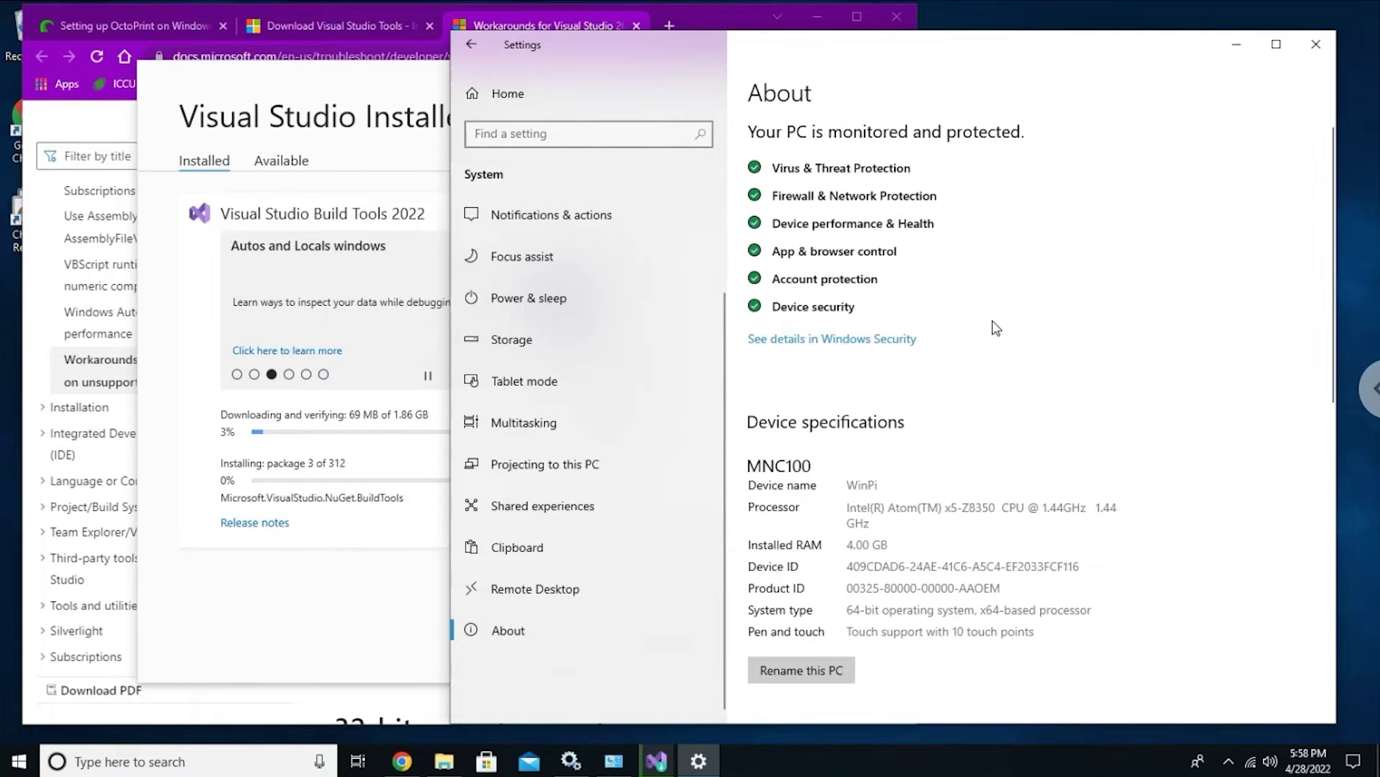
scroll(996, 327, down, 3)
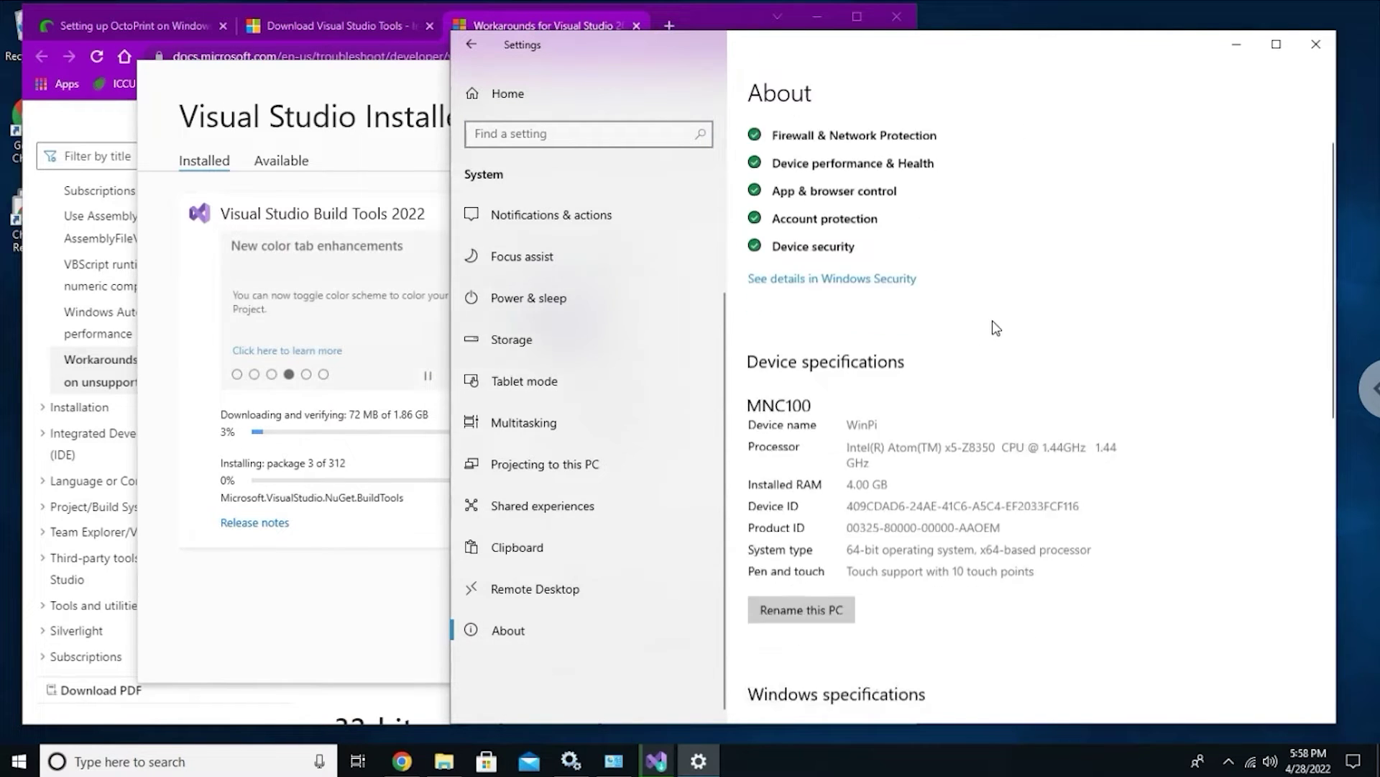
scroll(995, 327, down, 3)
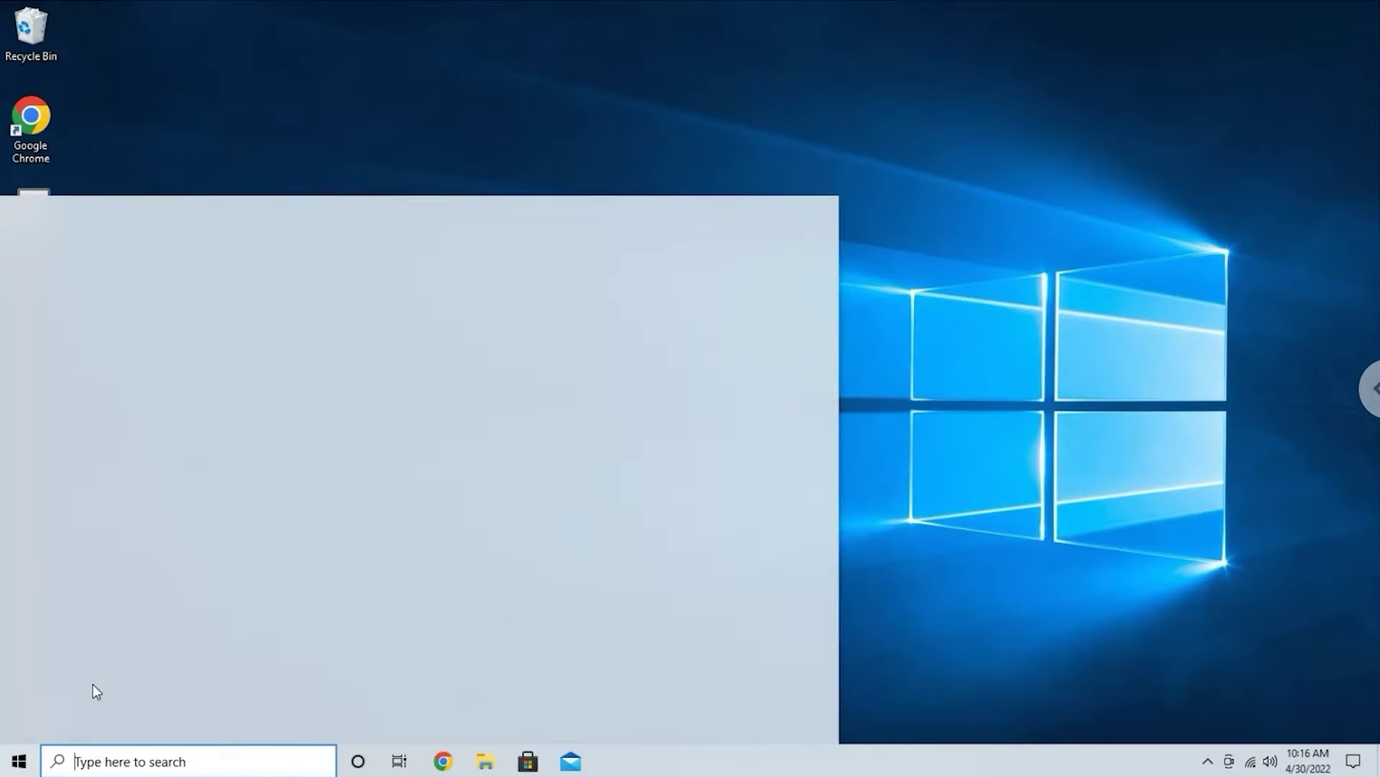
Step: Launch an elevated Command Prompt and confirm py --version reports Python 3.10.4
text(comman)
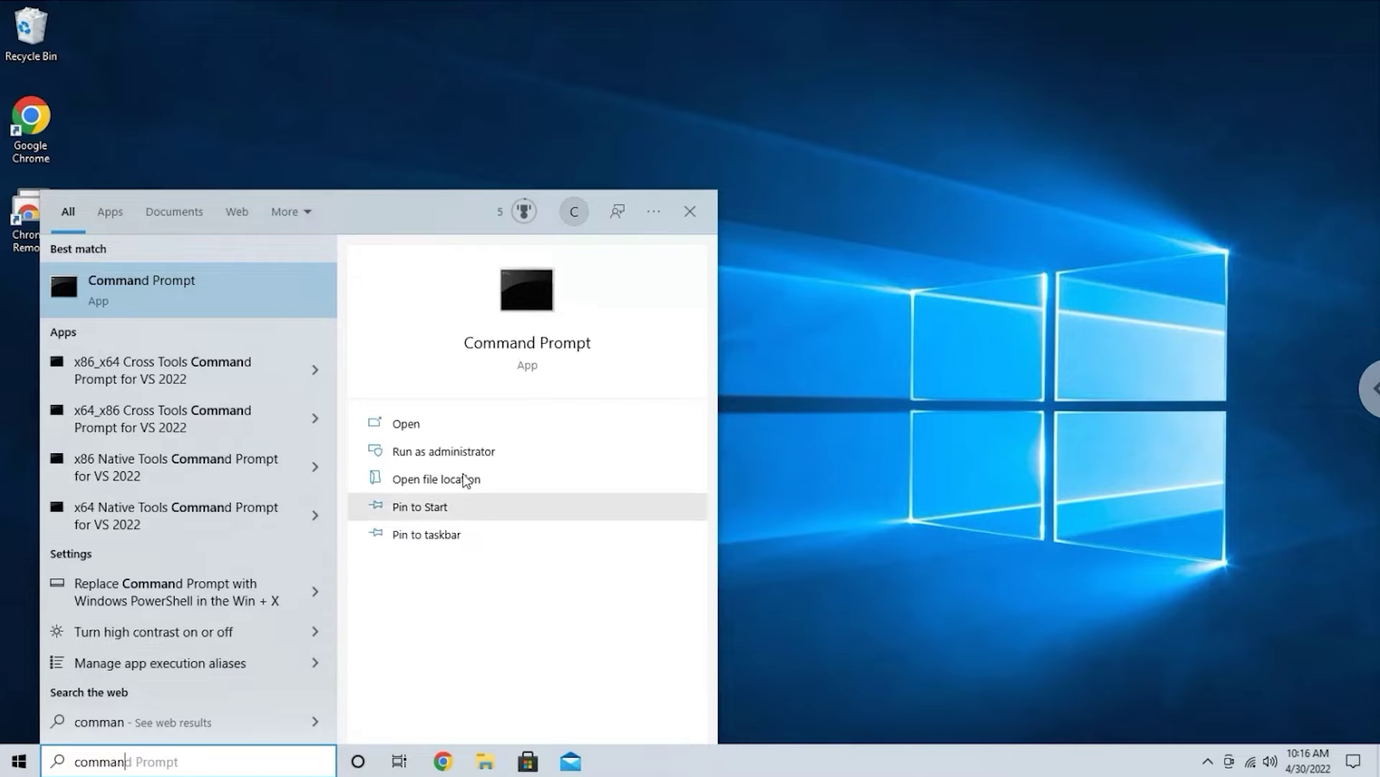
text(d)
click(489, 456)
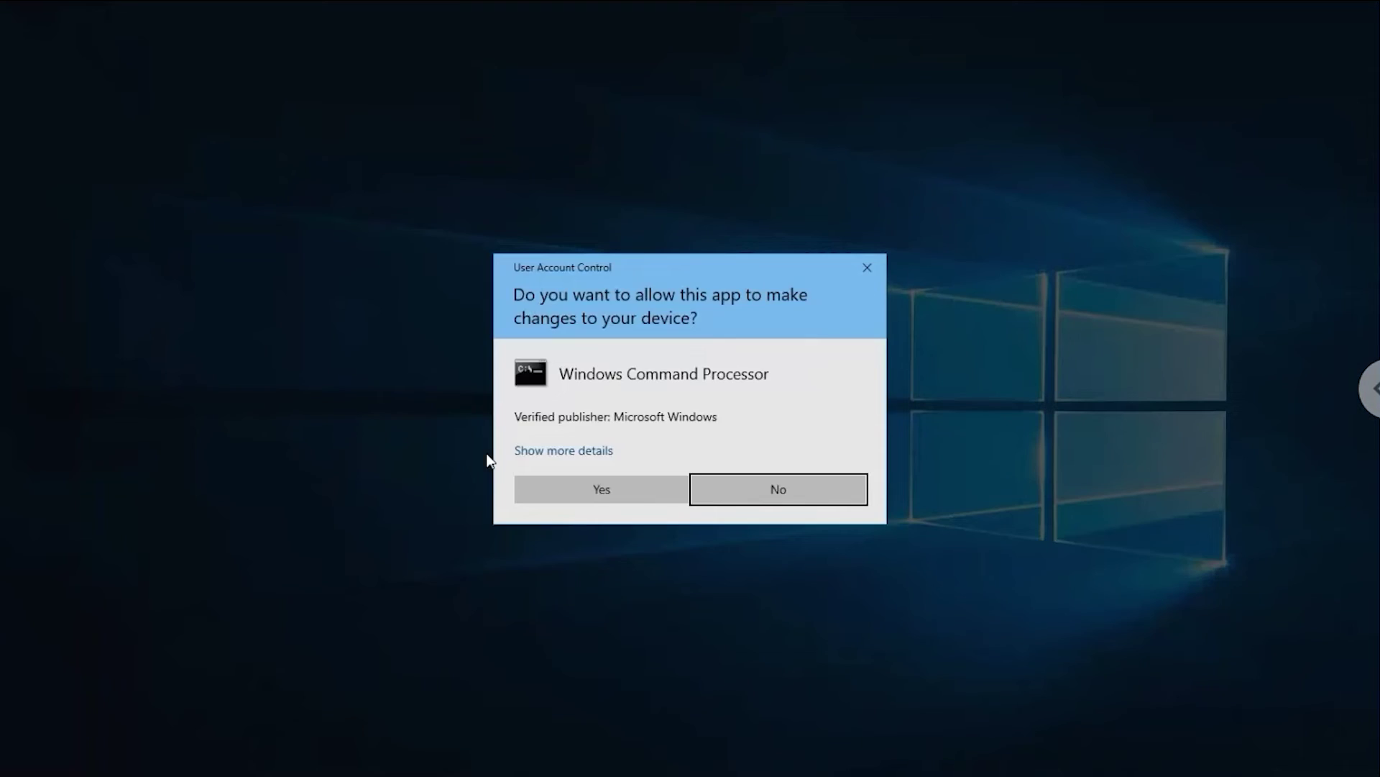
click(602, 496)
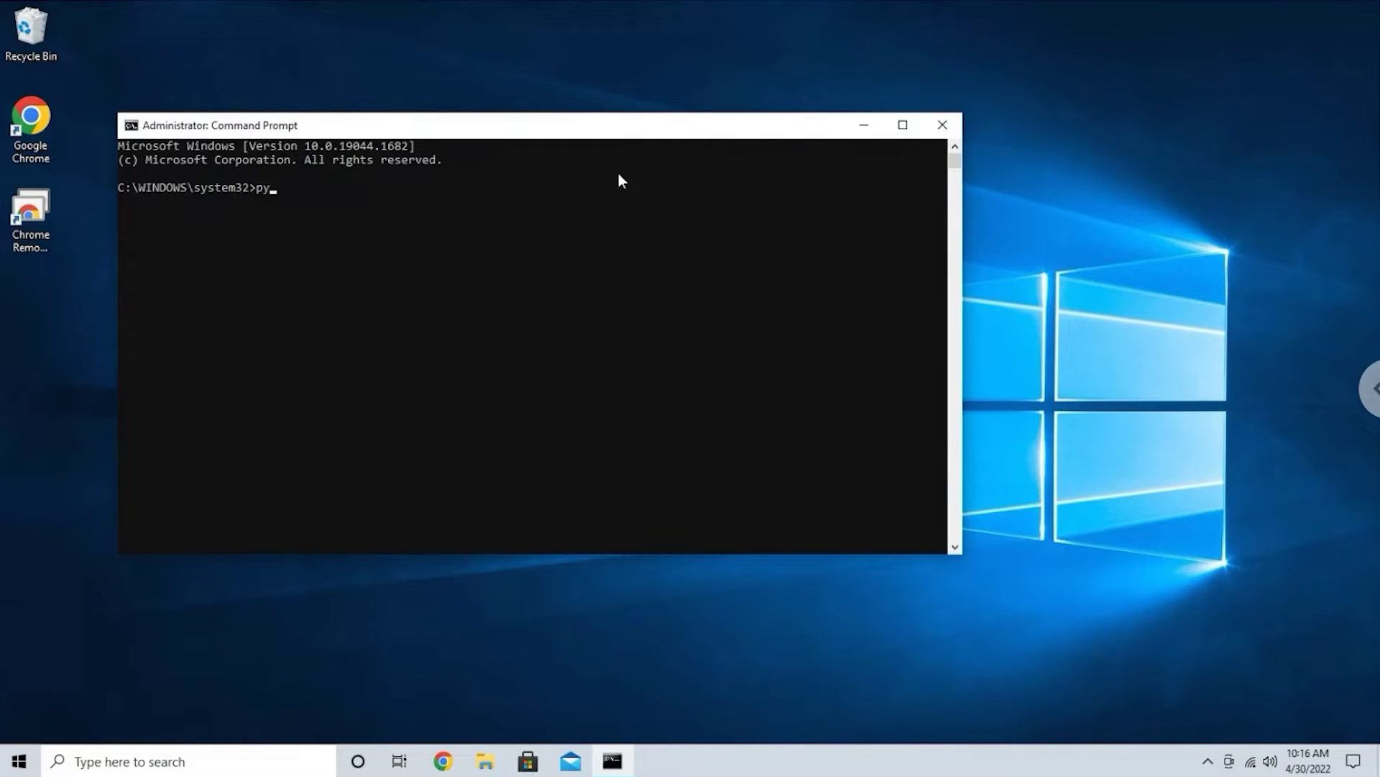
text(py --version)
key(Return)
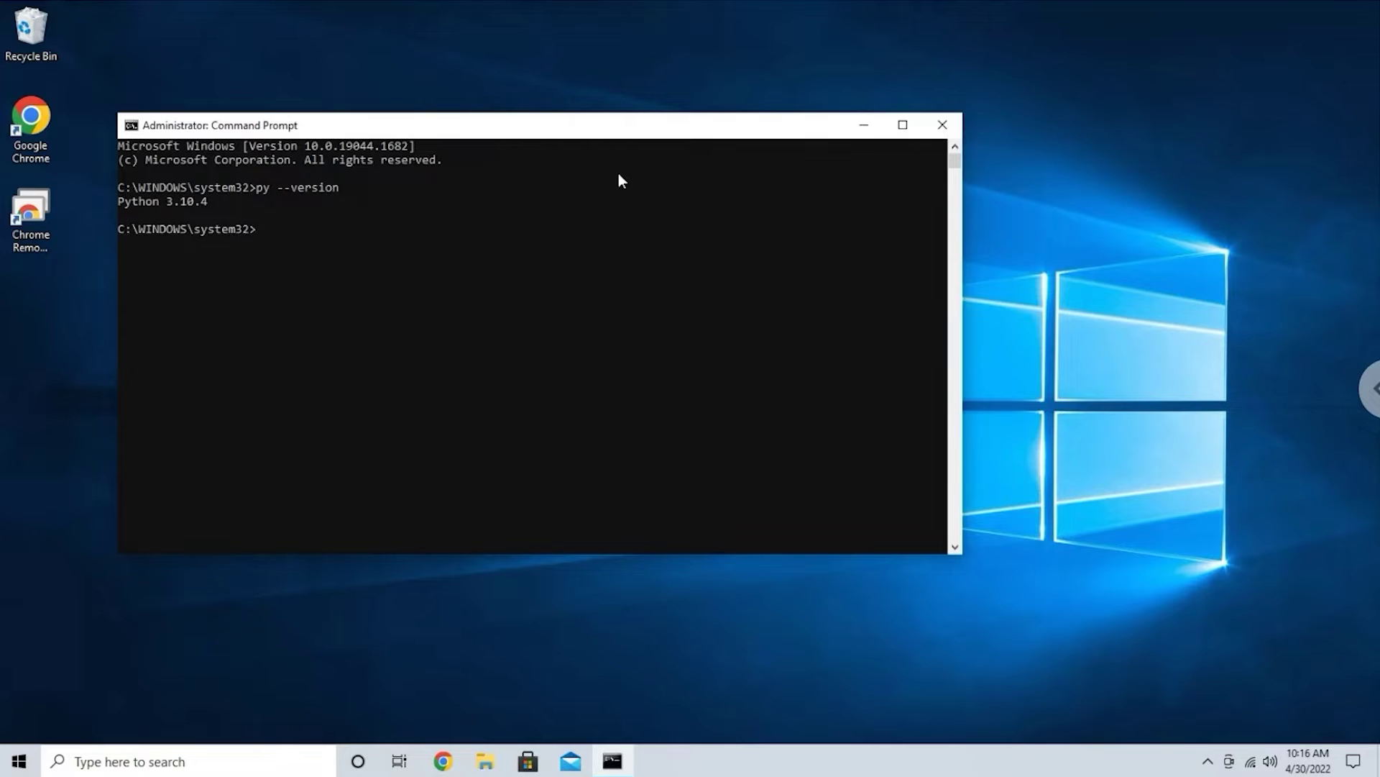
click(486, 761)
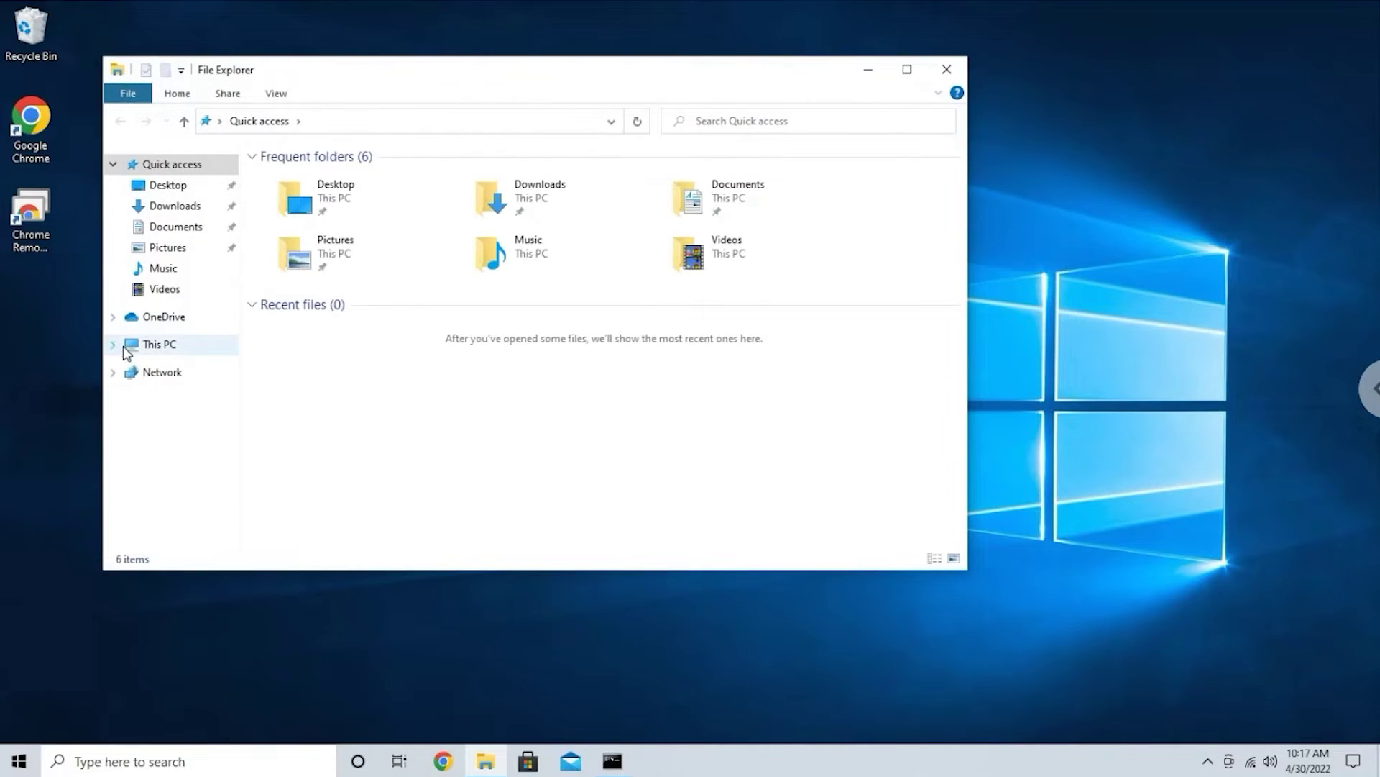
Step: Add a new folder named OctoPrint at the root of the Windows (C:) drive
click(140, 348)
click(346, 368)
double_click(346, 372)
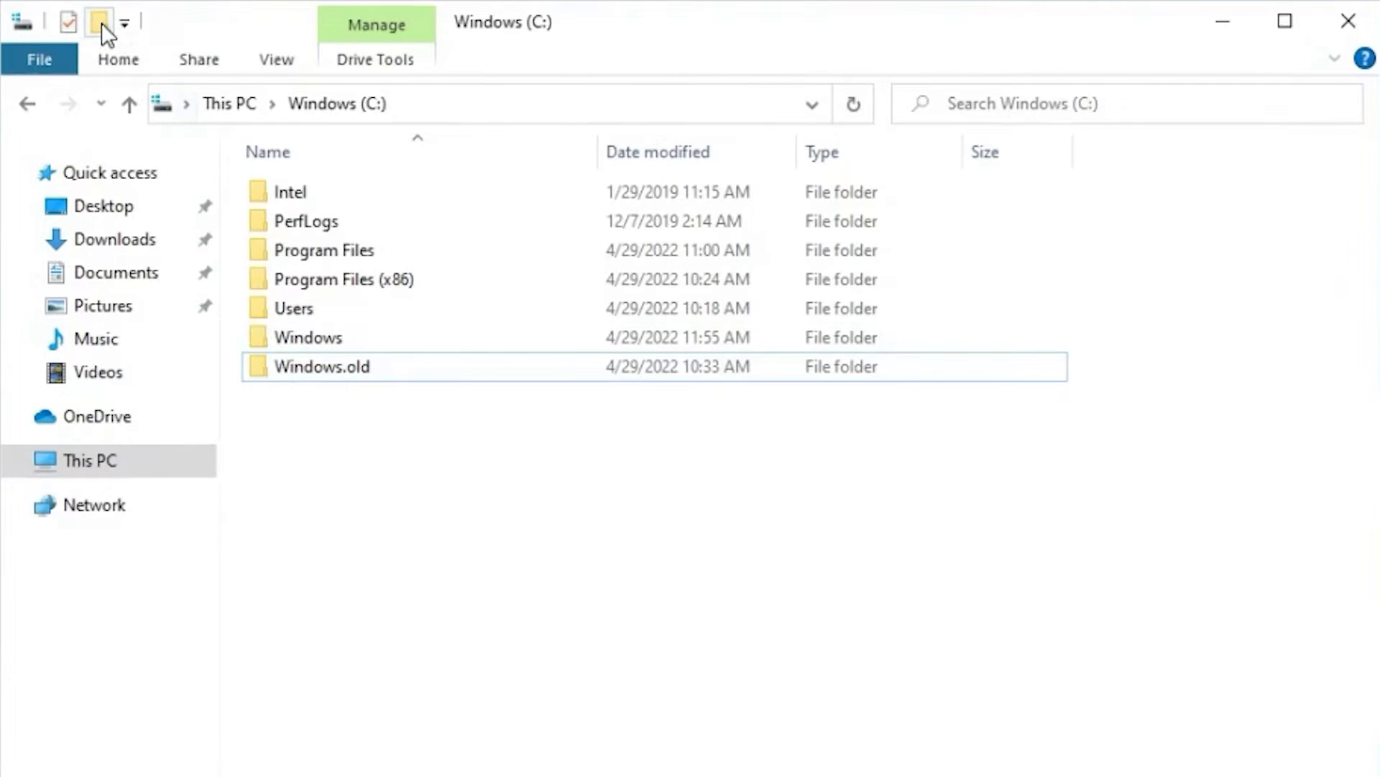
key(ctrl+shift+n)
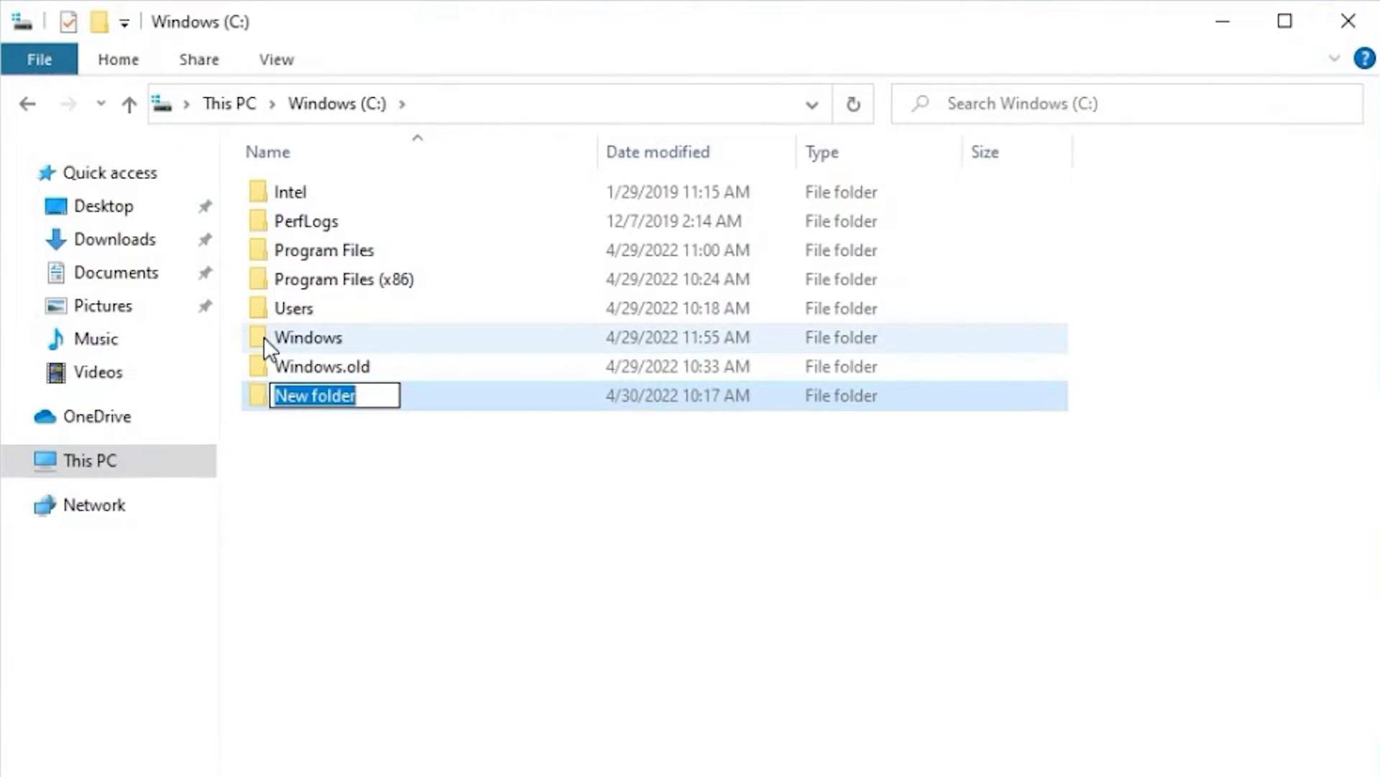
text(OctoPrint)
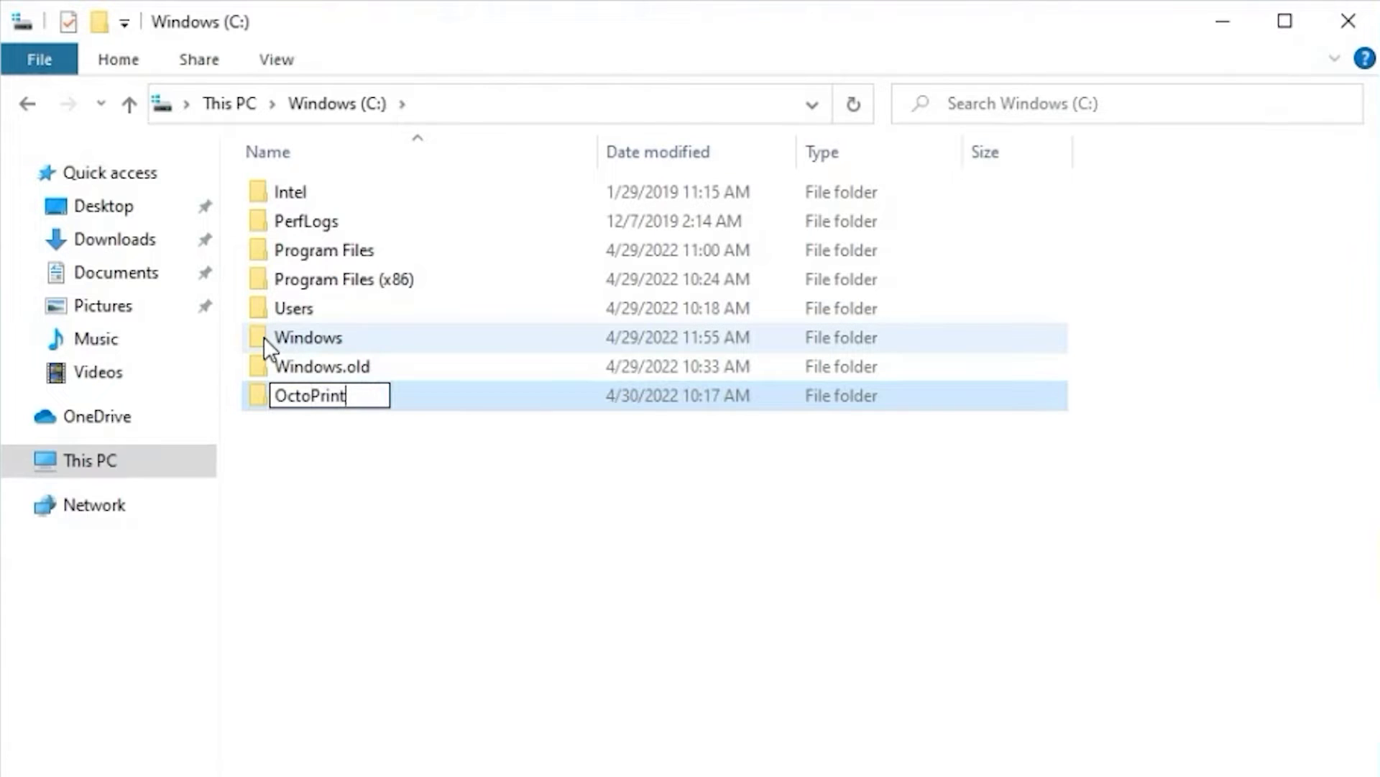
click(722, 557)
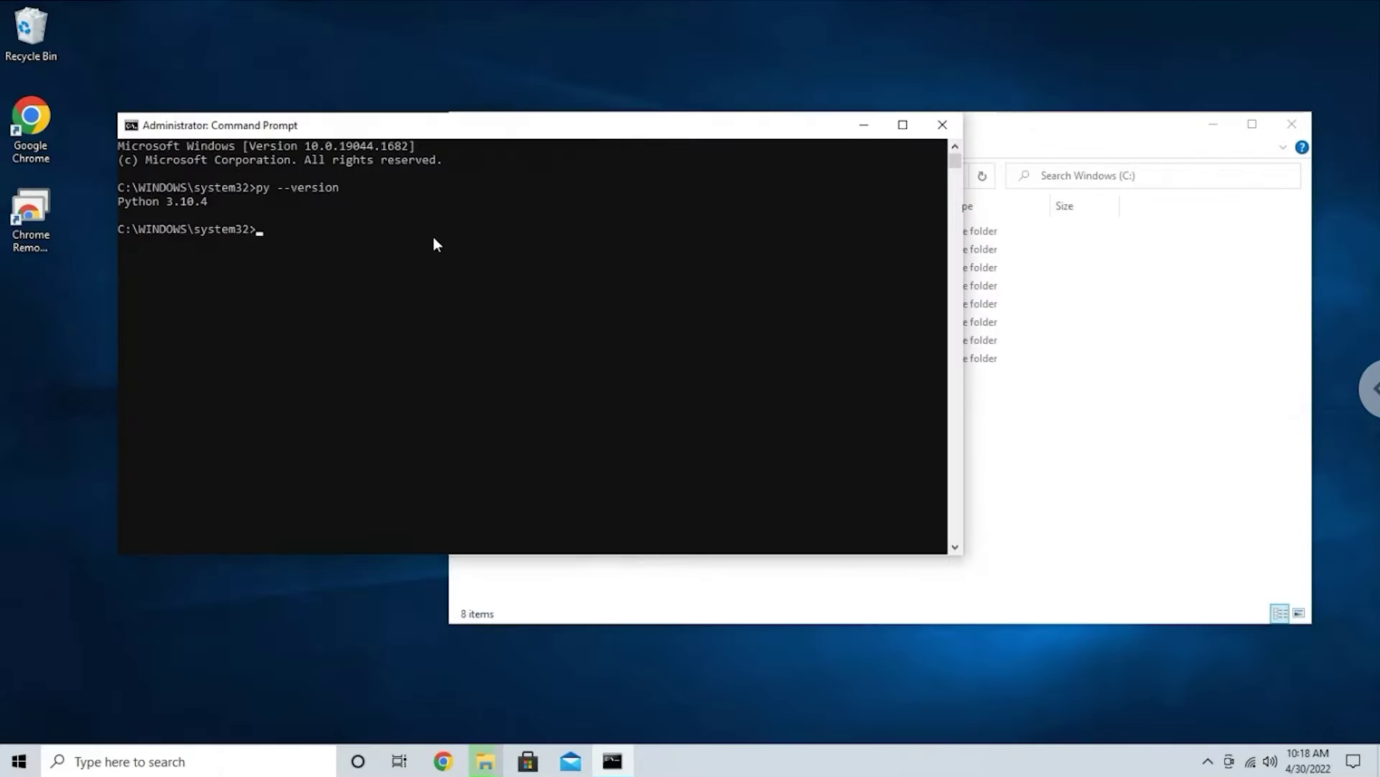
Step: Create a venv in C:\OctoPrint, install OctoPrint 1.7.3, and run octoprint serve with firewall access allowed
right_click(287, 229)
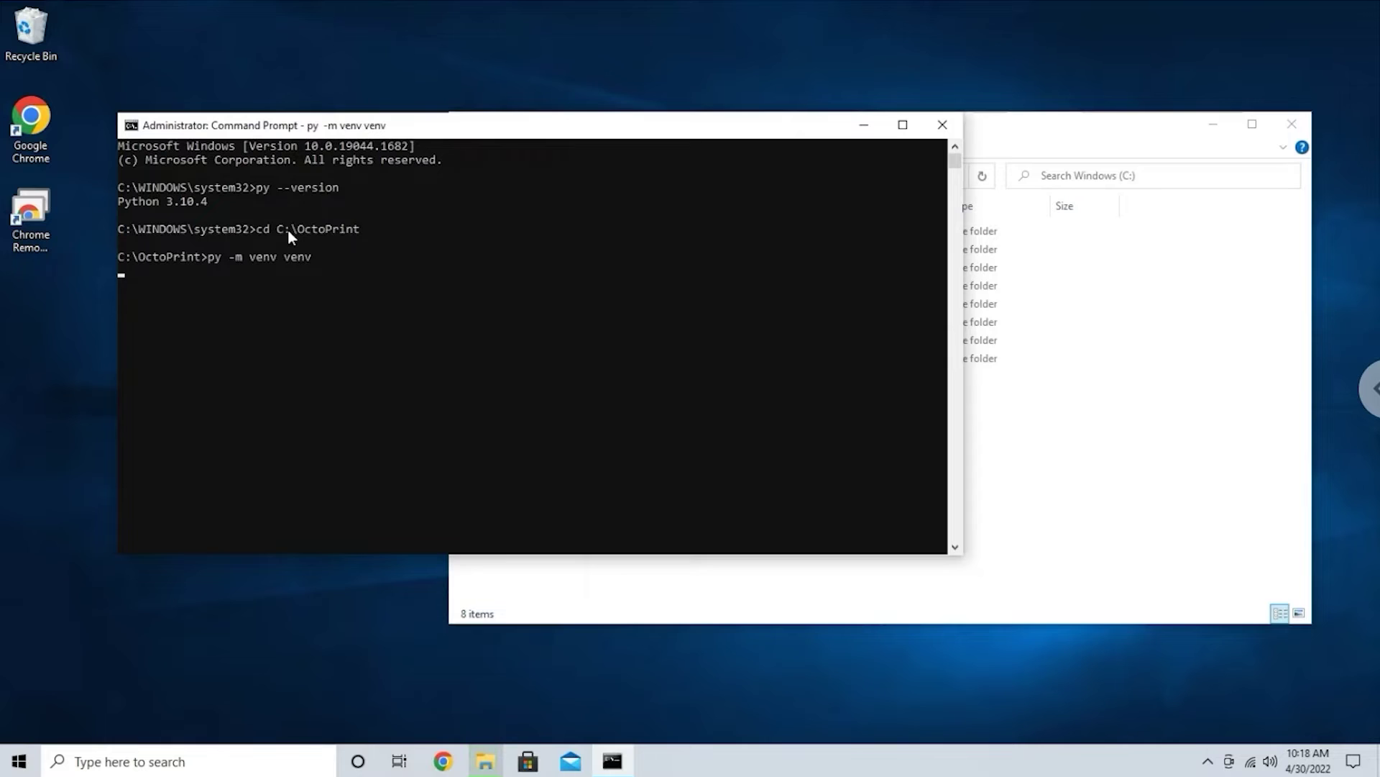
drag(402, 125, 364, 162)
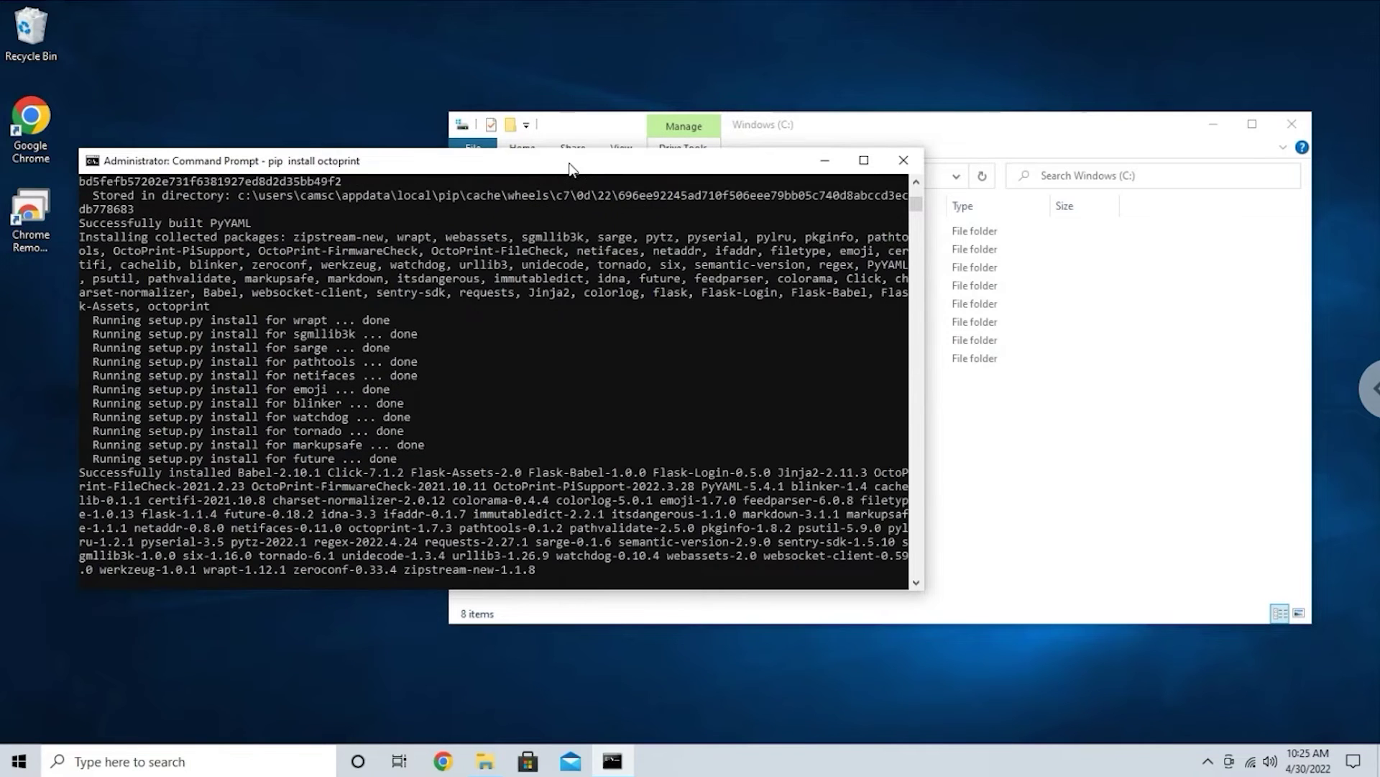
text(octoprint serve)
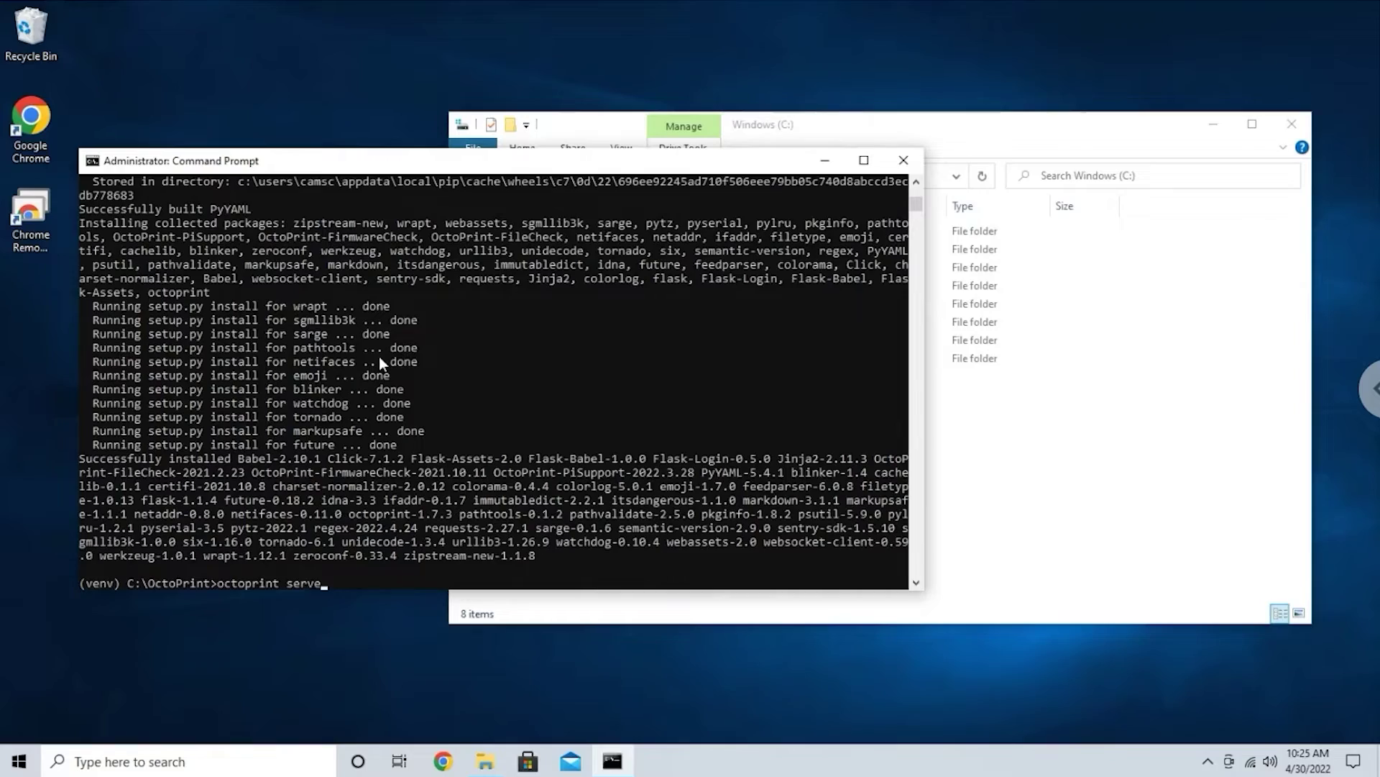
key(Return)
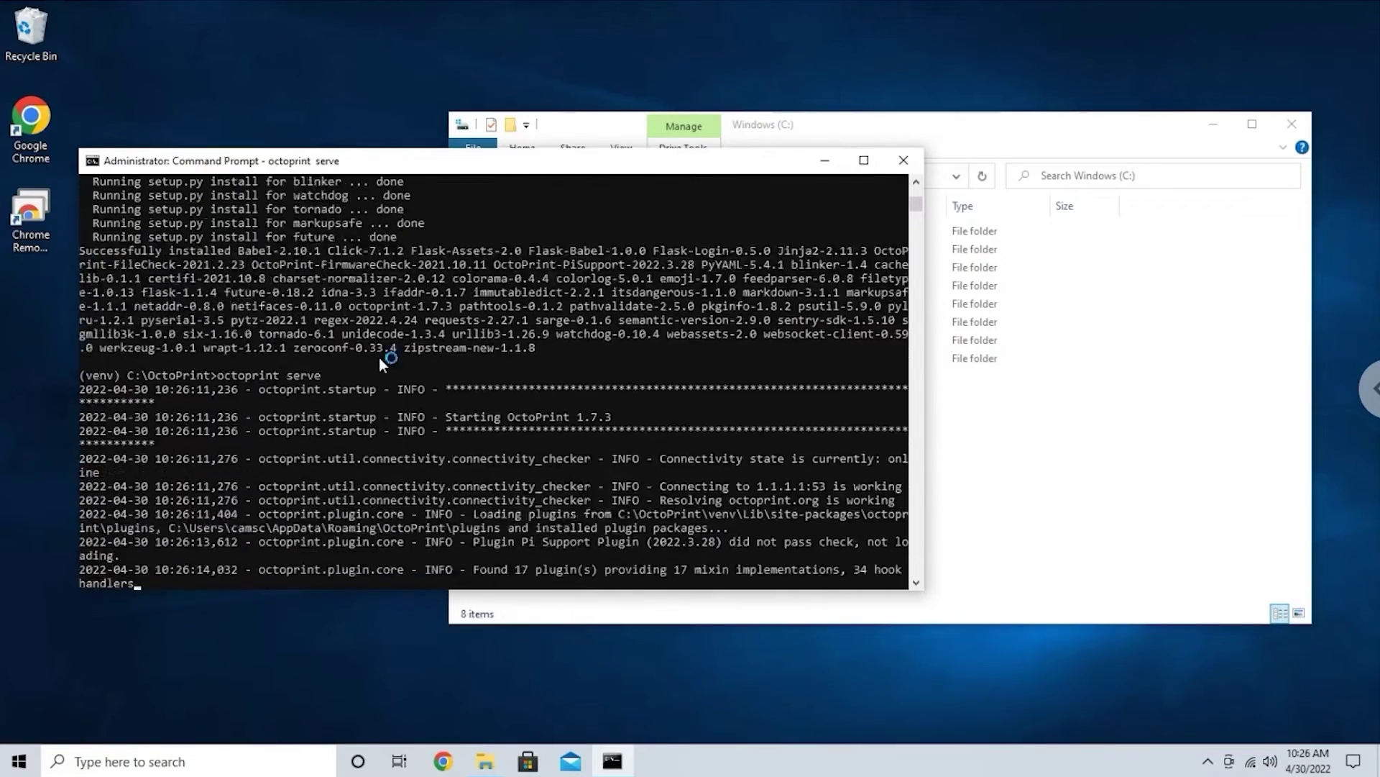
click(770, 533)
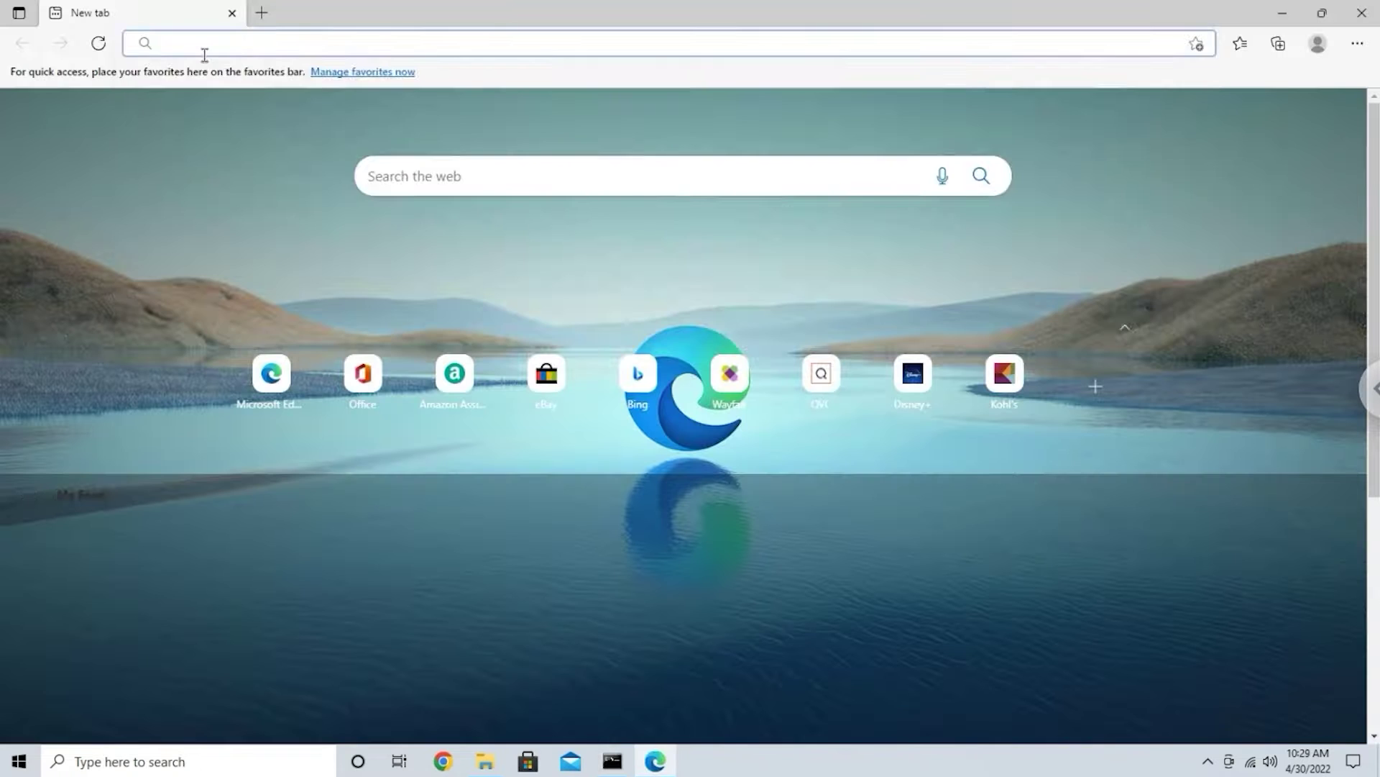
text(localhost)
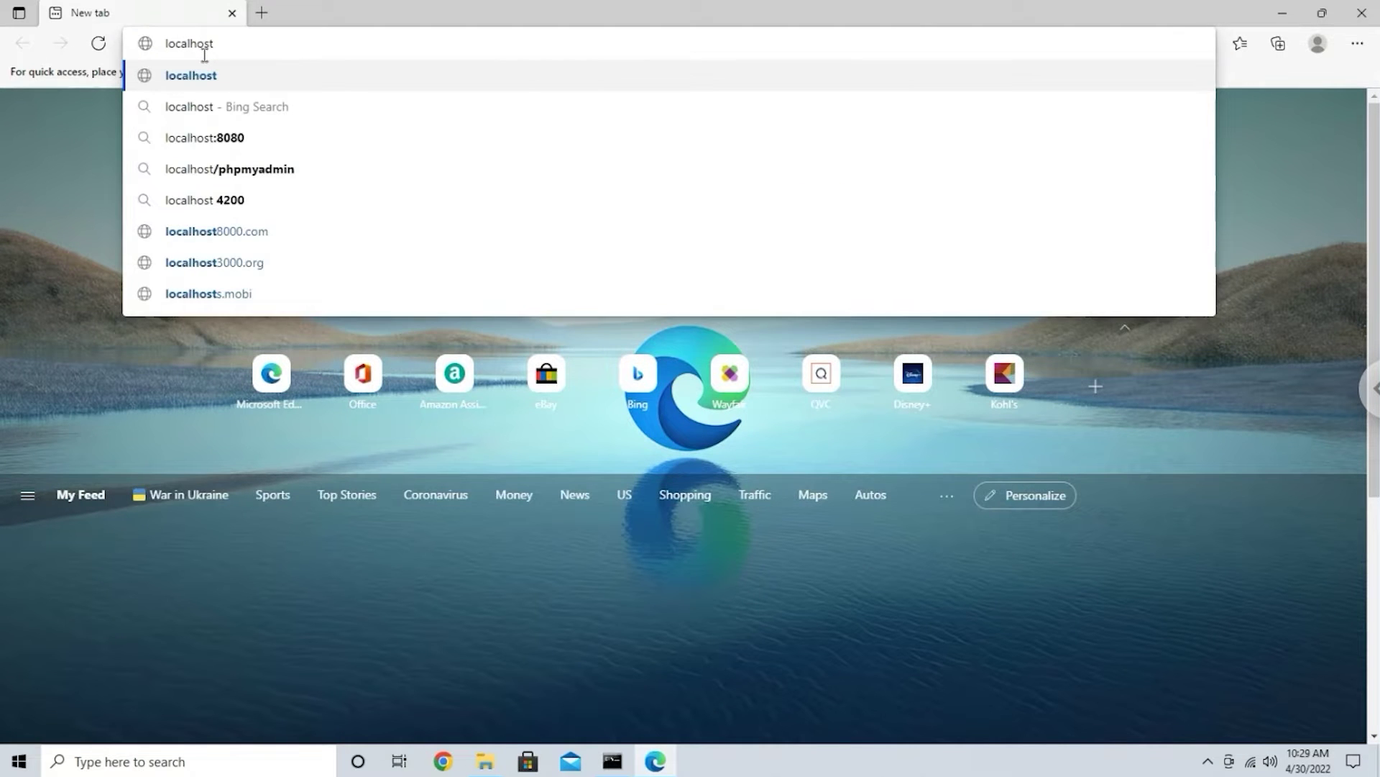
text(:5000)
Step: Load localhost:5000 and advance OctoPrint's Setup Wizard to the Webcam & Timelapse Recordings step
key(Return)
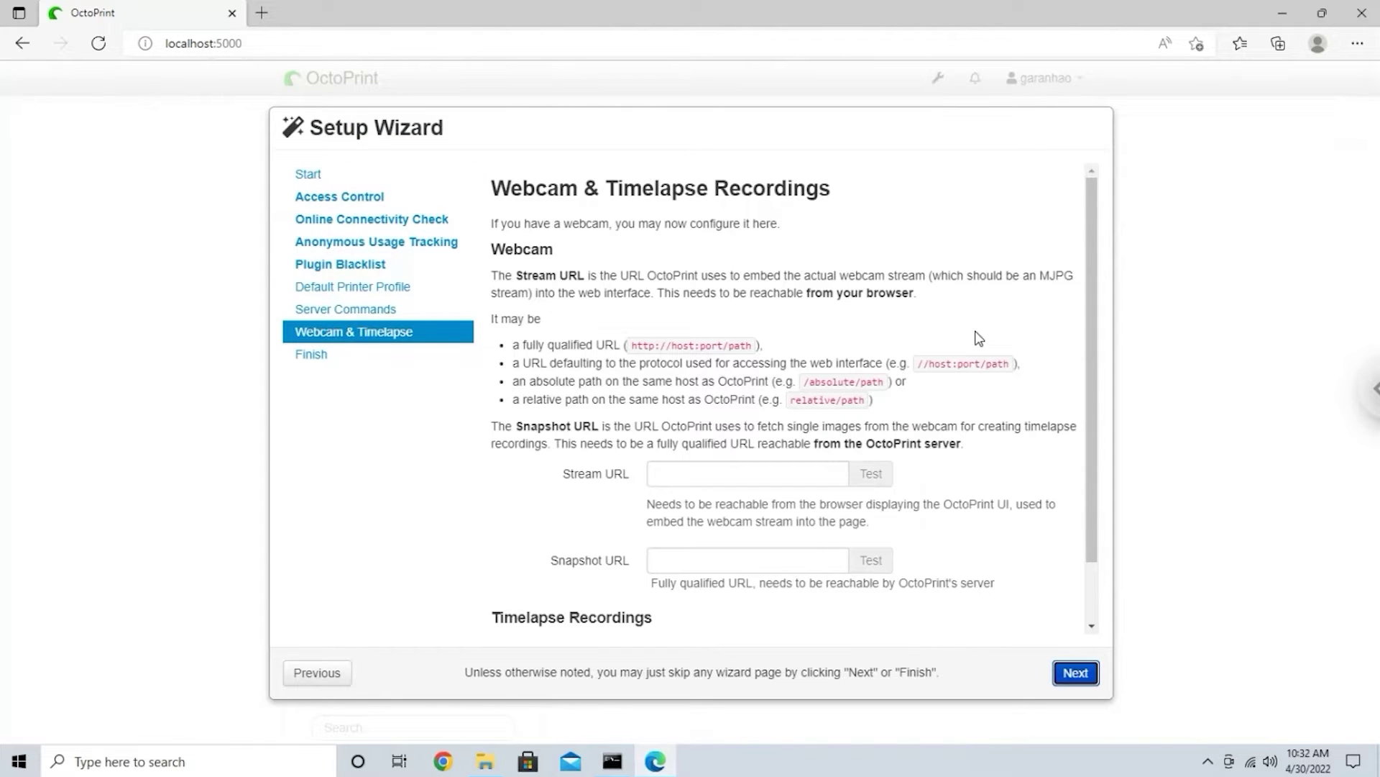
scroll(980, 338, down, 1)
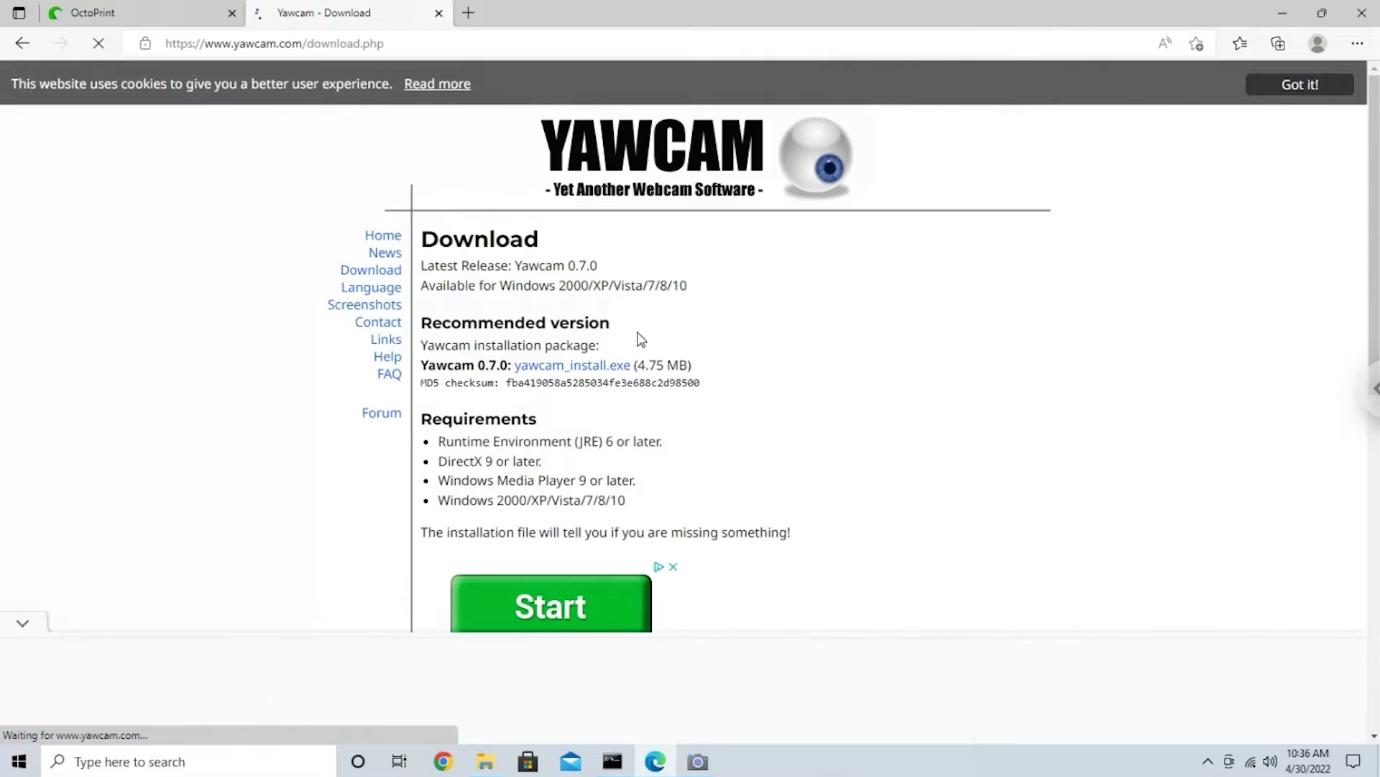
Step: Download yawcam_install.exe and keep it despite Edge's insecure-download warning
click(595, 366)
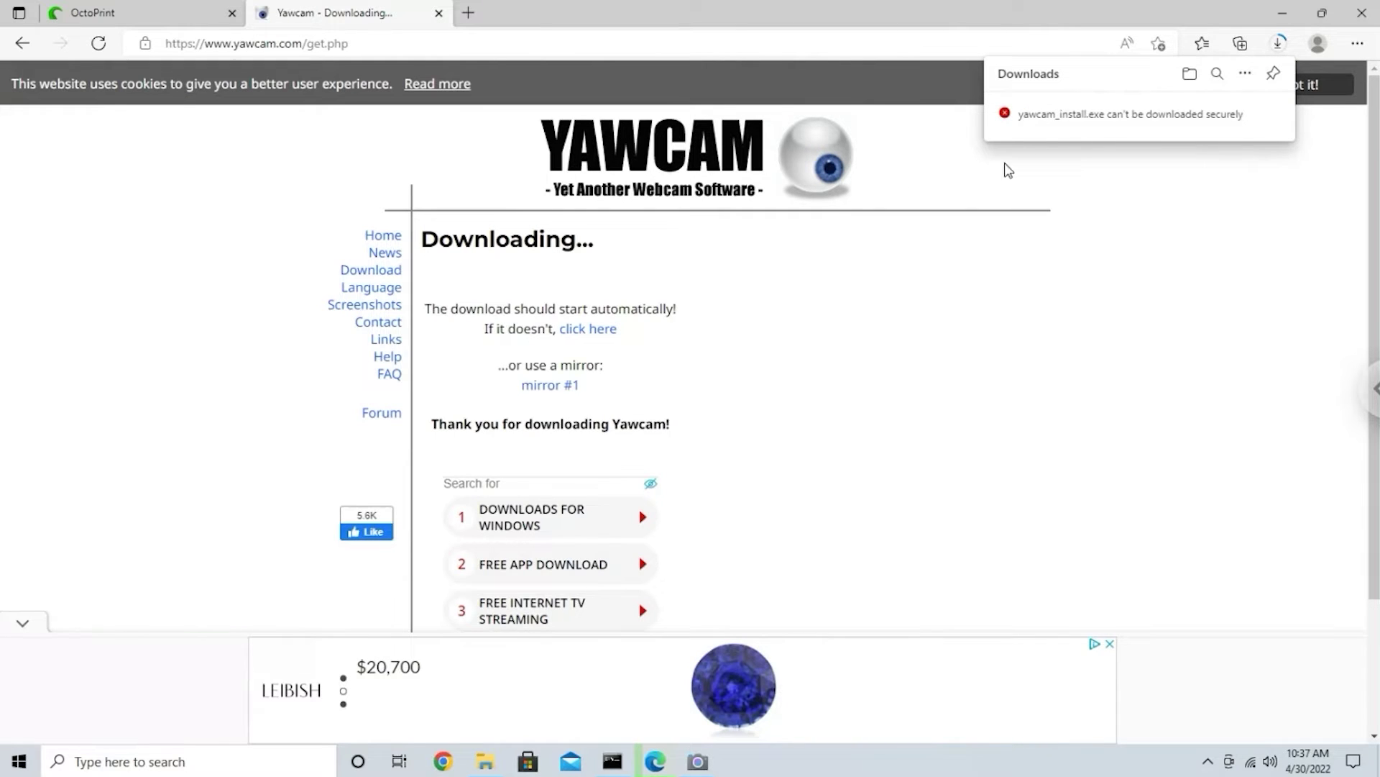
mouse_move(1108, 117)
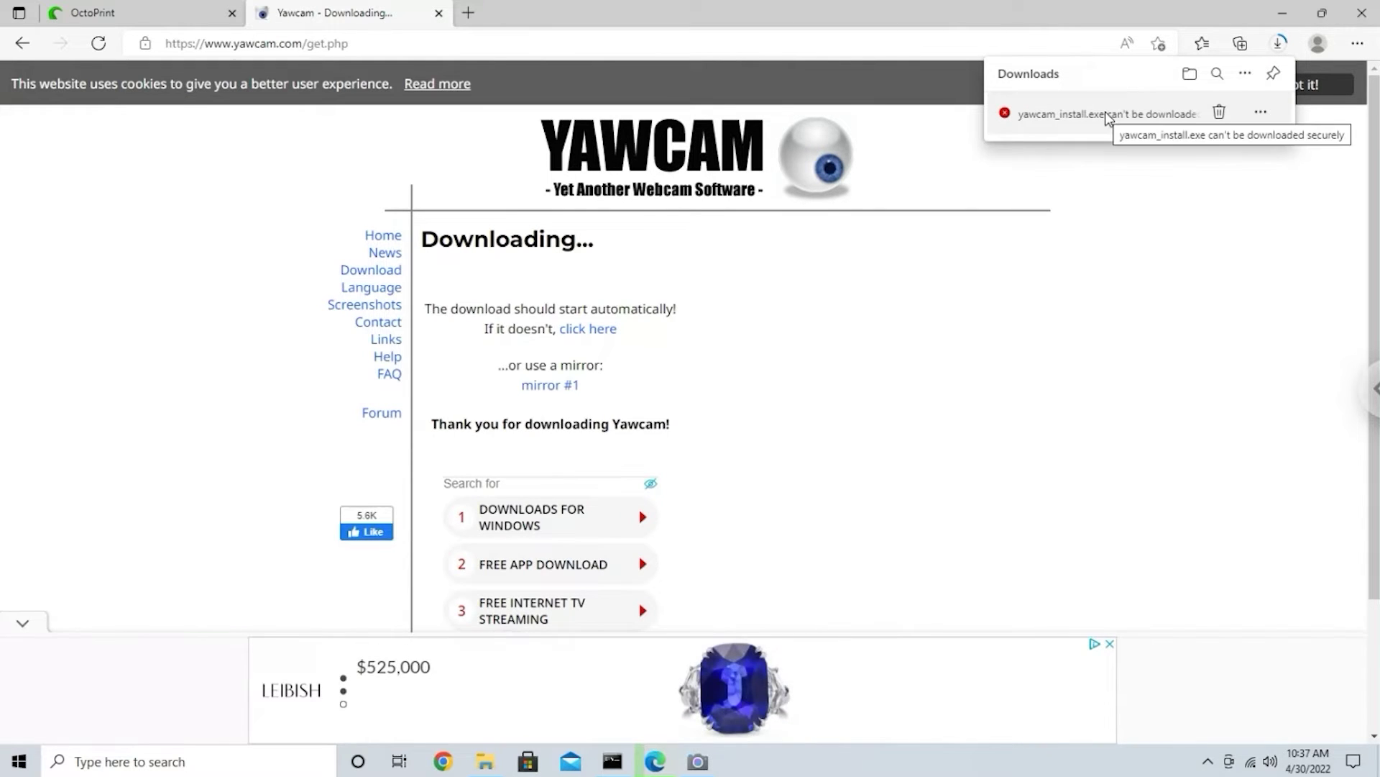
click(1264, 114)
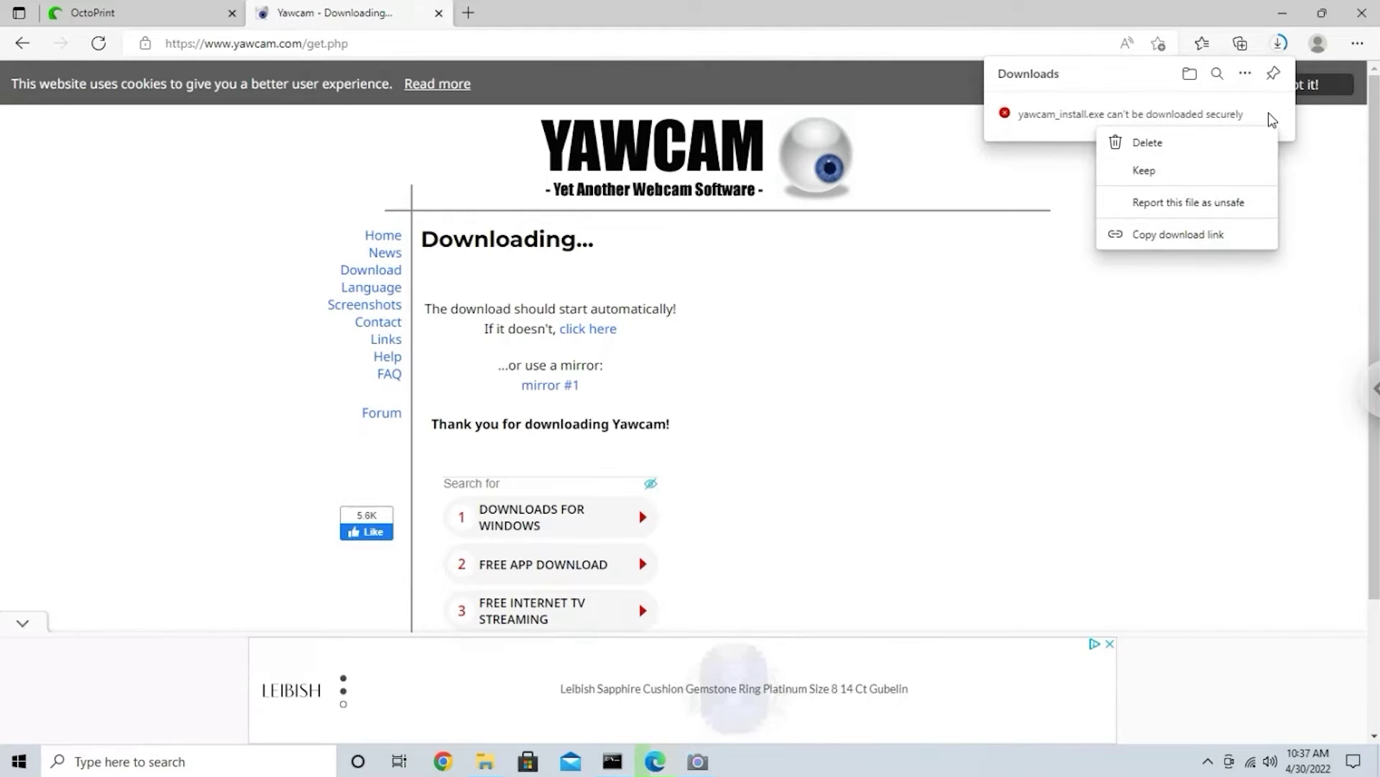
click(1160, 171)
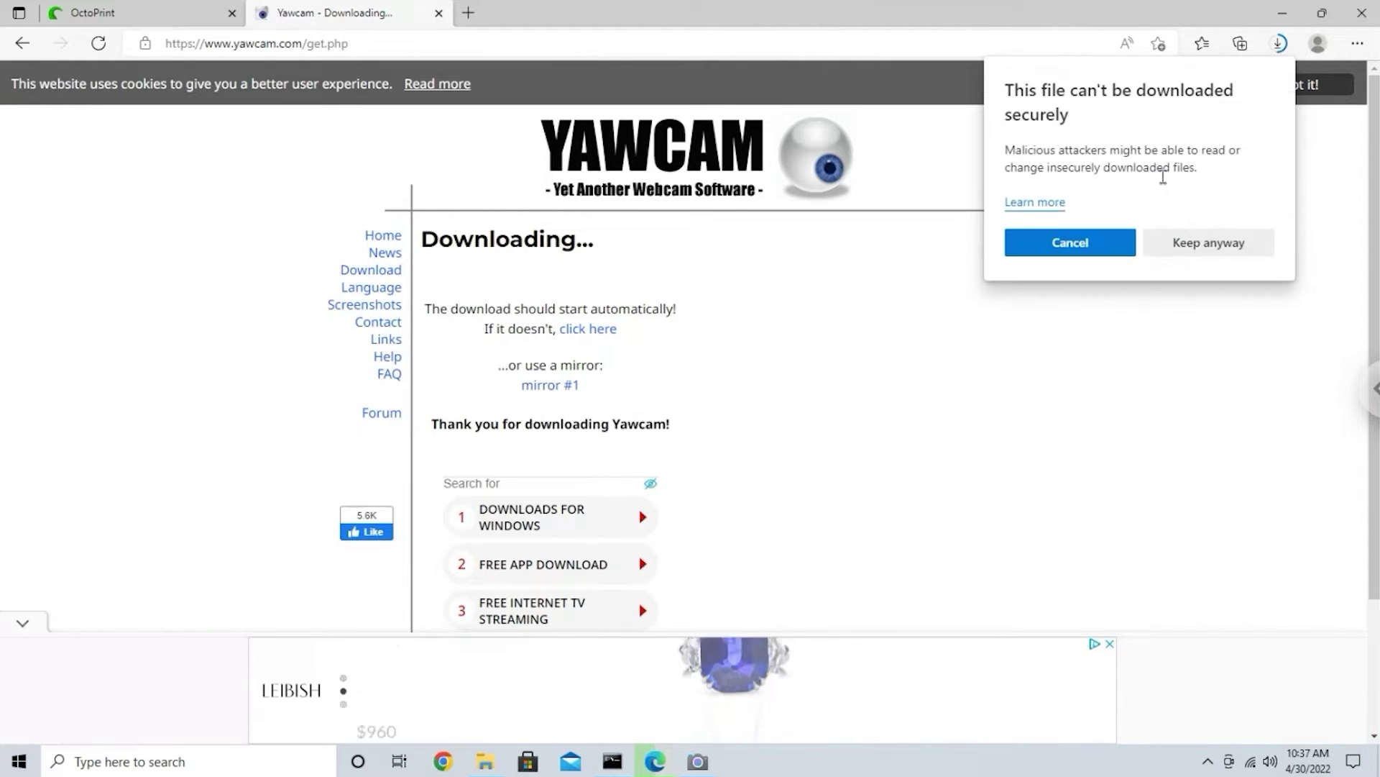
click(1196, 257)
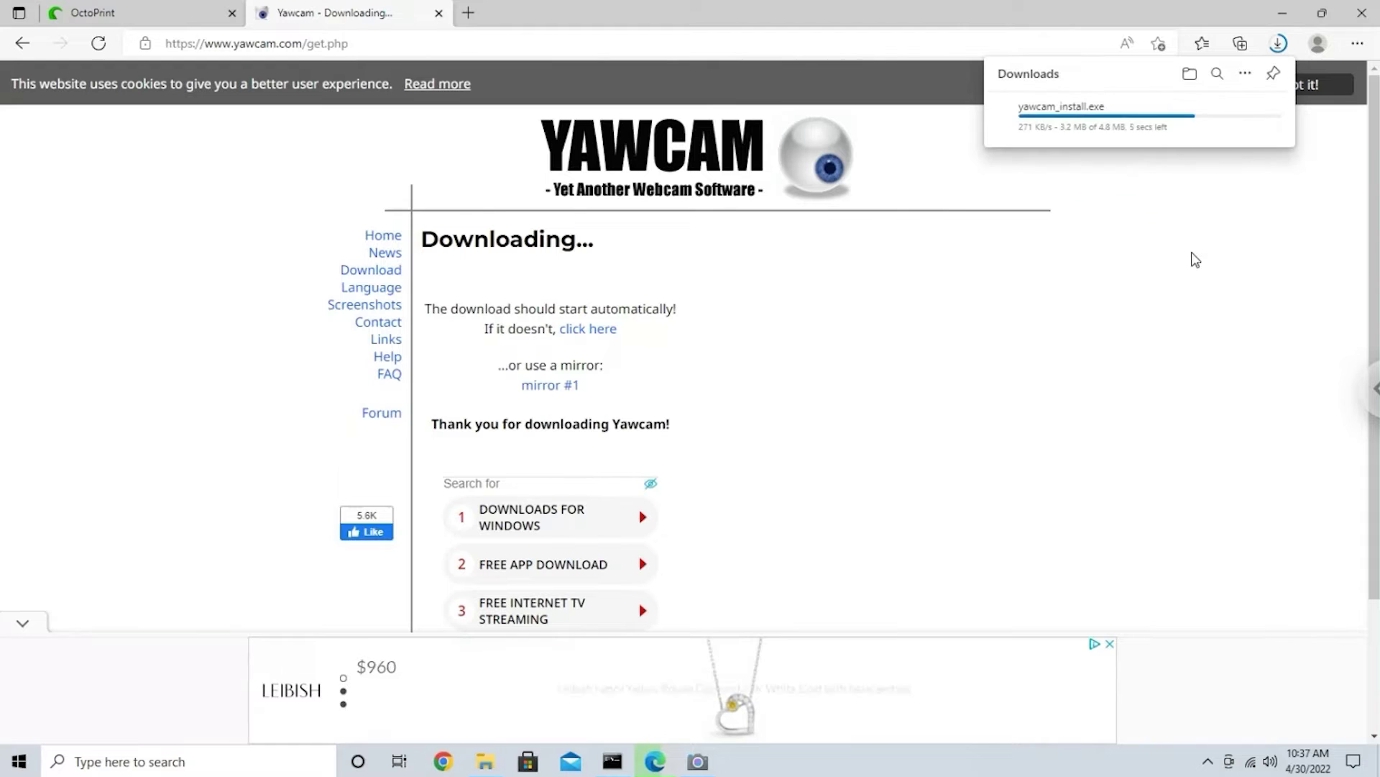
Step: Run the Yawcam installer, approve UAC, and open the Java for Windows download page it requires
click(729, 436)
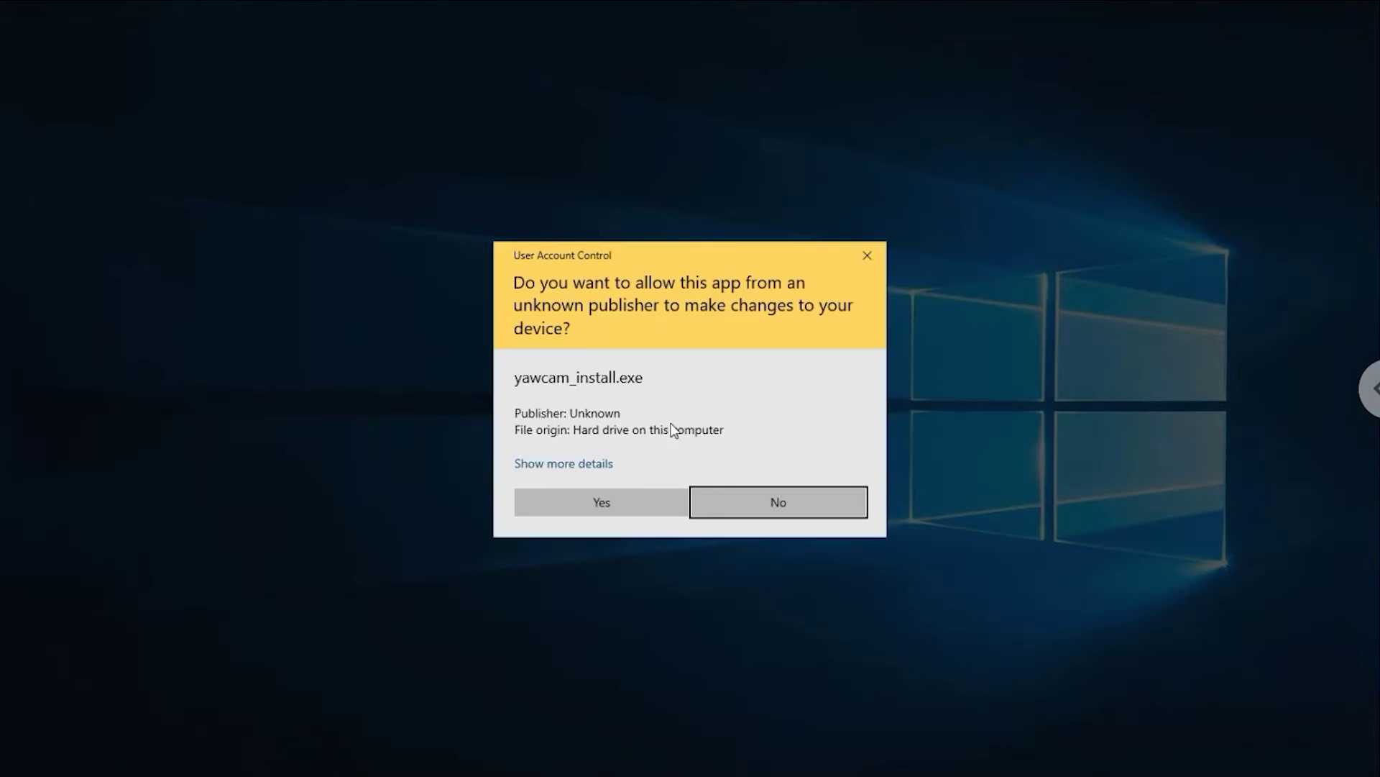
click(617, 502)
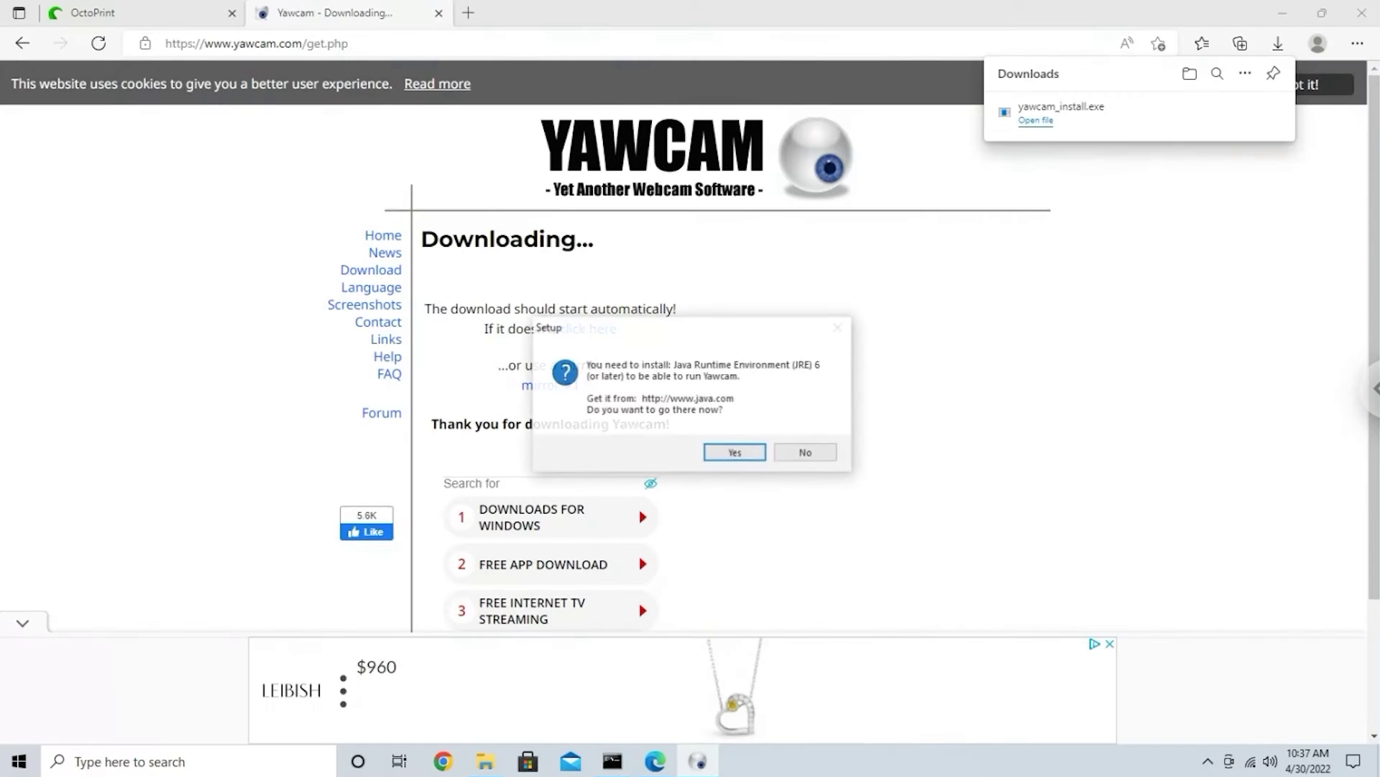
click(719, 457)
click(586, 385)
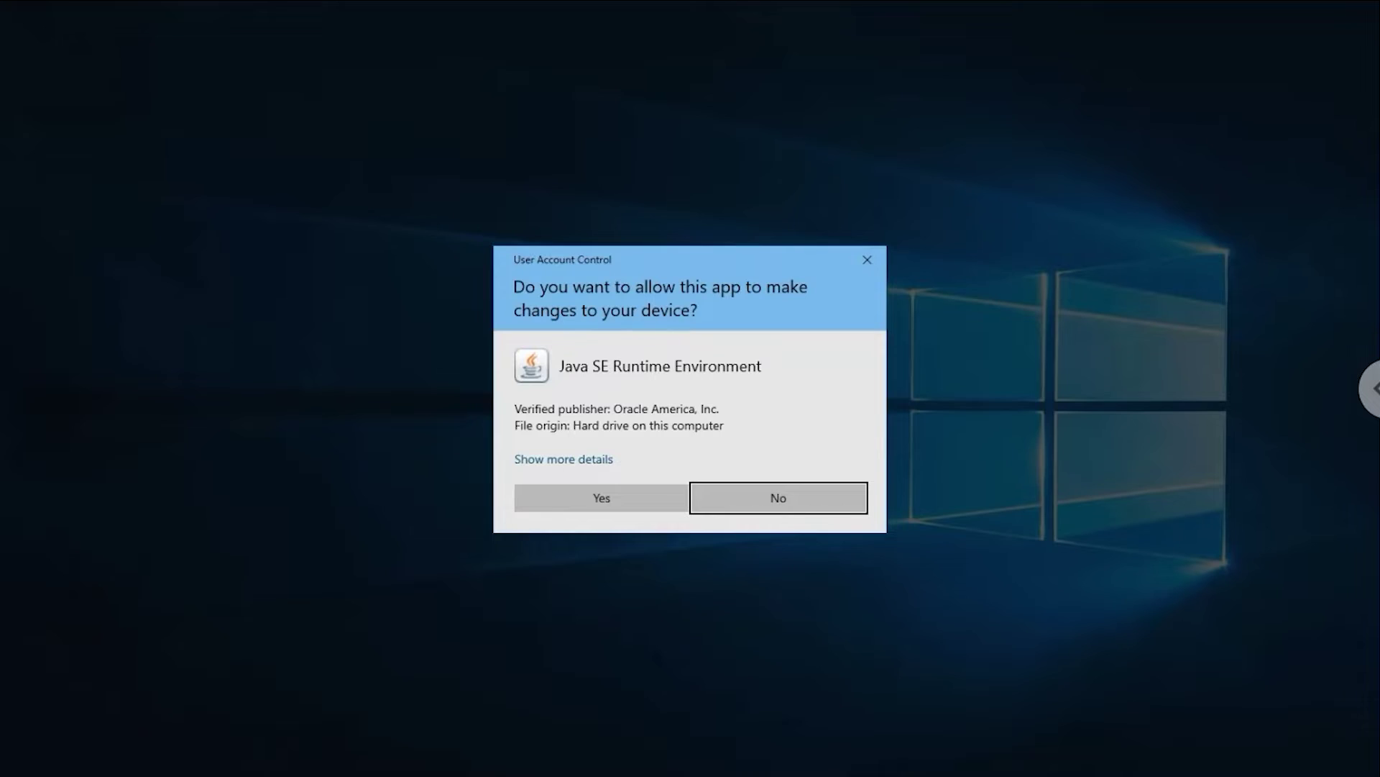
Step: Approve UAC, install the Java Runtime Environment, and close Java Setup once it succeeds
click(627, 496)
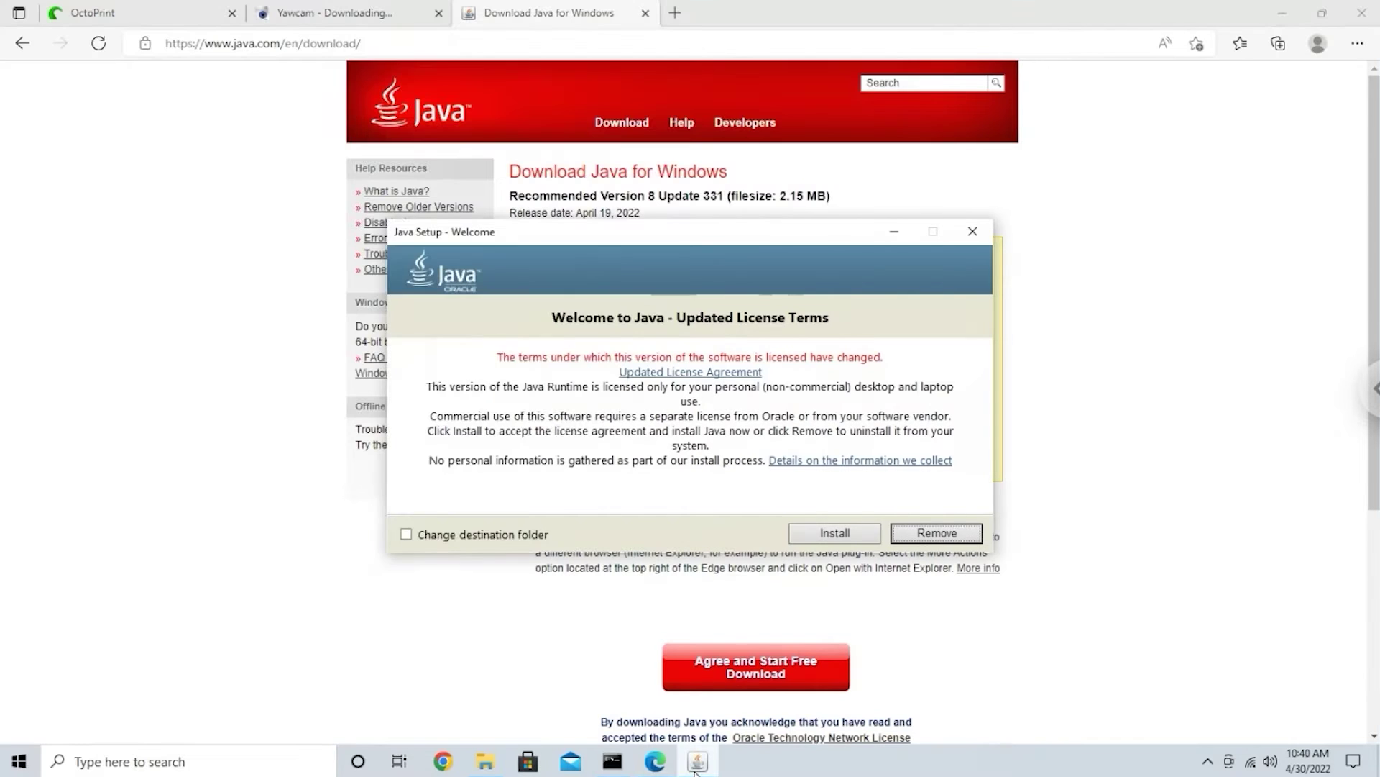
click(817, 528)
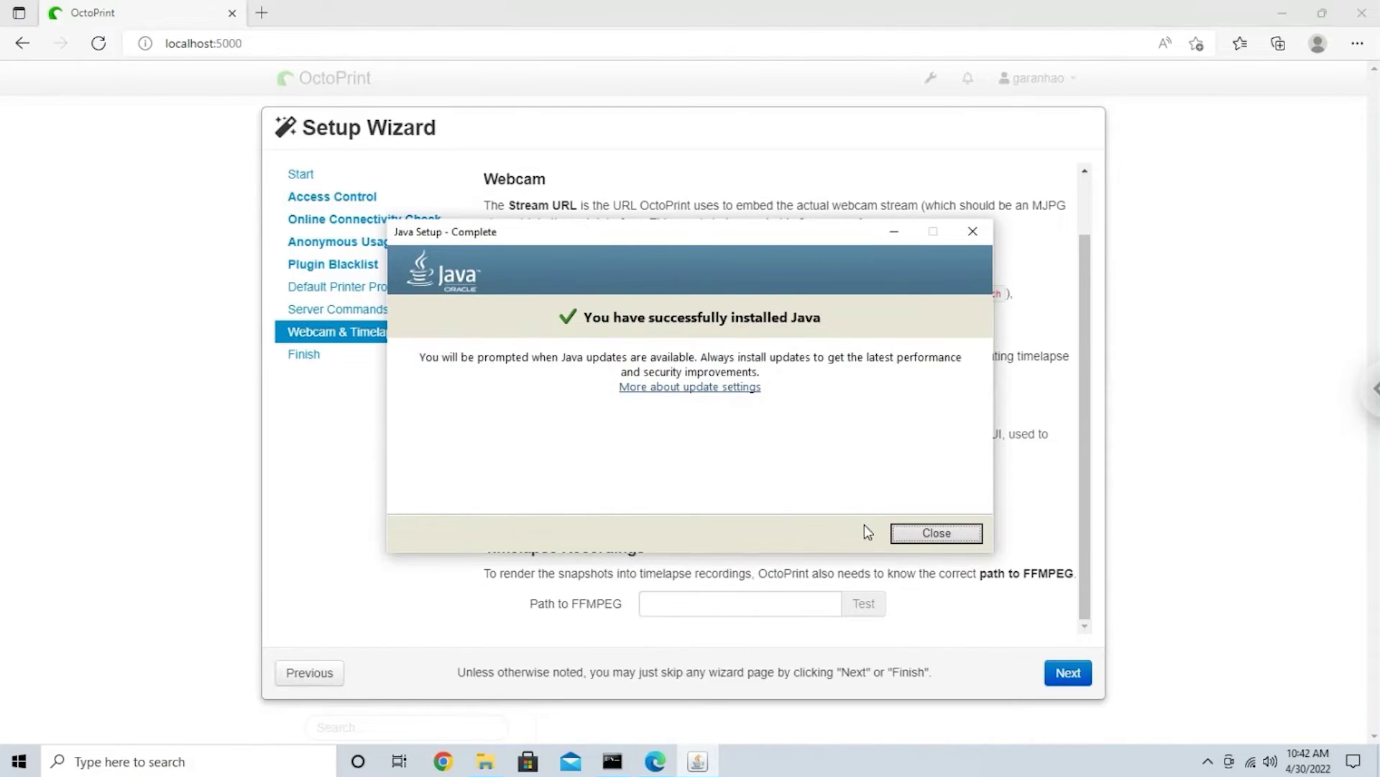
click(936, 532)
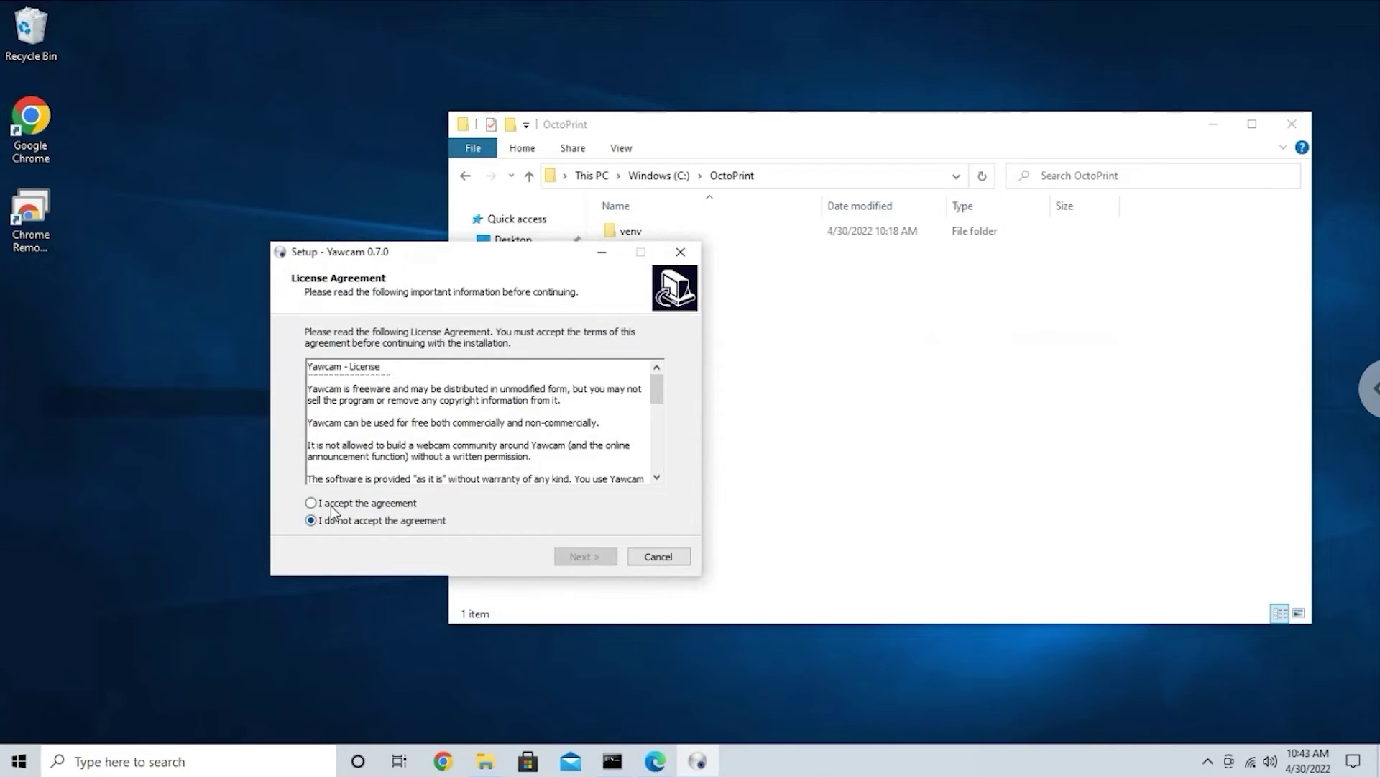
Step: Install Yawcam 0.7.0 to the default folders without a desktop icon, skipping the README and launching it
click(331, 506)
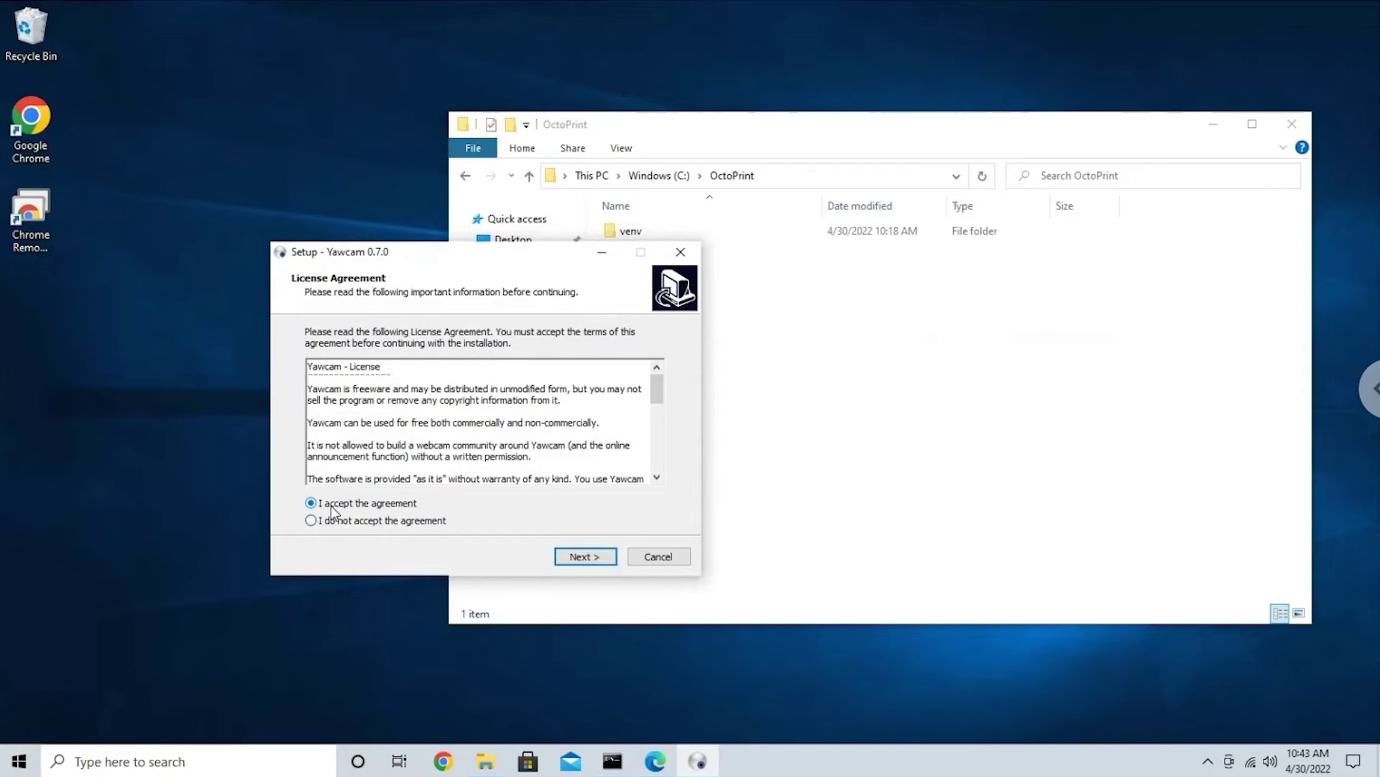
click(598, 554)
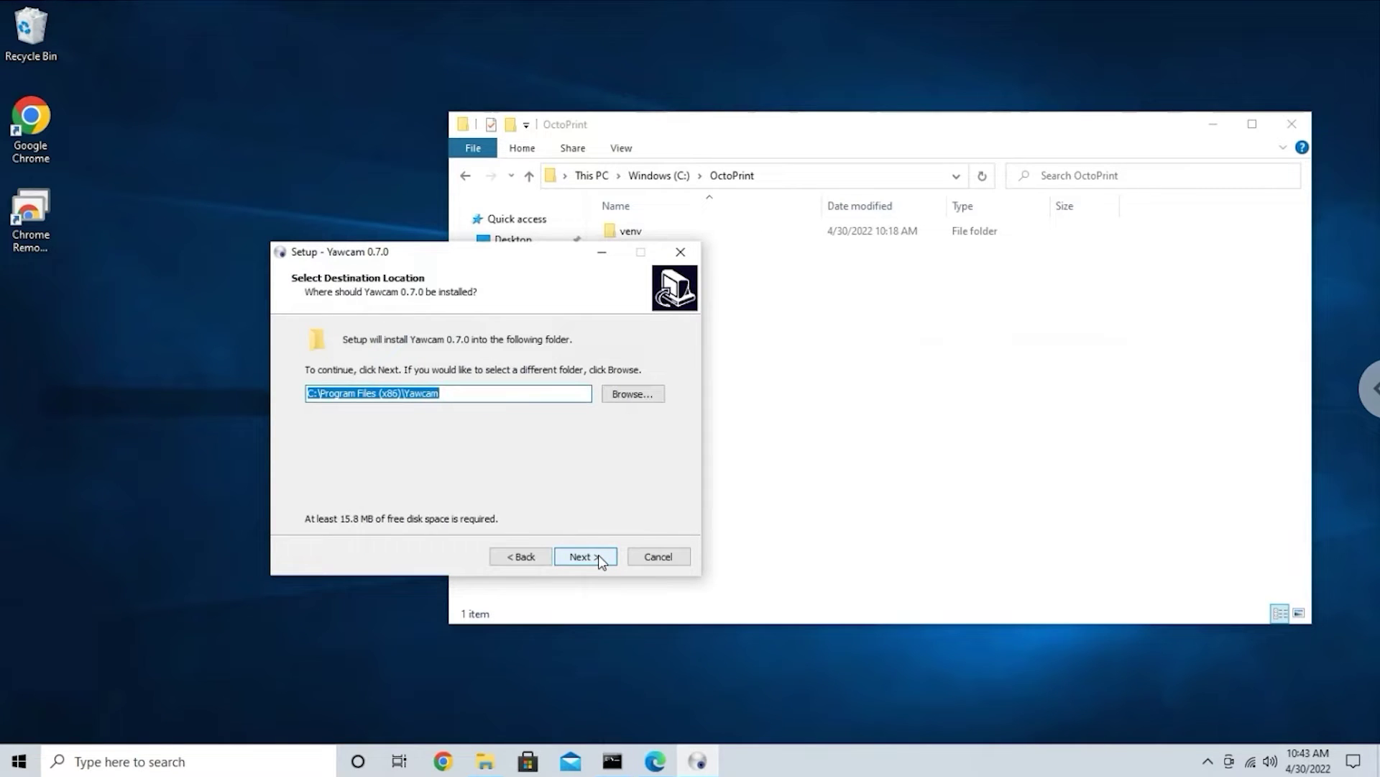
click(599, 555)
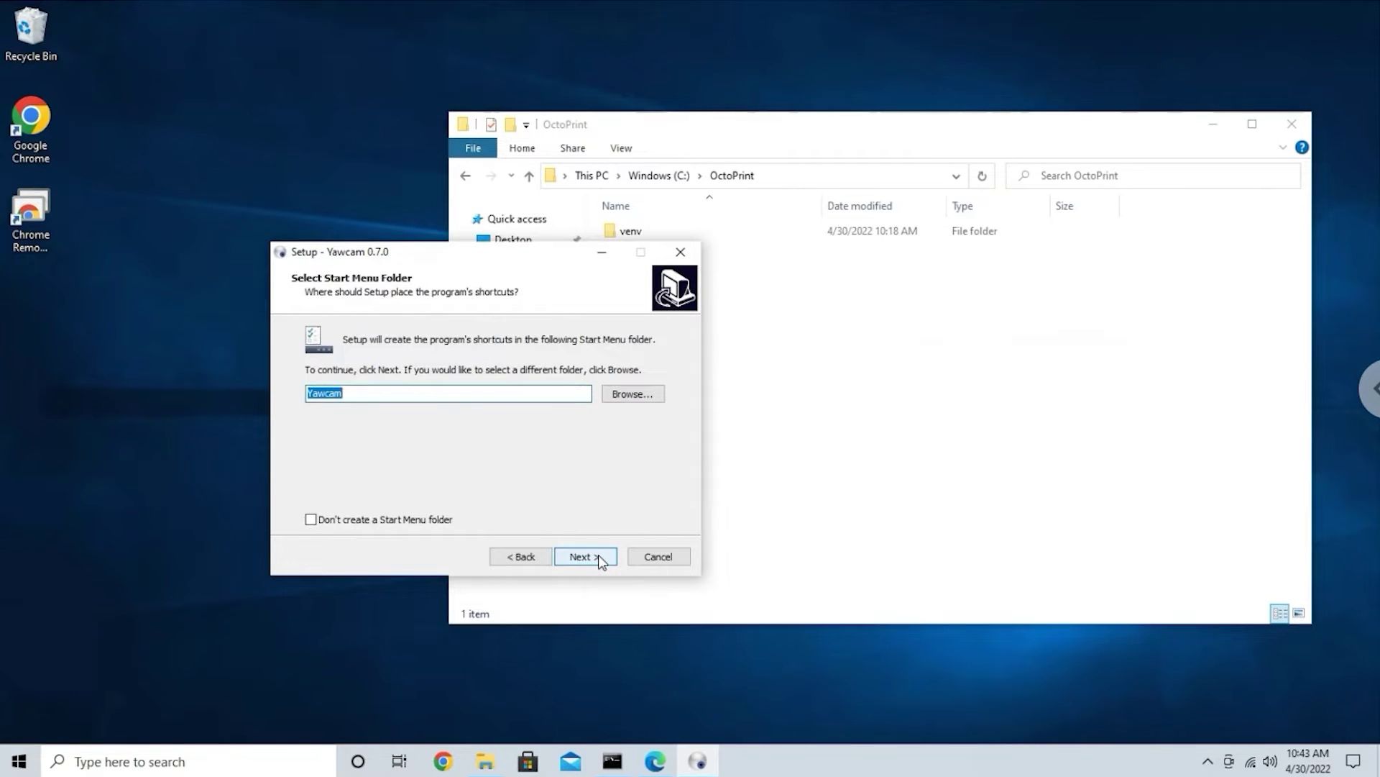
click(598, 554)
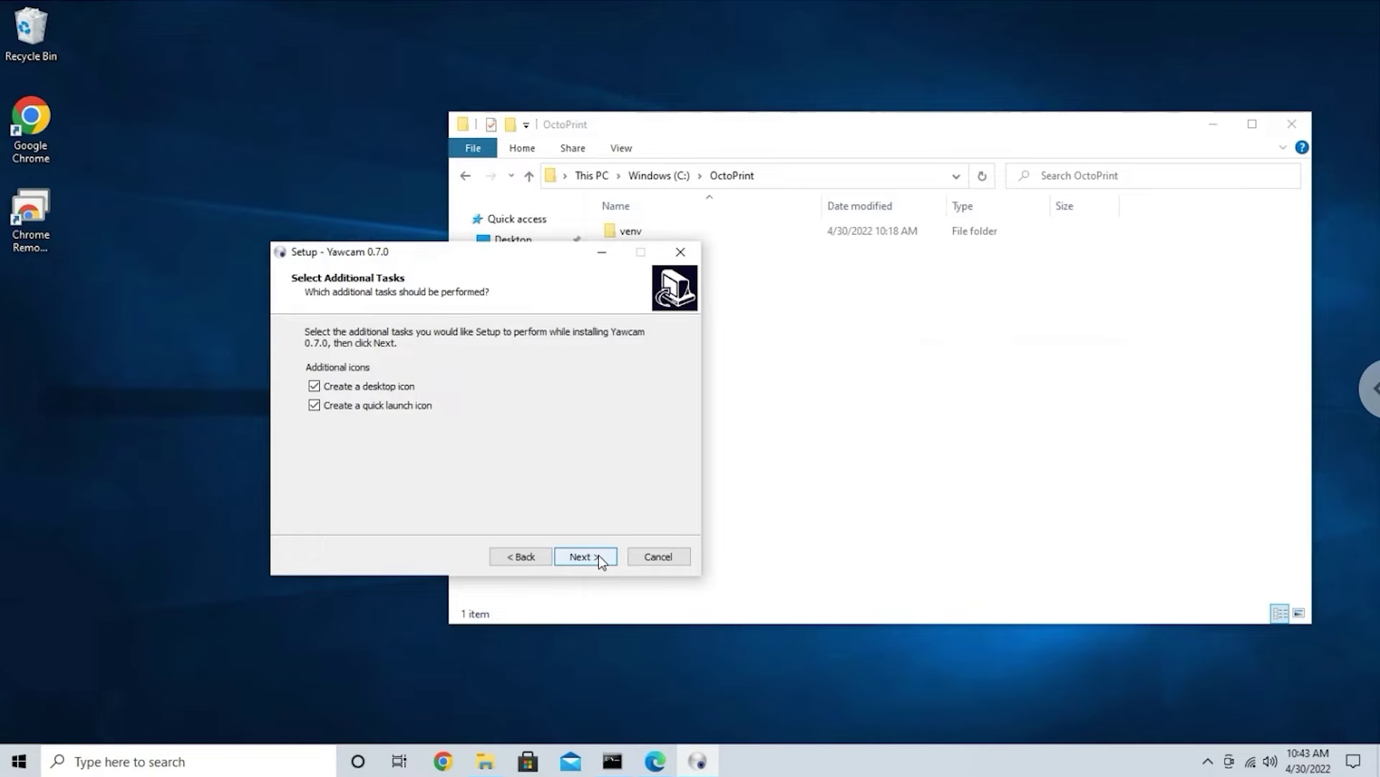
click(314, 386)
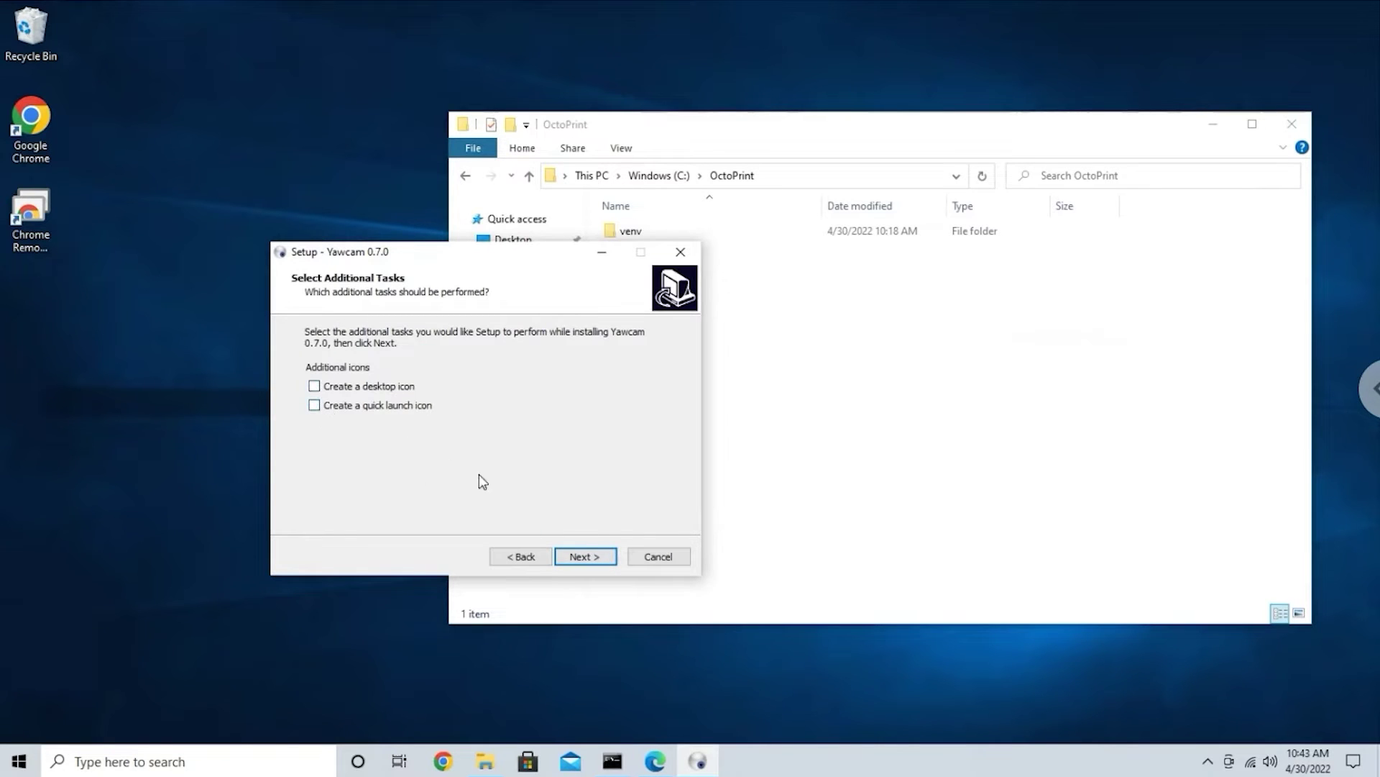
click(585, 560)
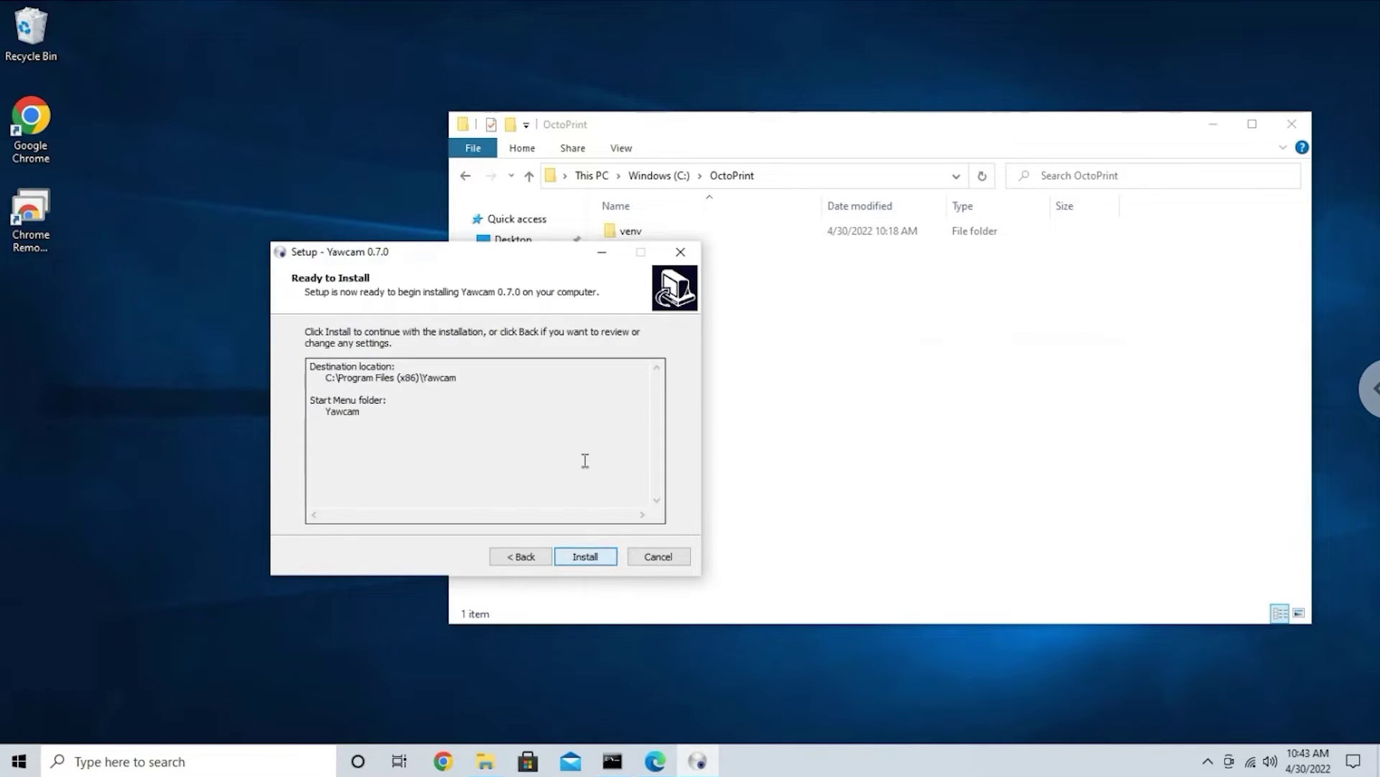
click(585, 559)
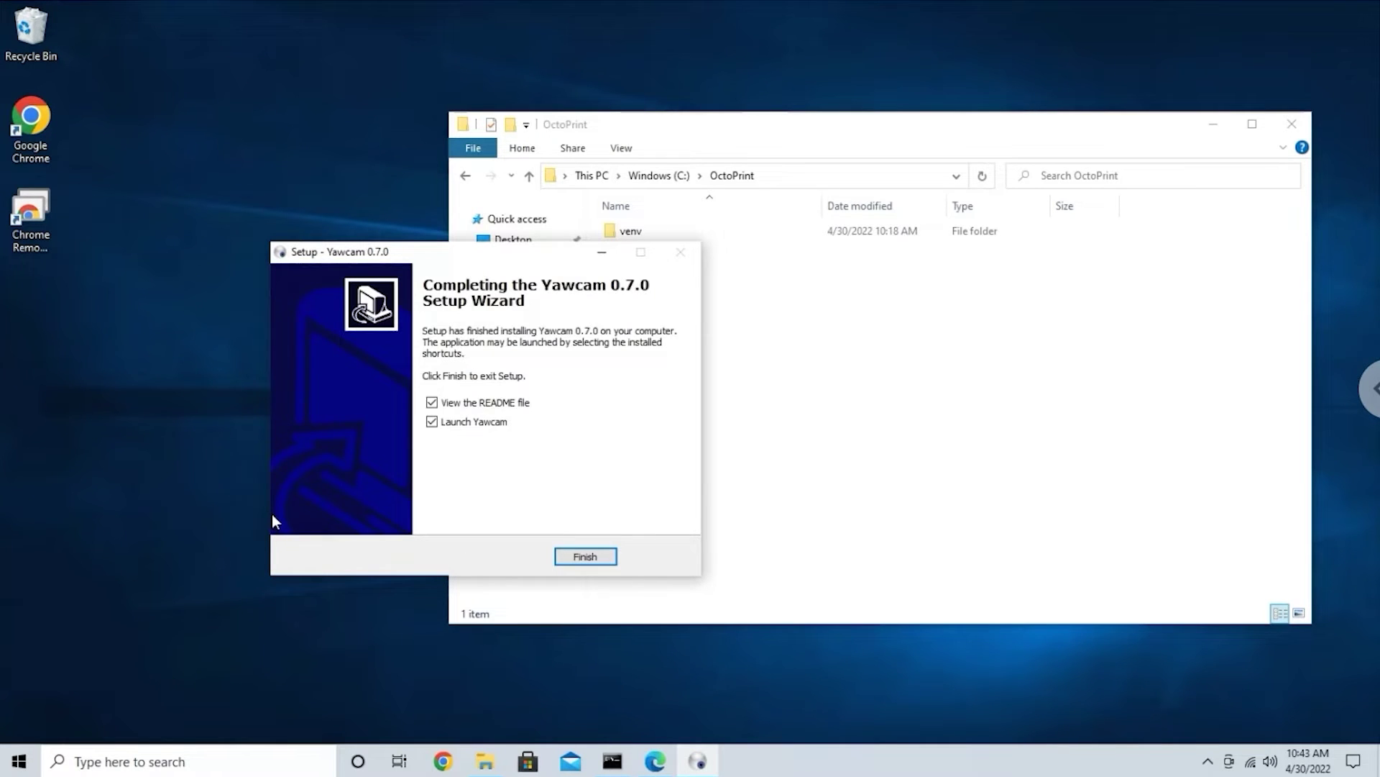
click(432, 402)
click(581, 558)
click(1209, 763)
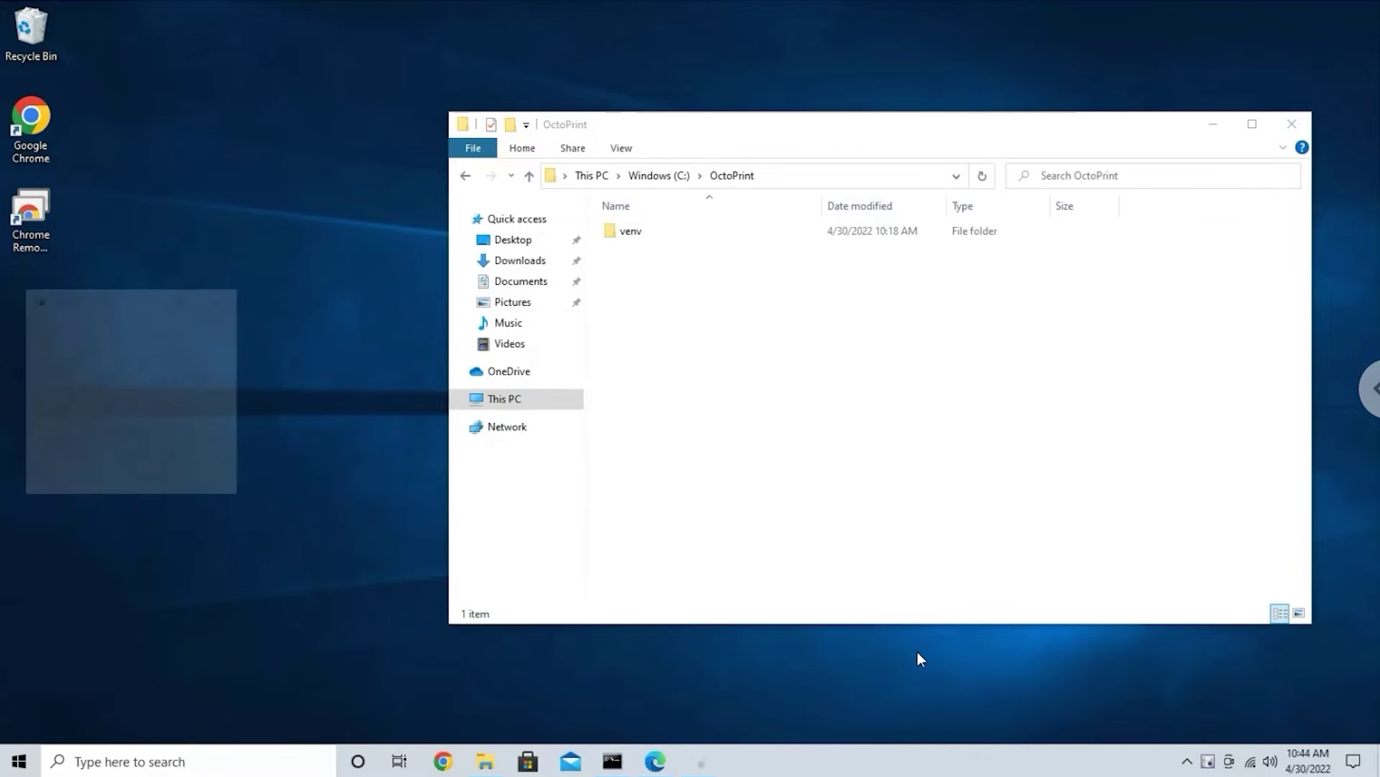
Step: Set Yawcam's video device to Microsoft Camera Front
click(35, 320)
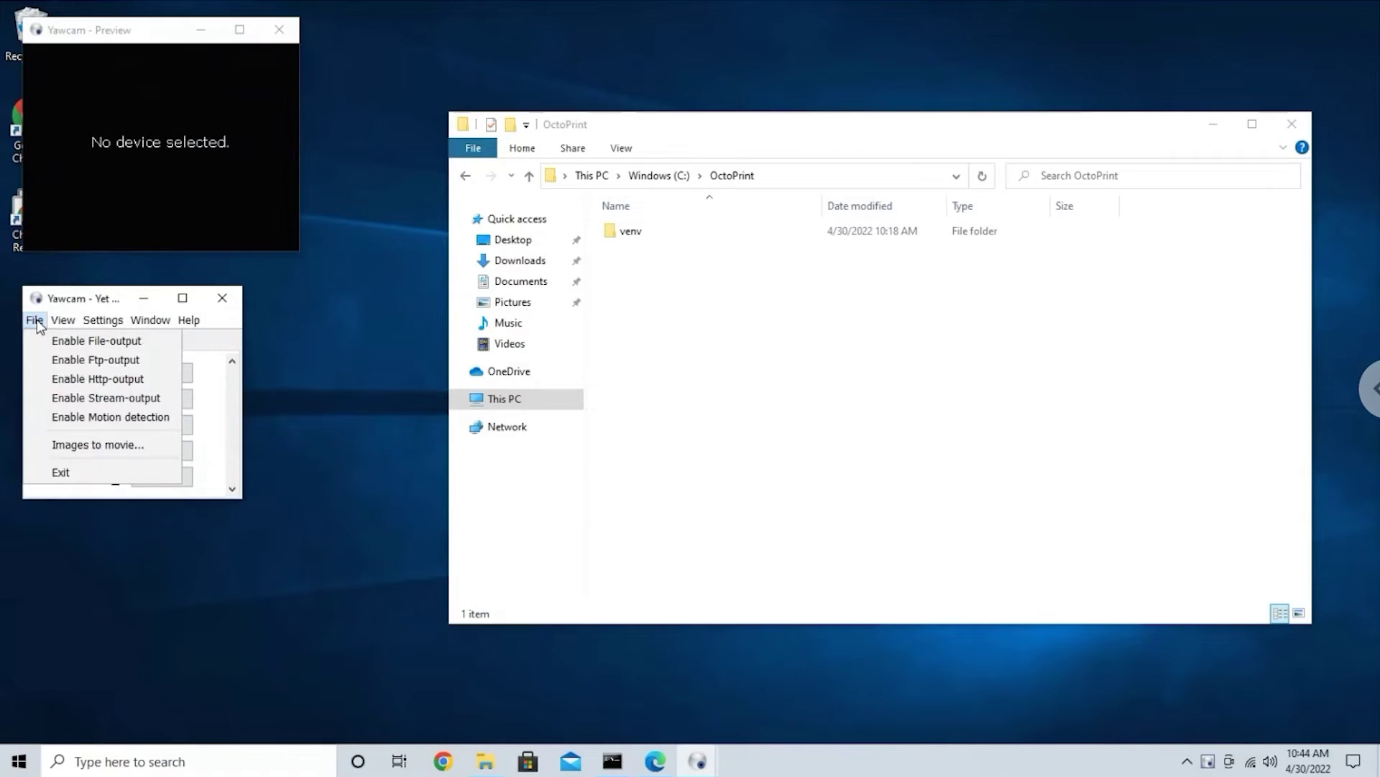
mouse_move(68, 328)
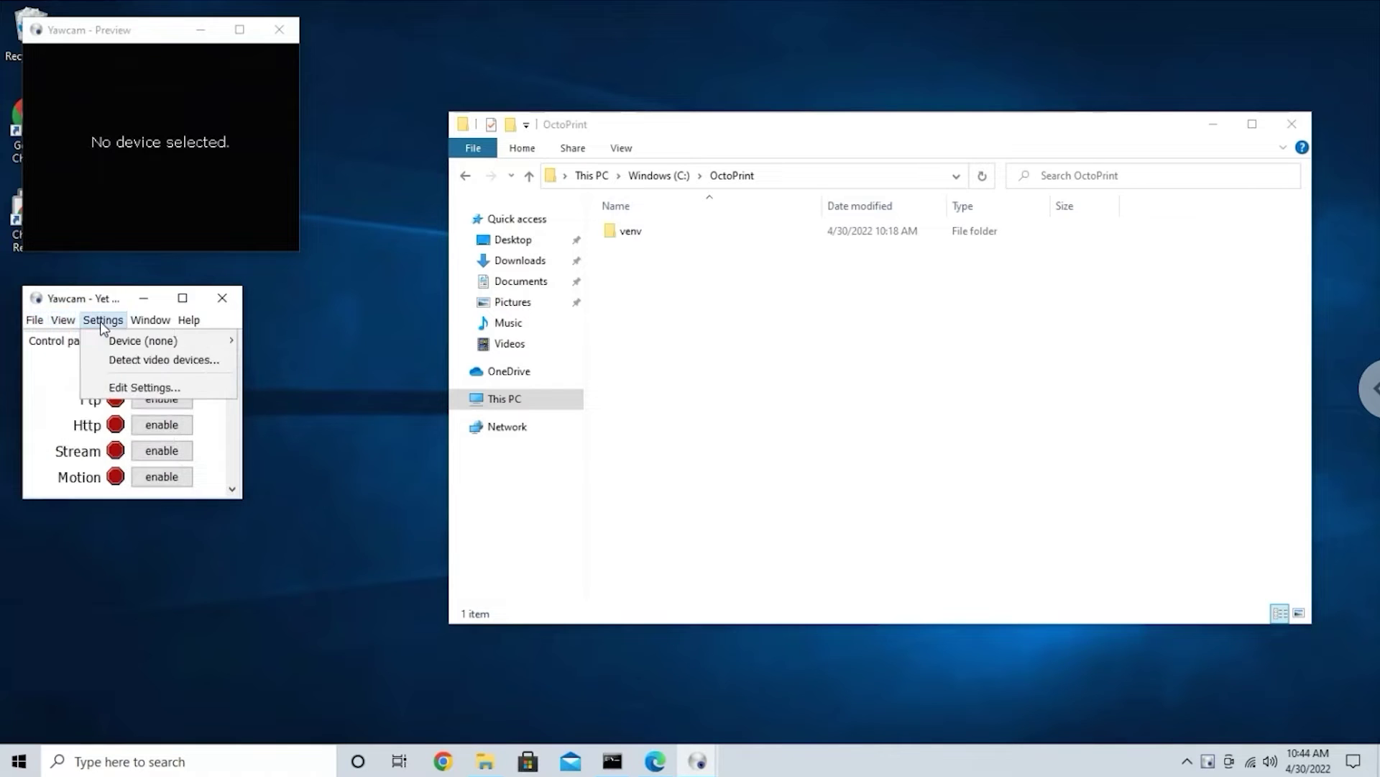
mouse_move(143, 345)
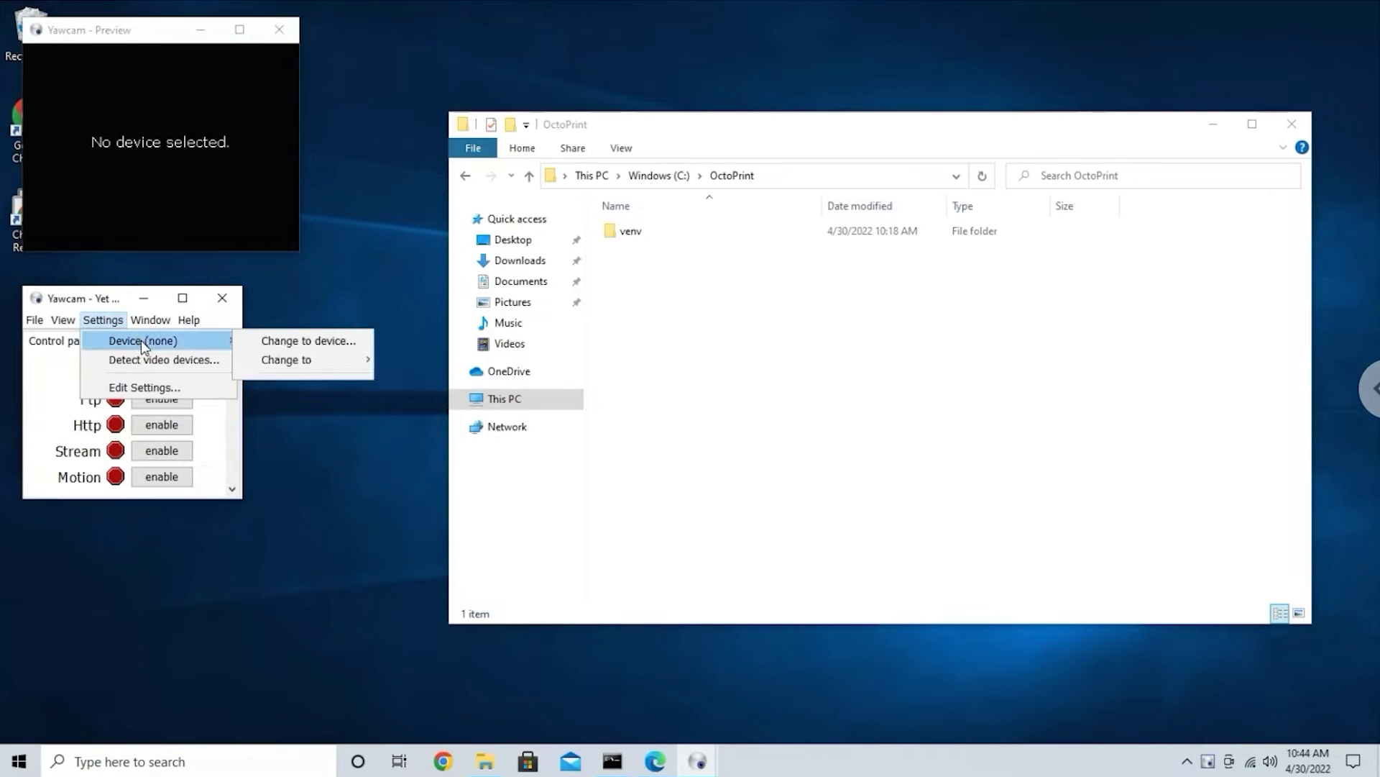
mouse_move(313, 363)
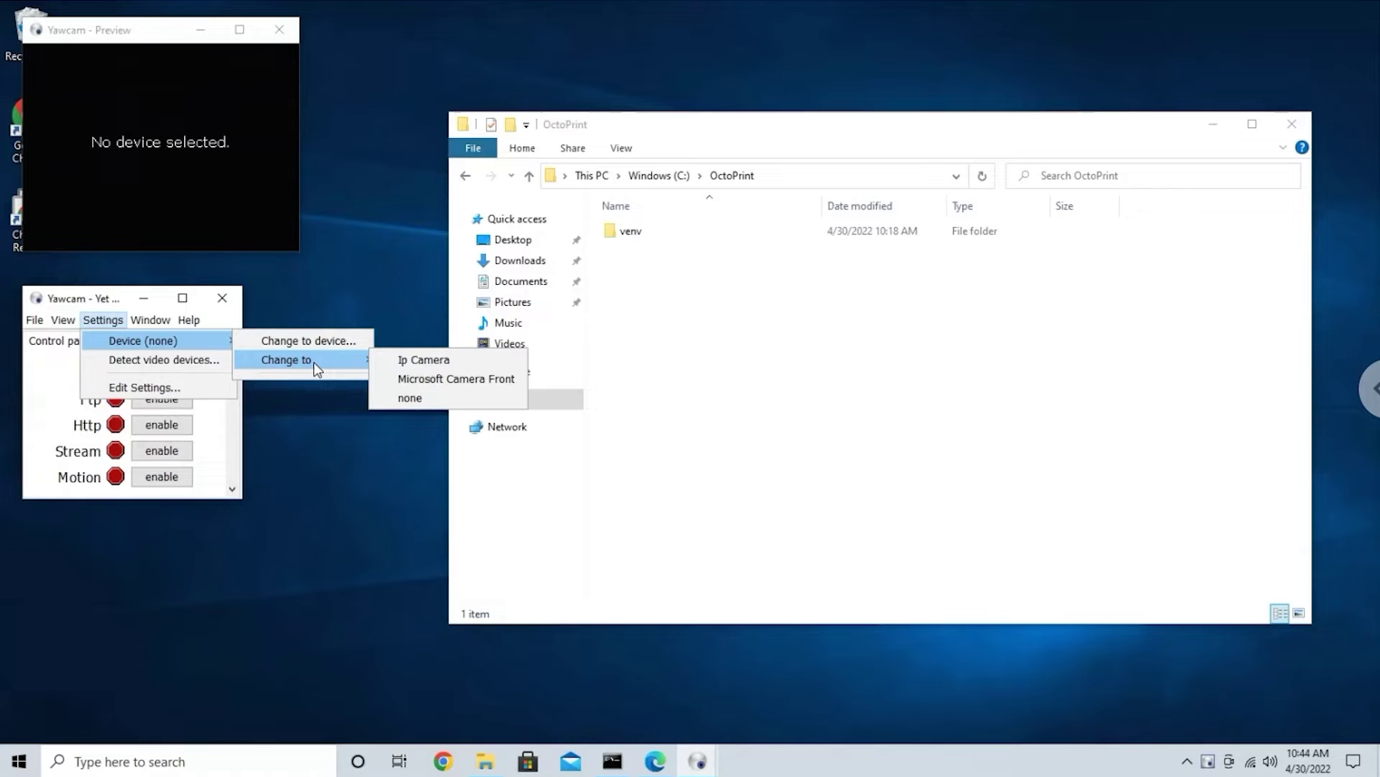
click(437, 380)
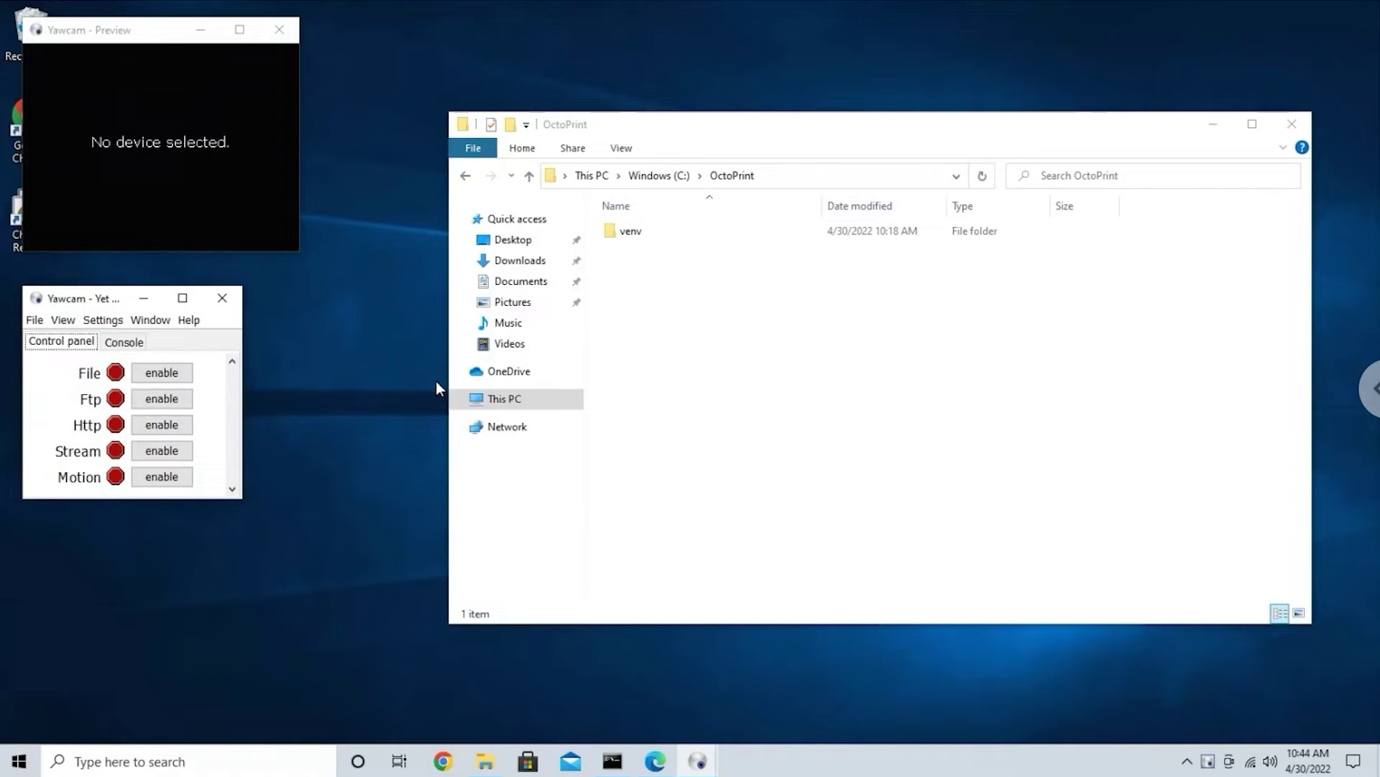
Step: Enable Http and Stream output, allowing the camera server through the firewall on private networks
click(169, 427)
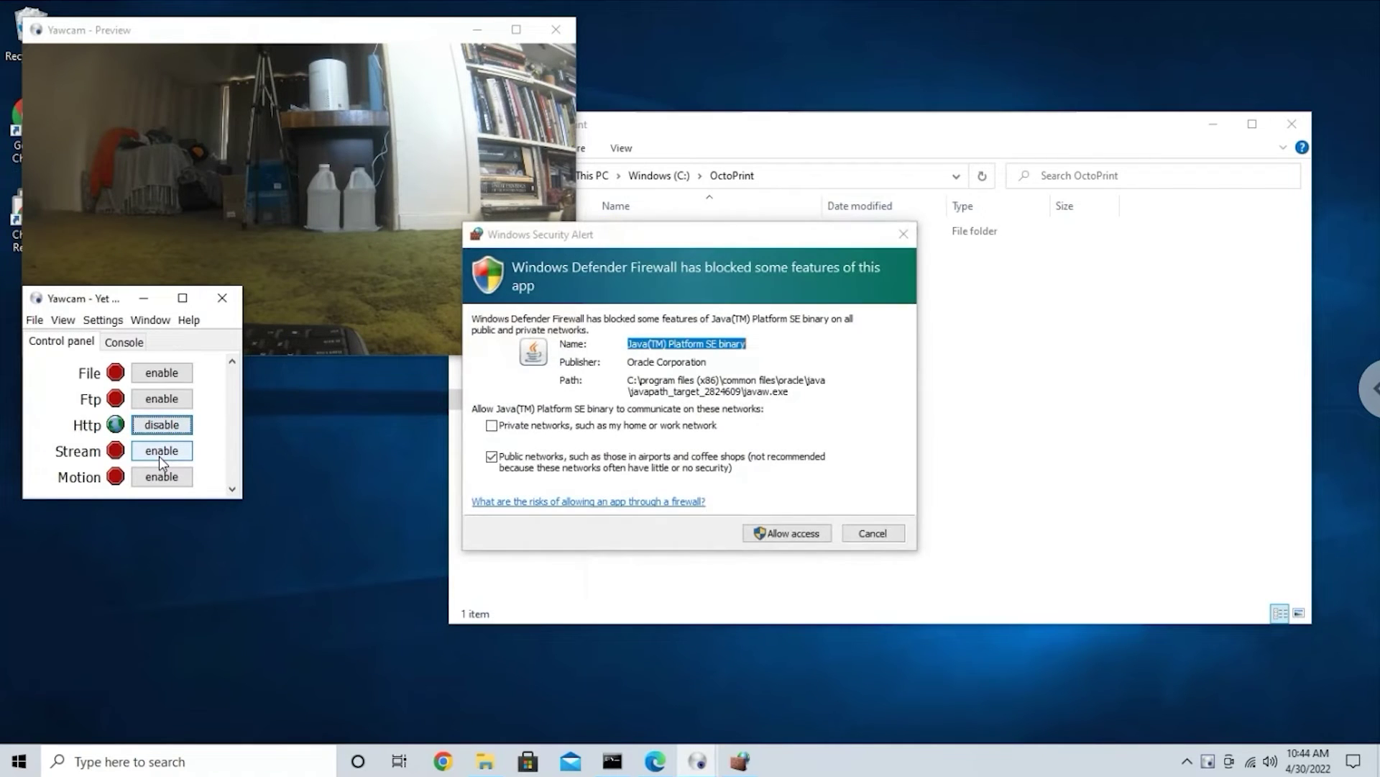
click(492, 425)
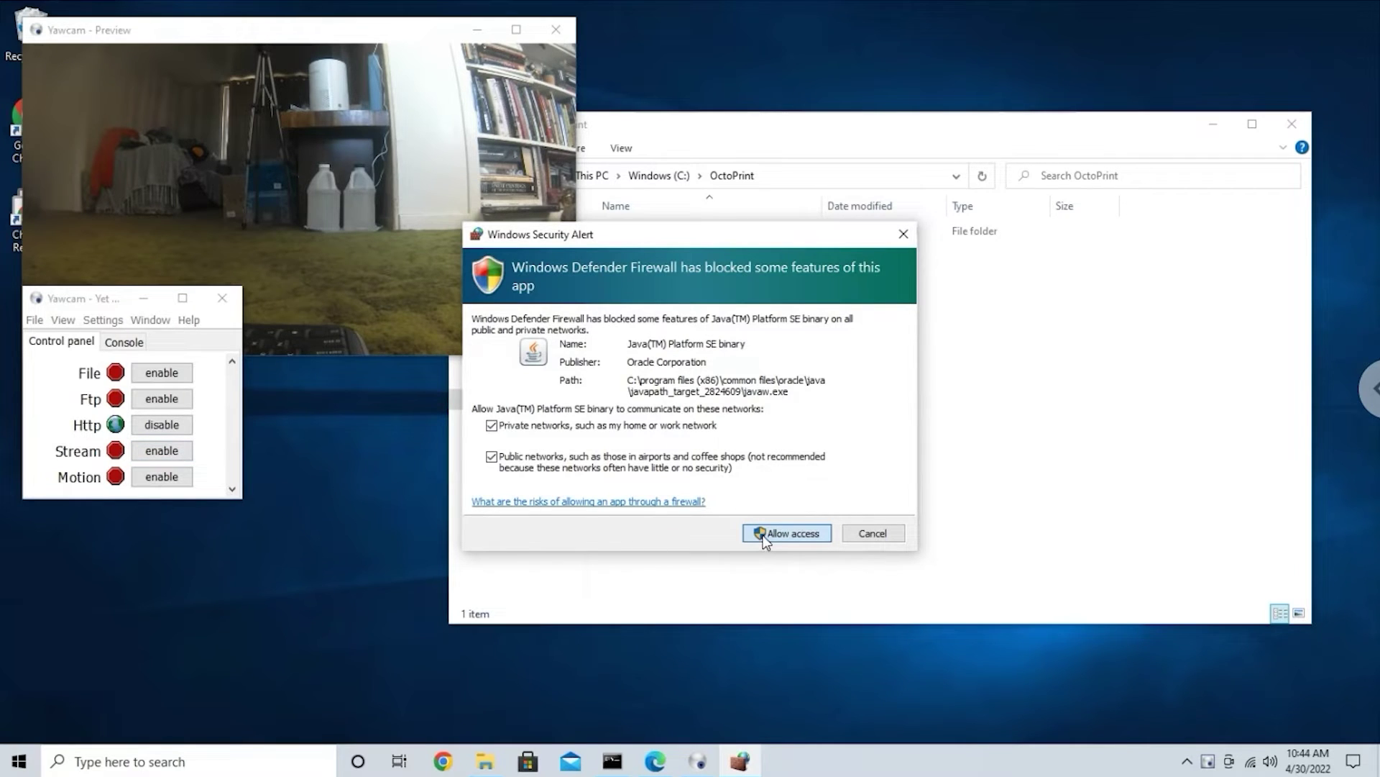
key(Return)
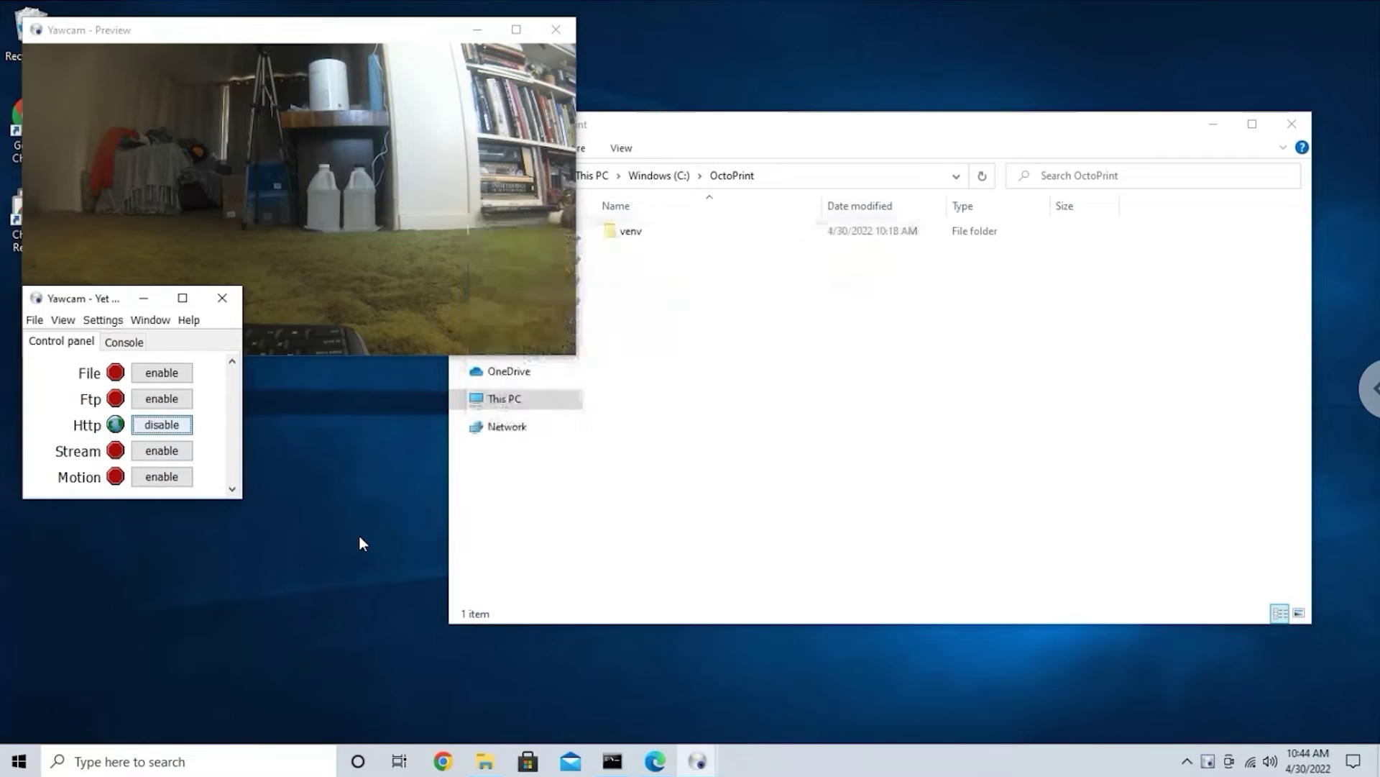
click(162, 451)
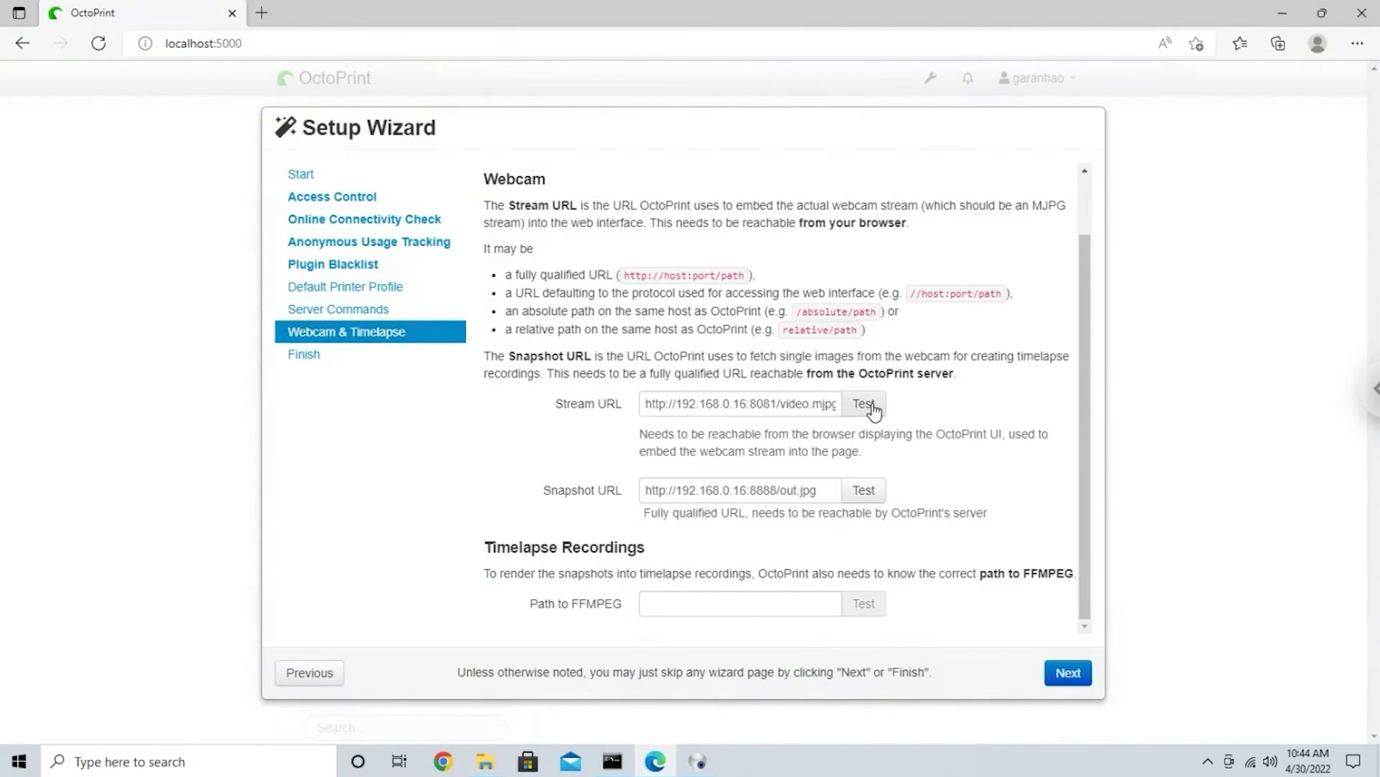
click(871, 404)
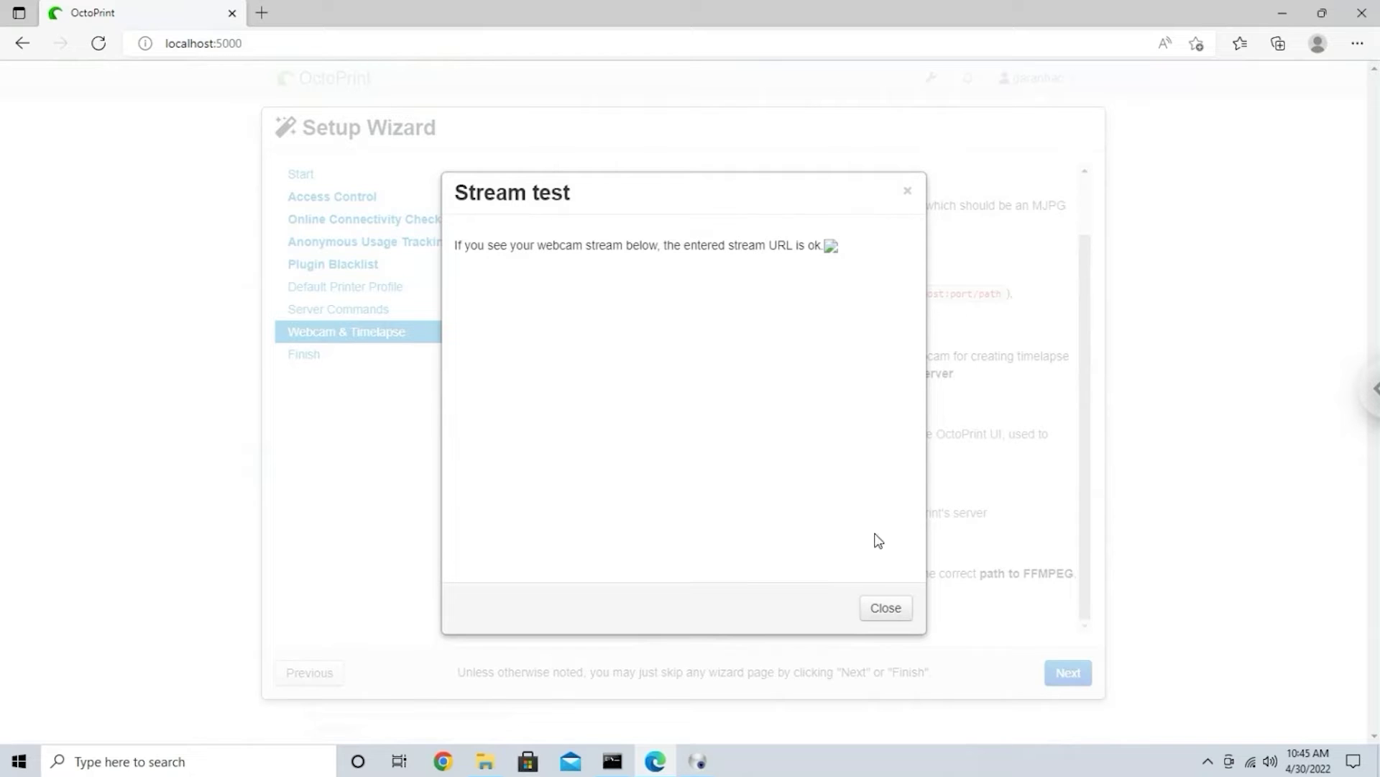
Step: Test OctoPrint's stream and snapshot URLs, confirming the snapshot shows a picture
click(888, 611)
click(875, 494)
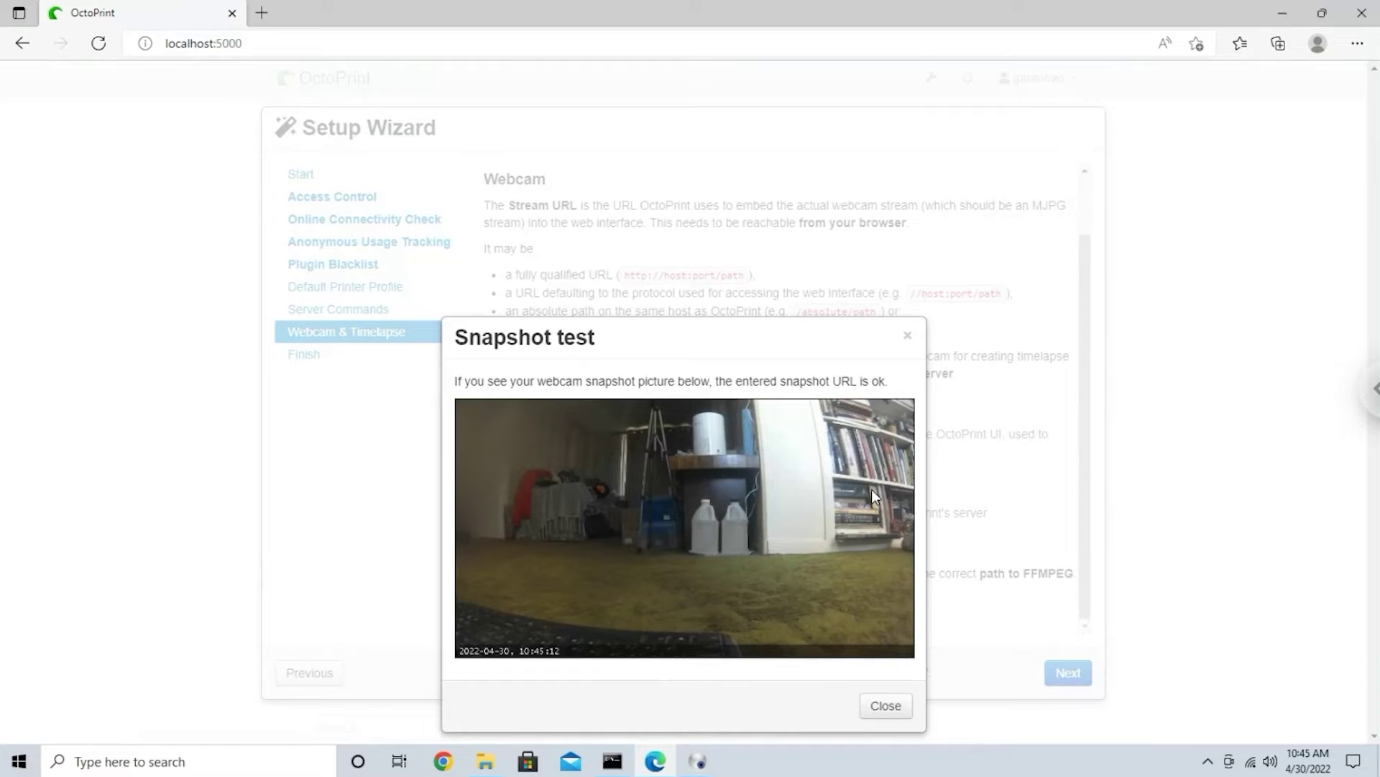
click(873, 712)
Step: Change Yawcam's Stream output type from JavaScript to MJPEG and save the settings
click(696, 761)
click(103, 319)
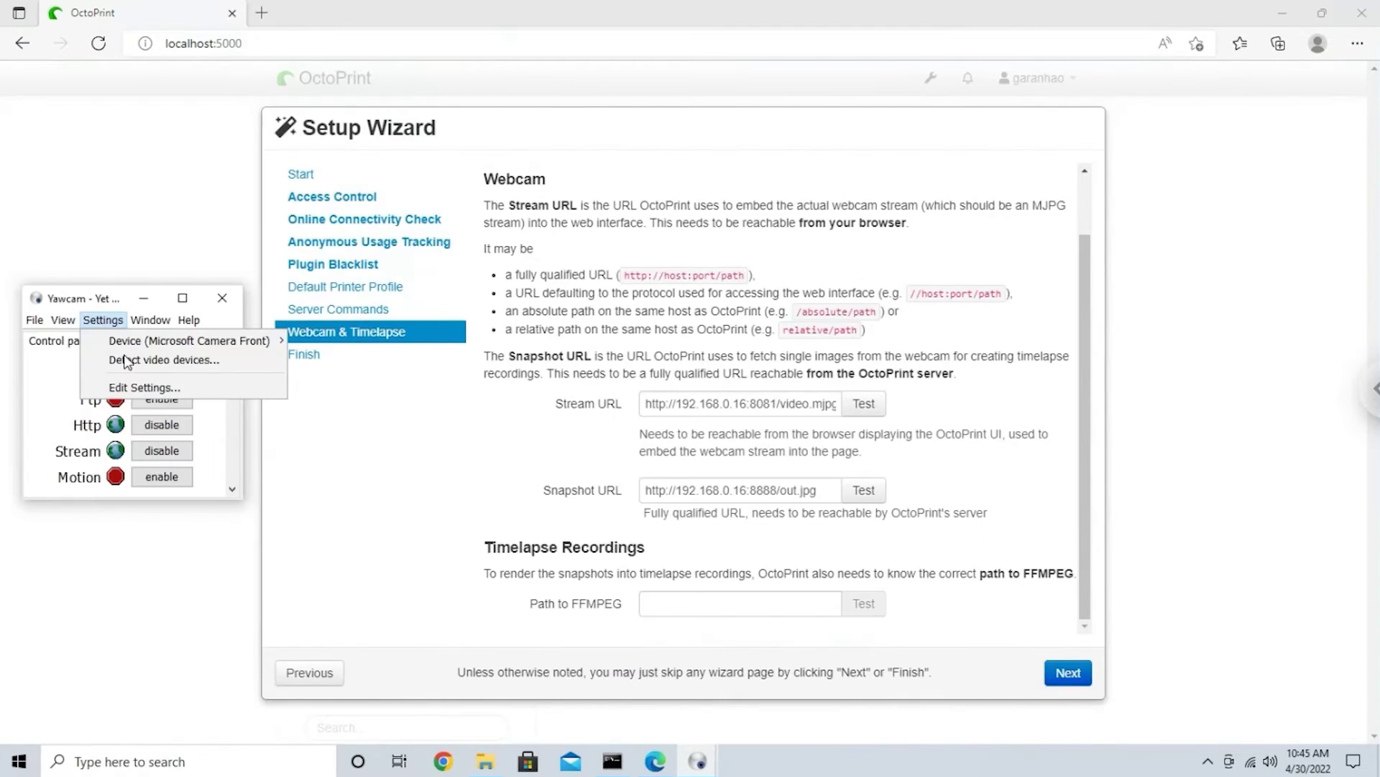
click(153, 388)
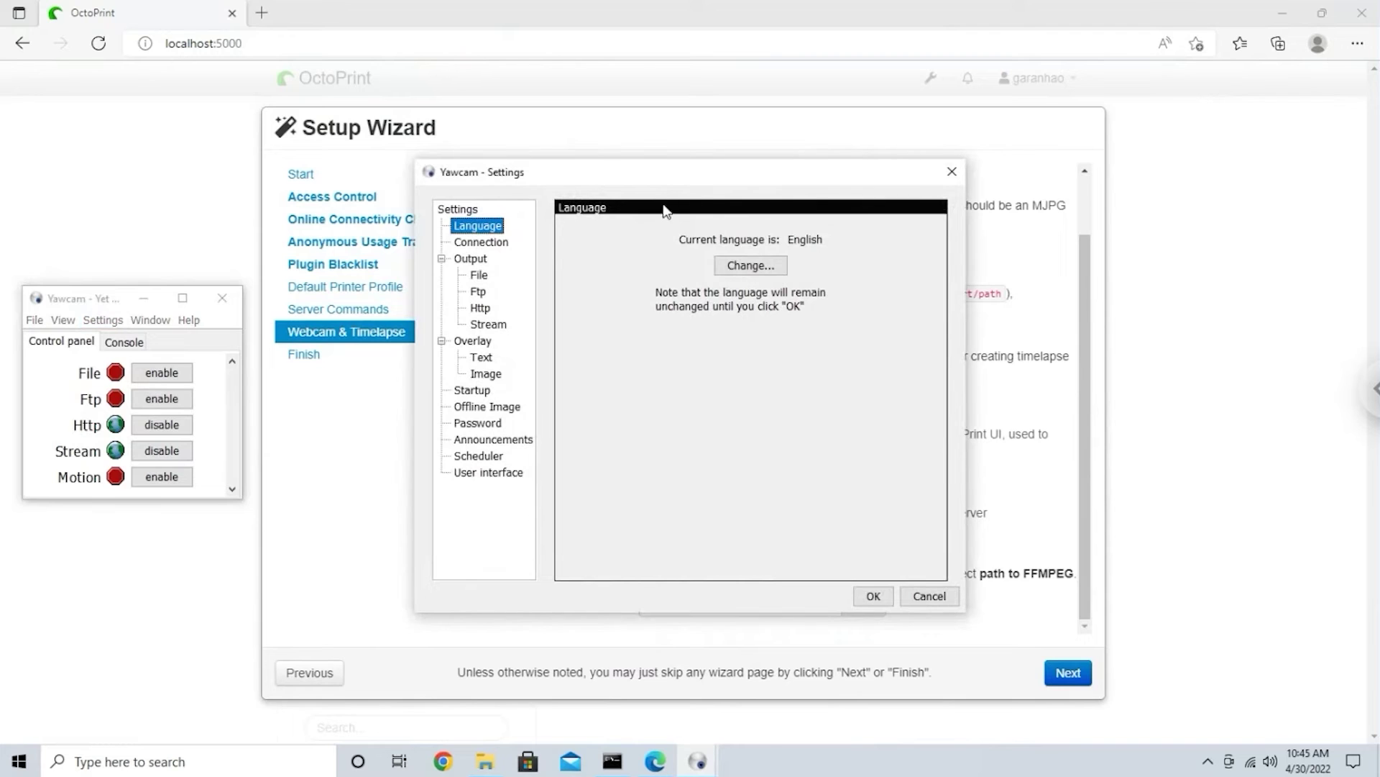
drag(659, 177, 318, 237)
click(146, 386)
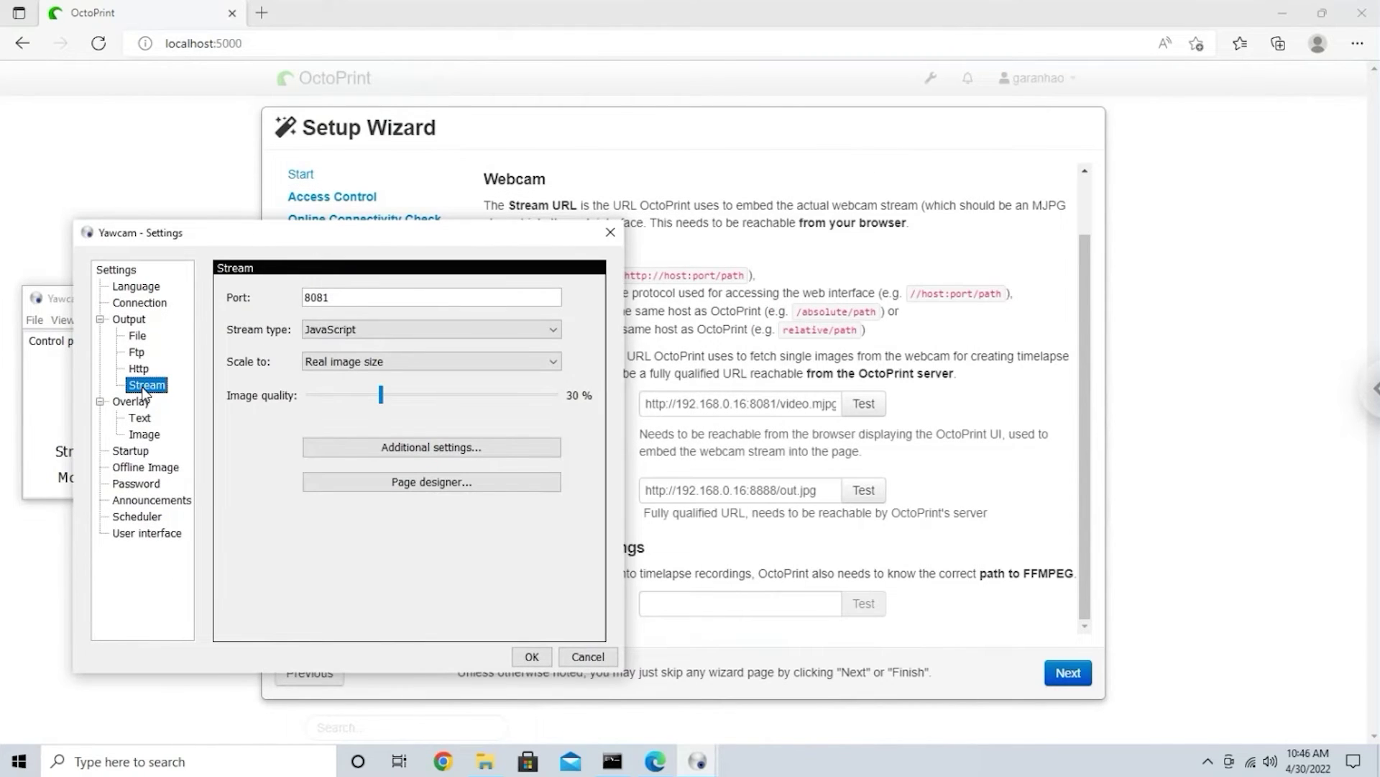
click(548, 330)
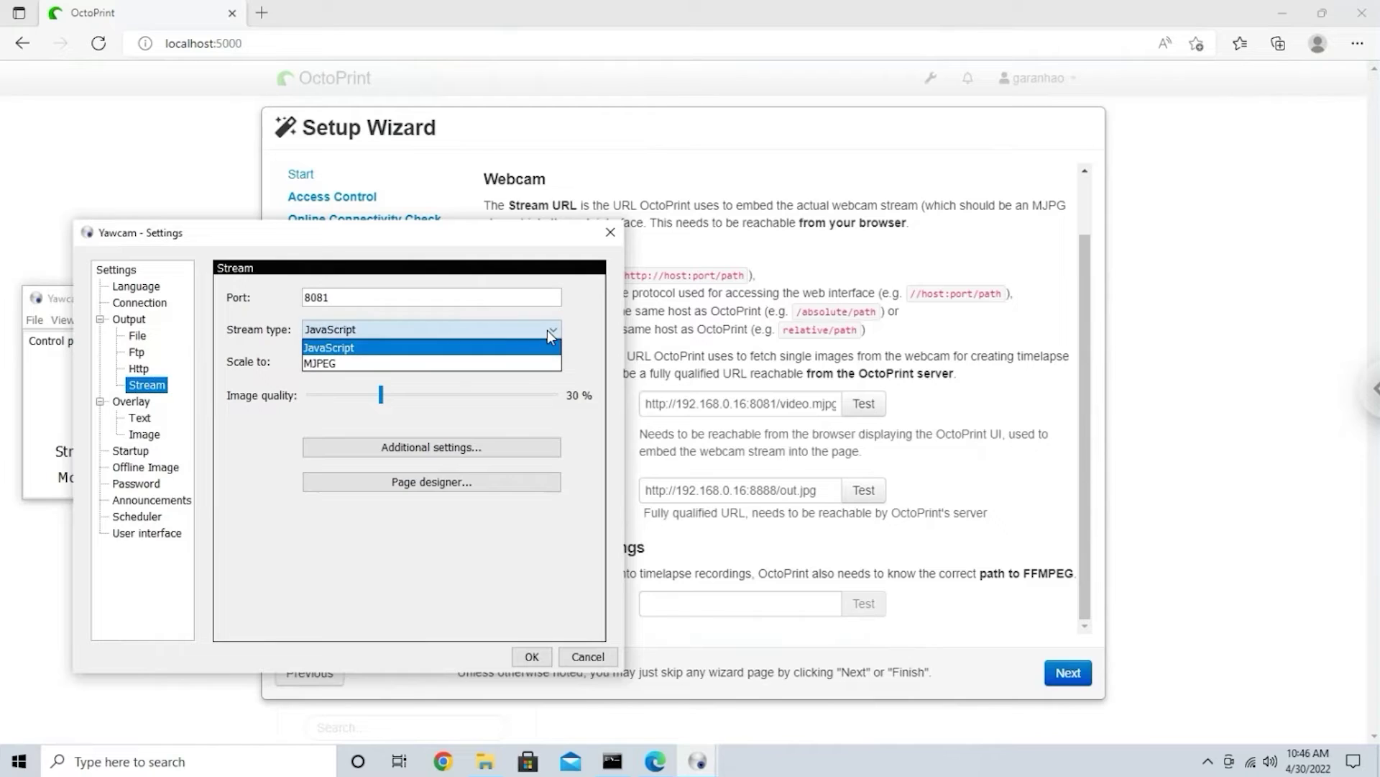
click(519, 369)
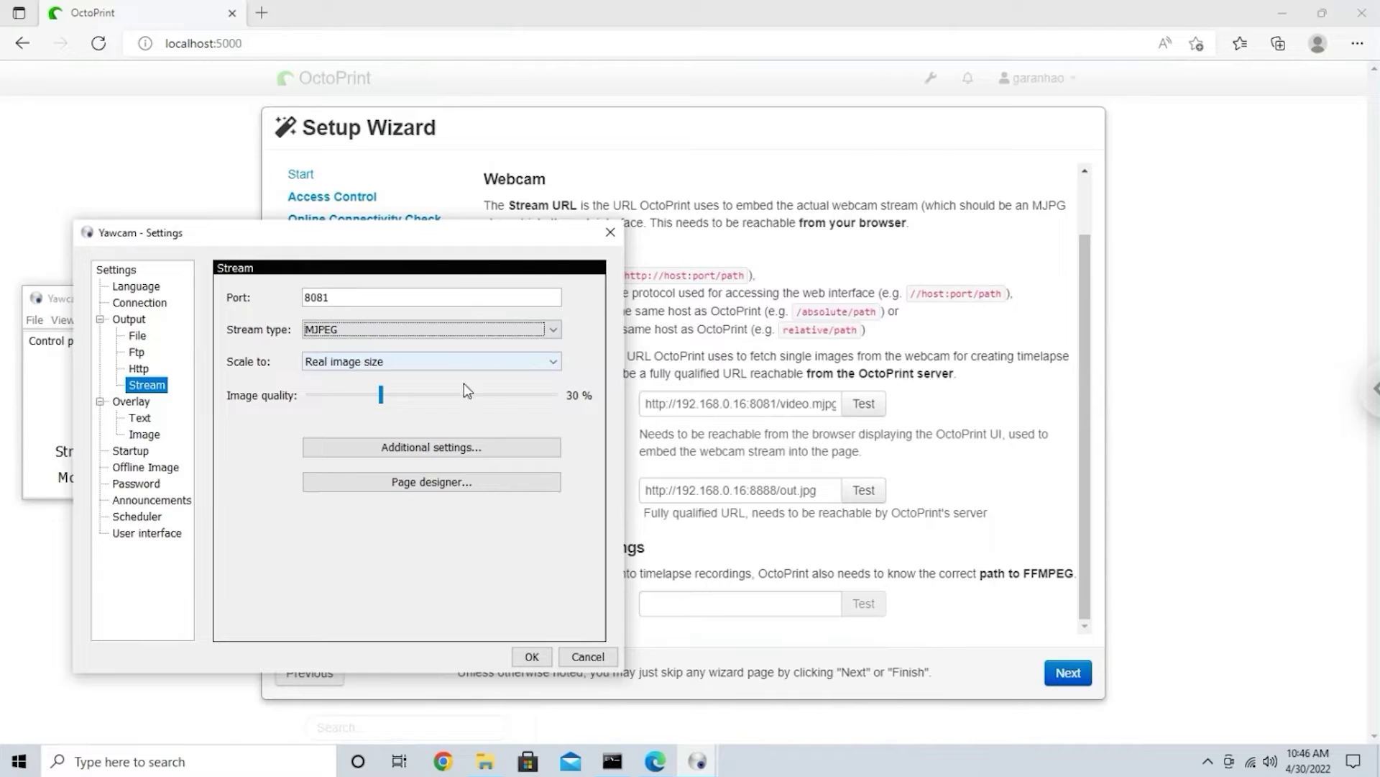
click(531, 657)
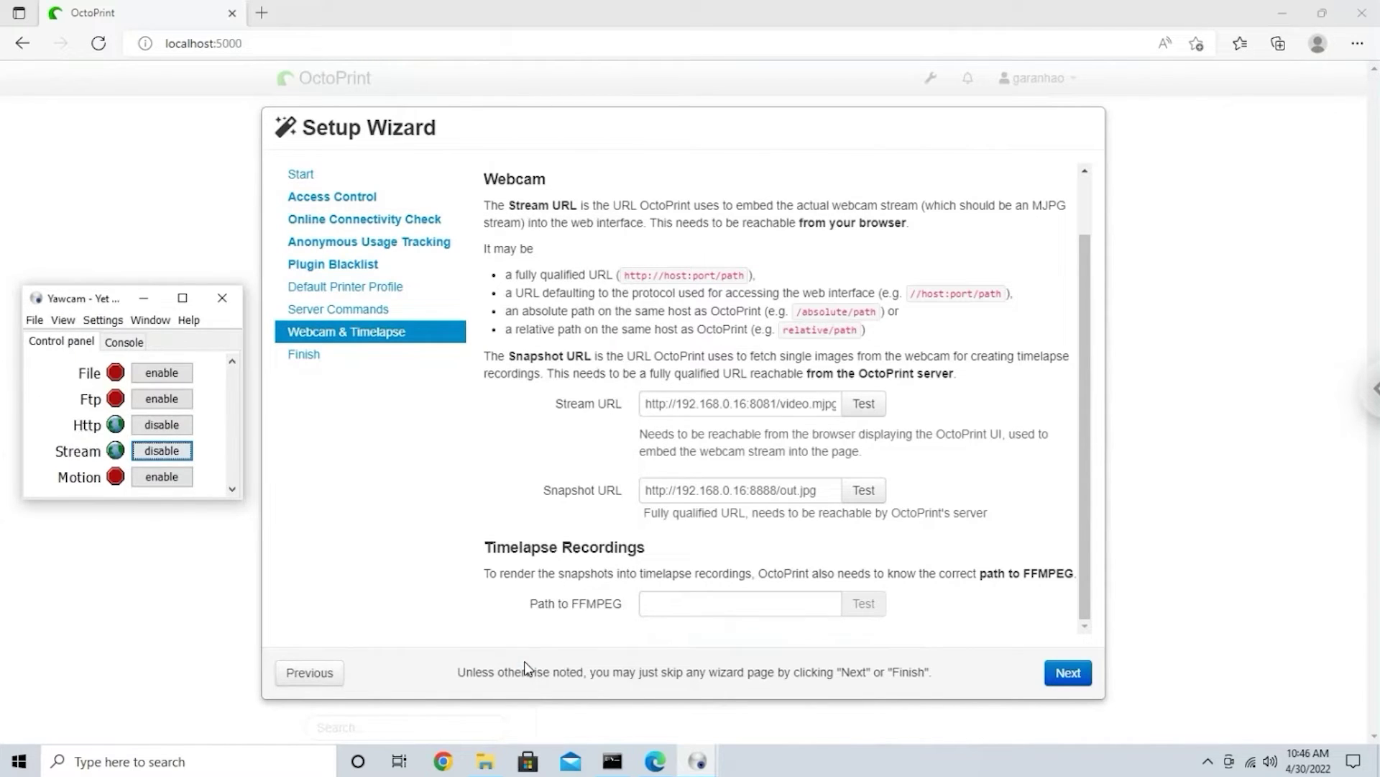
Step: Confirm the live stream works, then set Yawcam to auto-start Http and Stream, tray-hidden, no preview
click(867, 407)
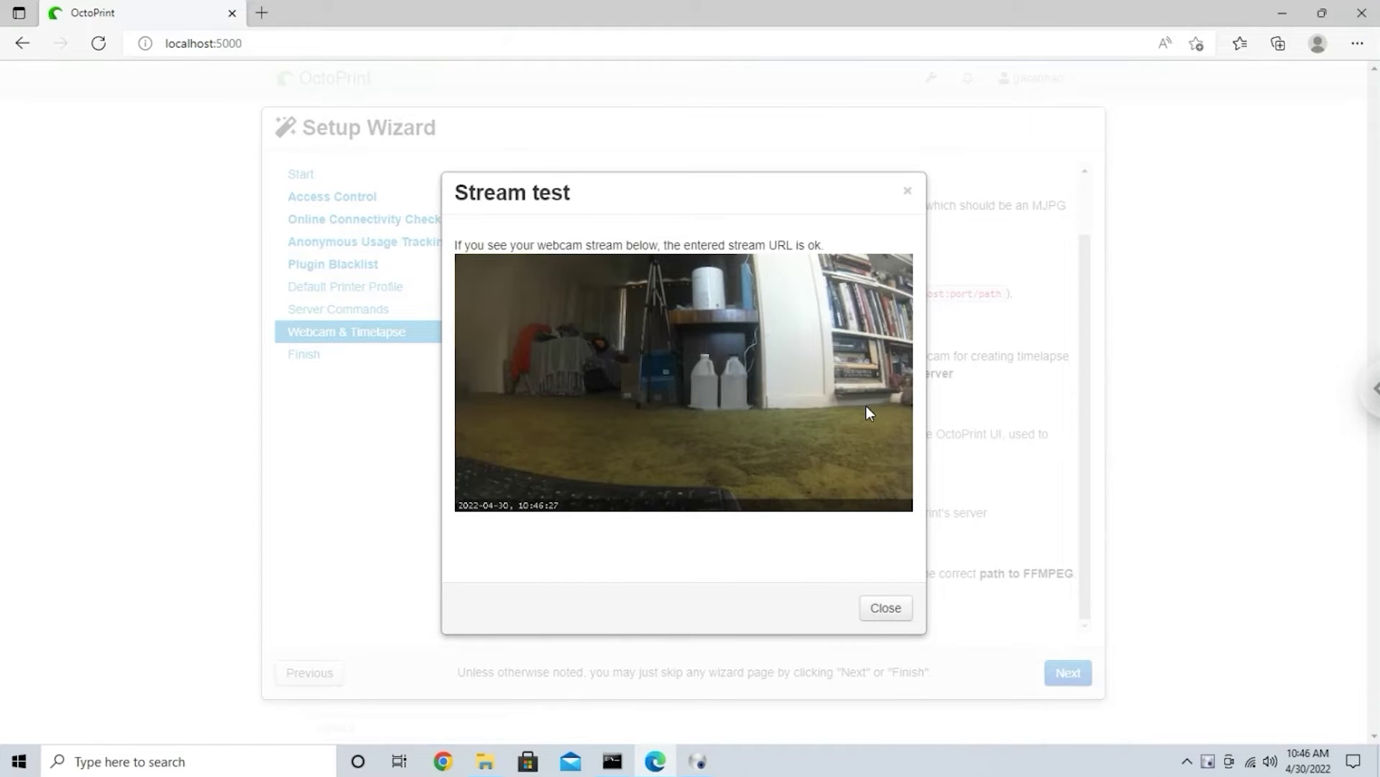
click(886, 609)
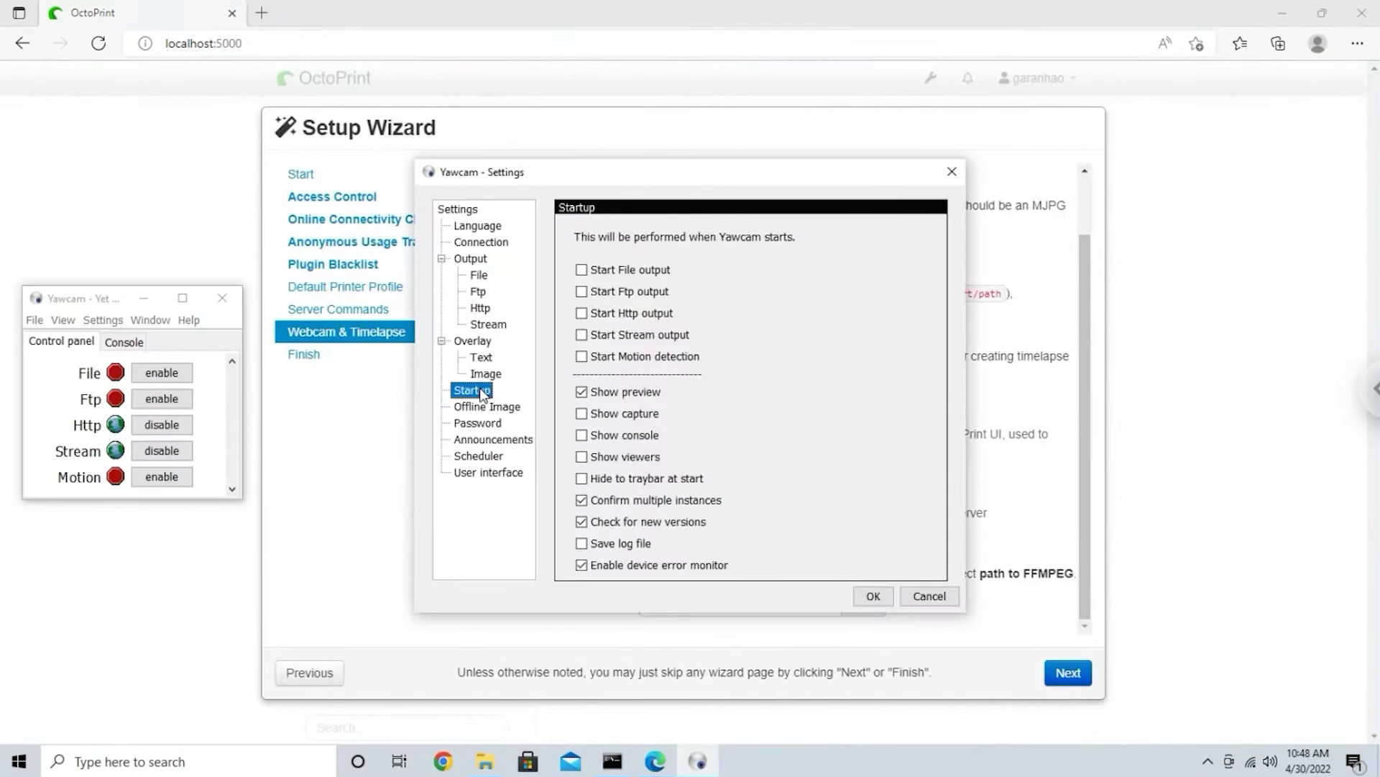
click(582, 314)
click(581, 336)
click(582, 392)
click(582, 479)
click(873, 596)
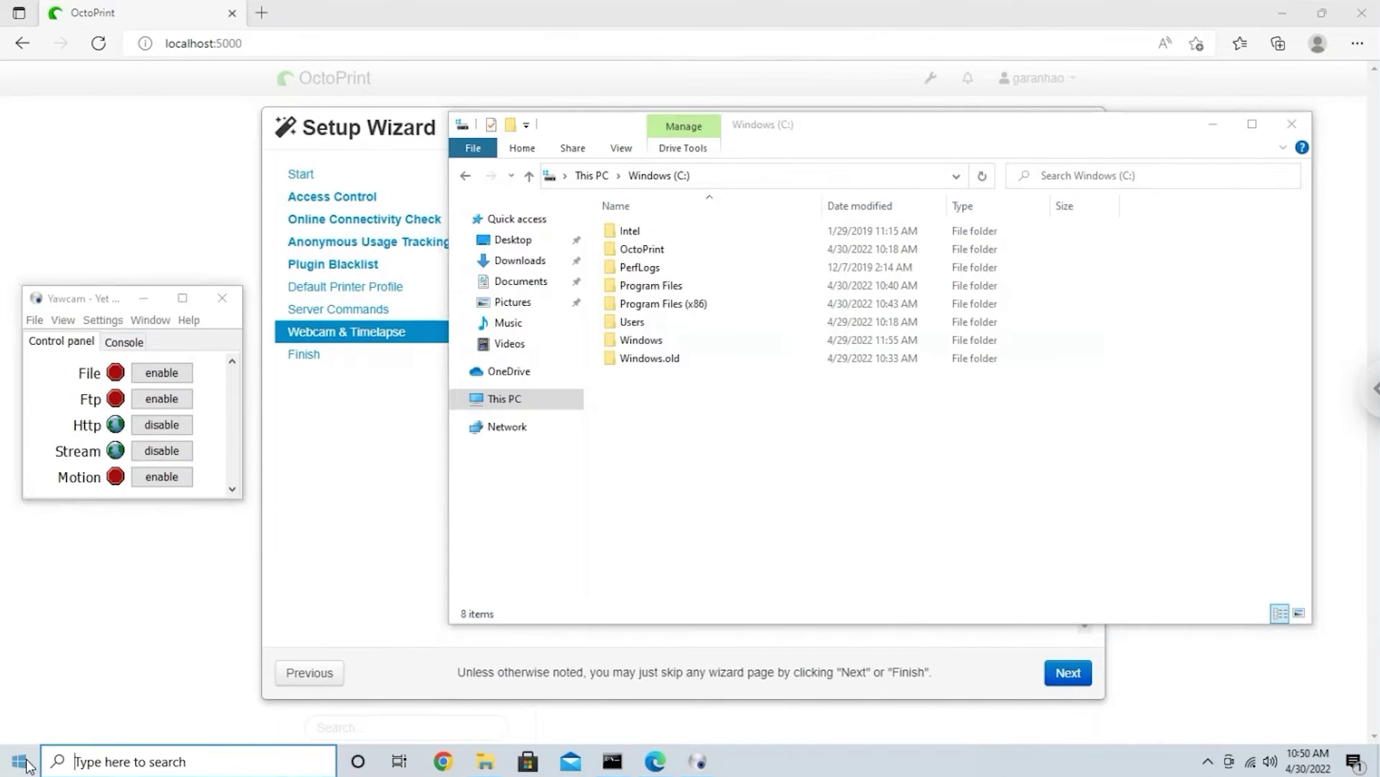
Step: Open %appdata%\Microsoft\Windows\Start Menu\Programs\Startup and drag a Yawcam shortcut into it from the app list
click(20, 761)
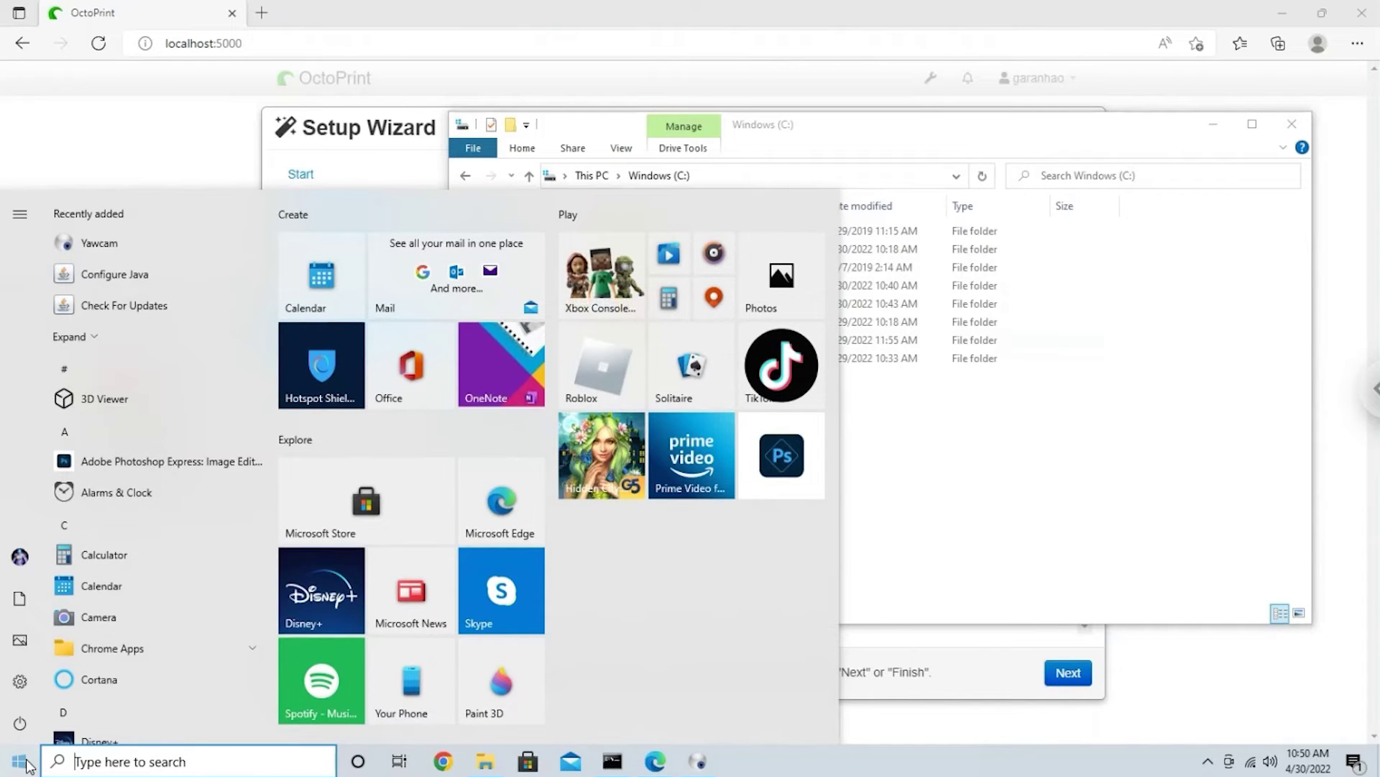
text(%appdata%)
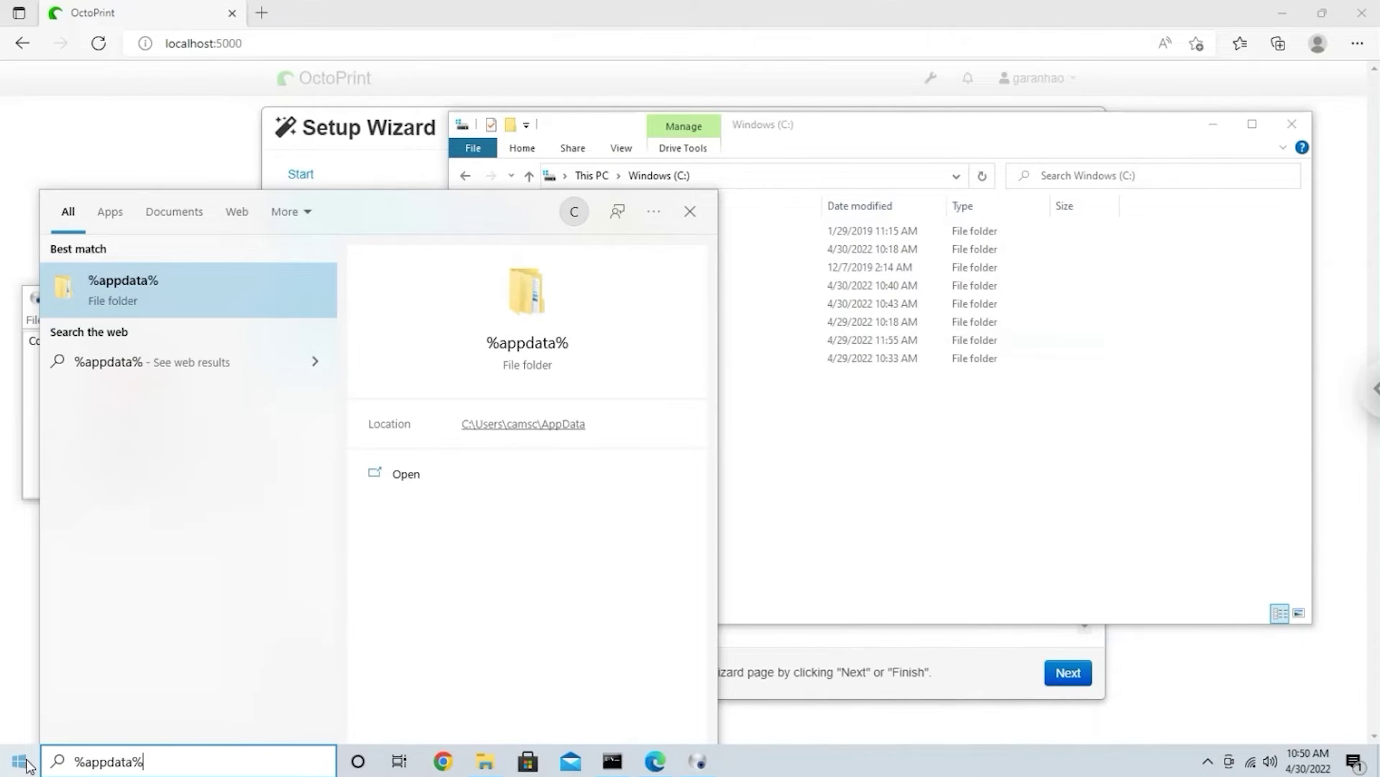
key(Return)
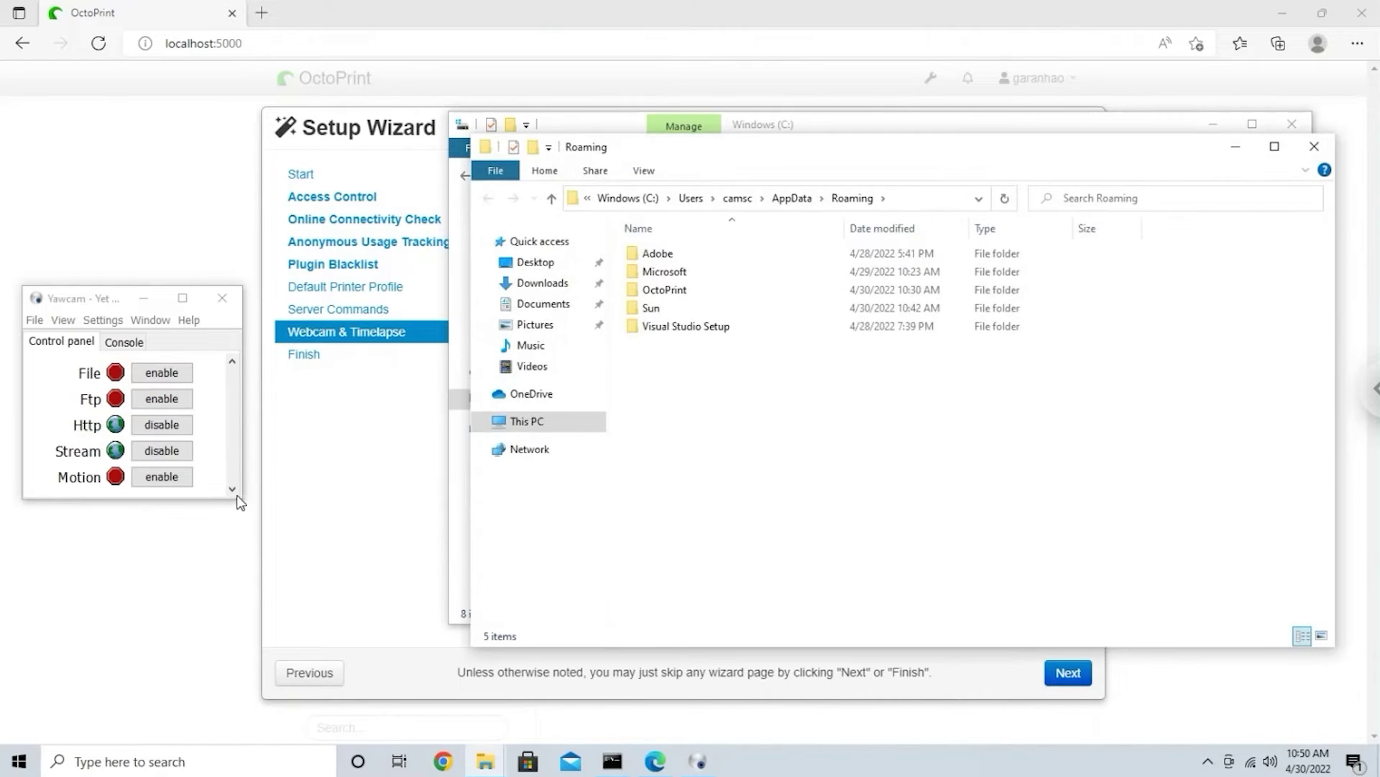
double_click(689, 273)
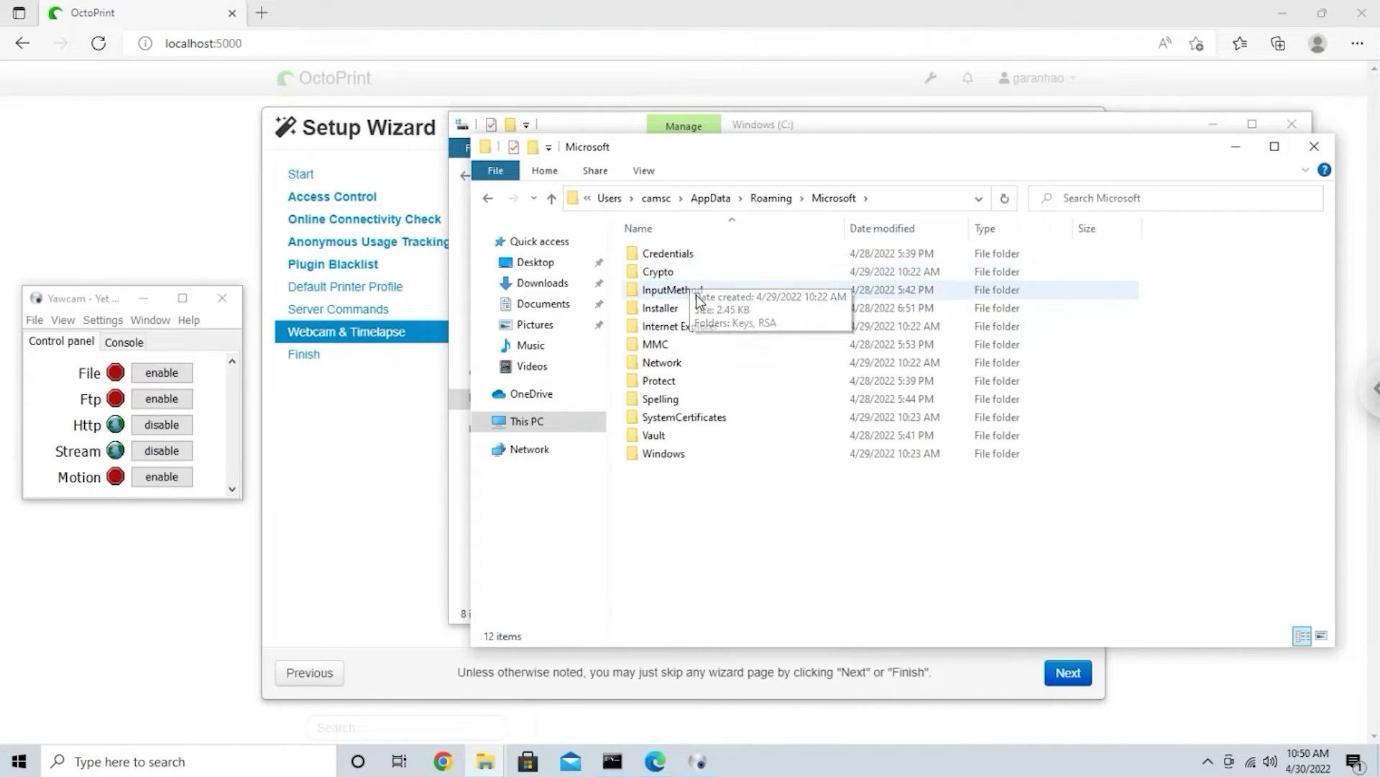
double_click(705, 453)
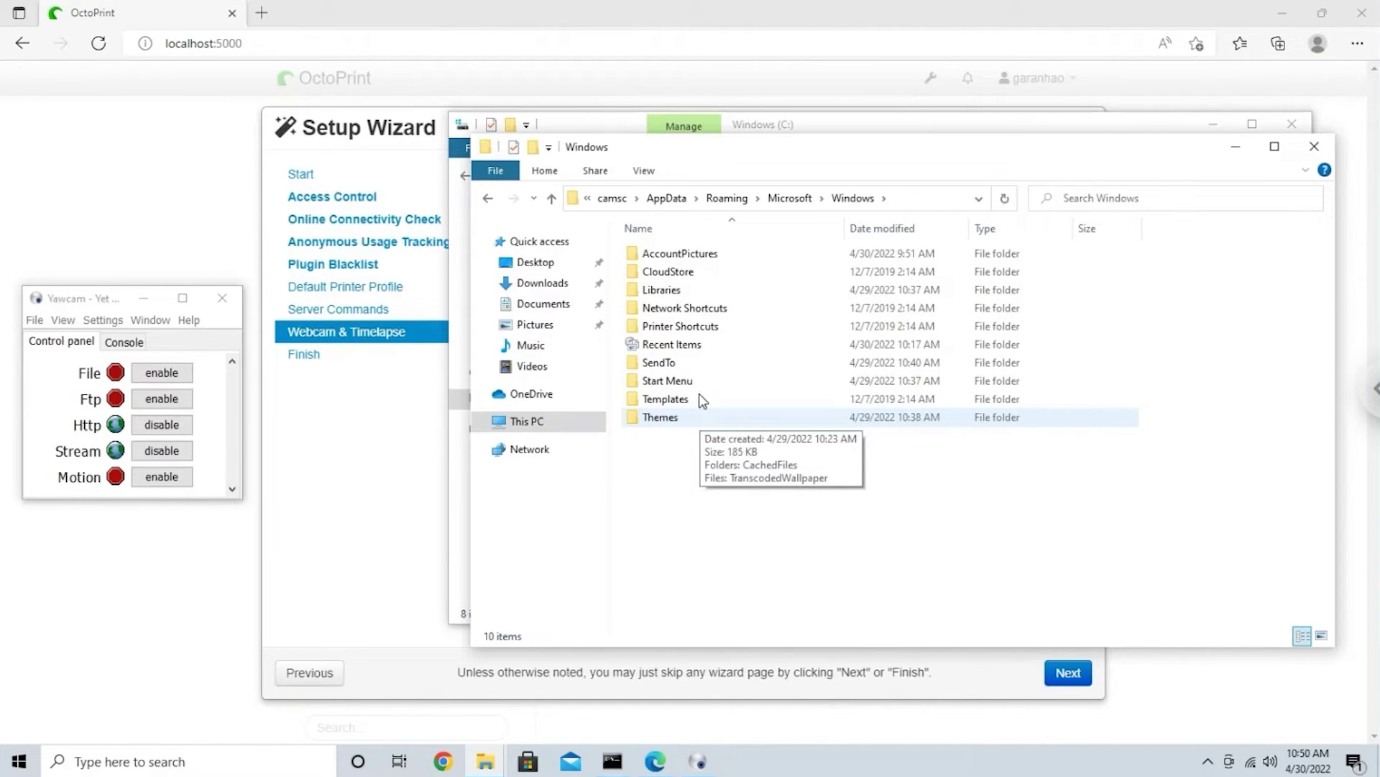
double_click(701, 387)
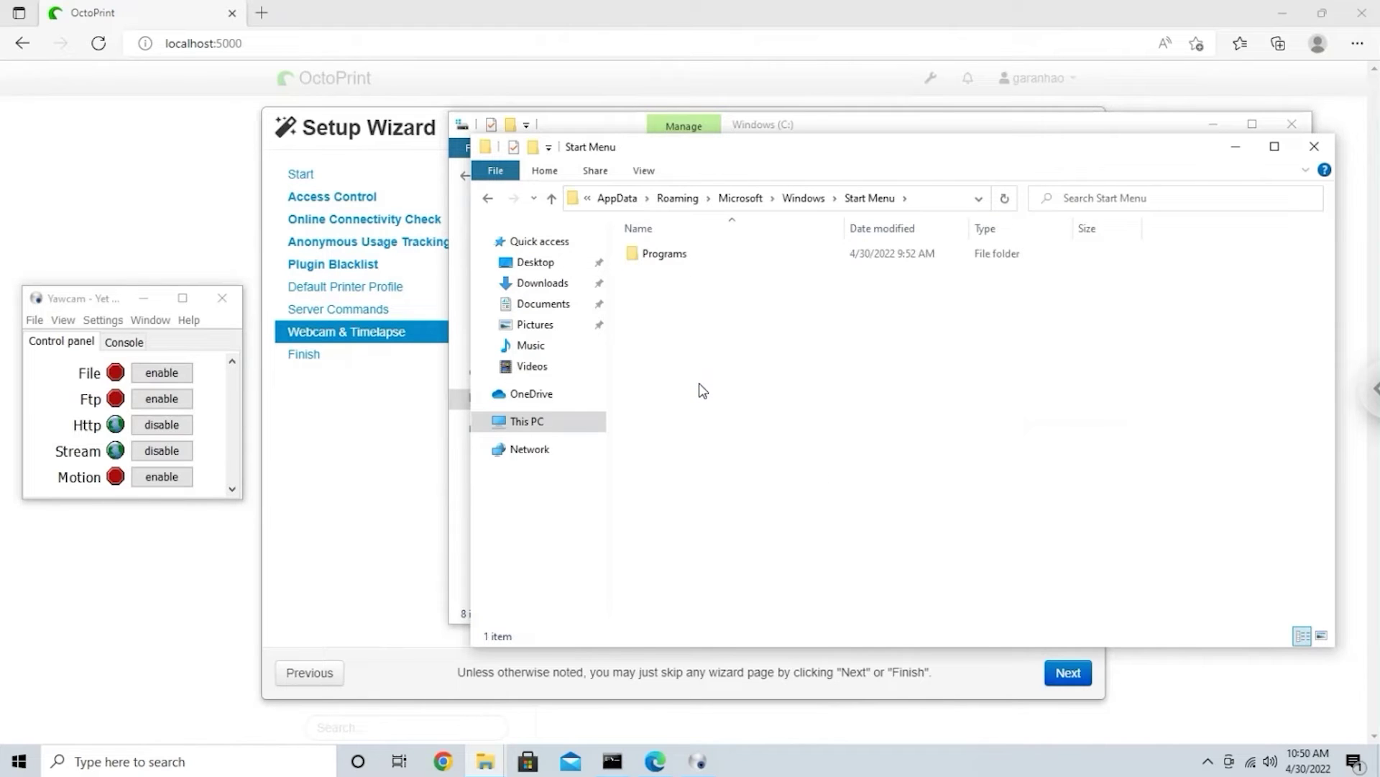
double_click(691, 257)
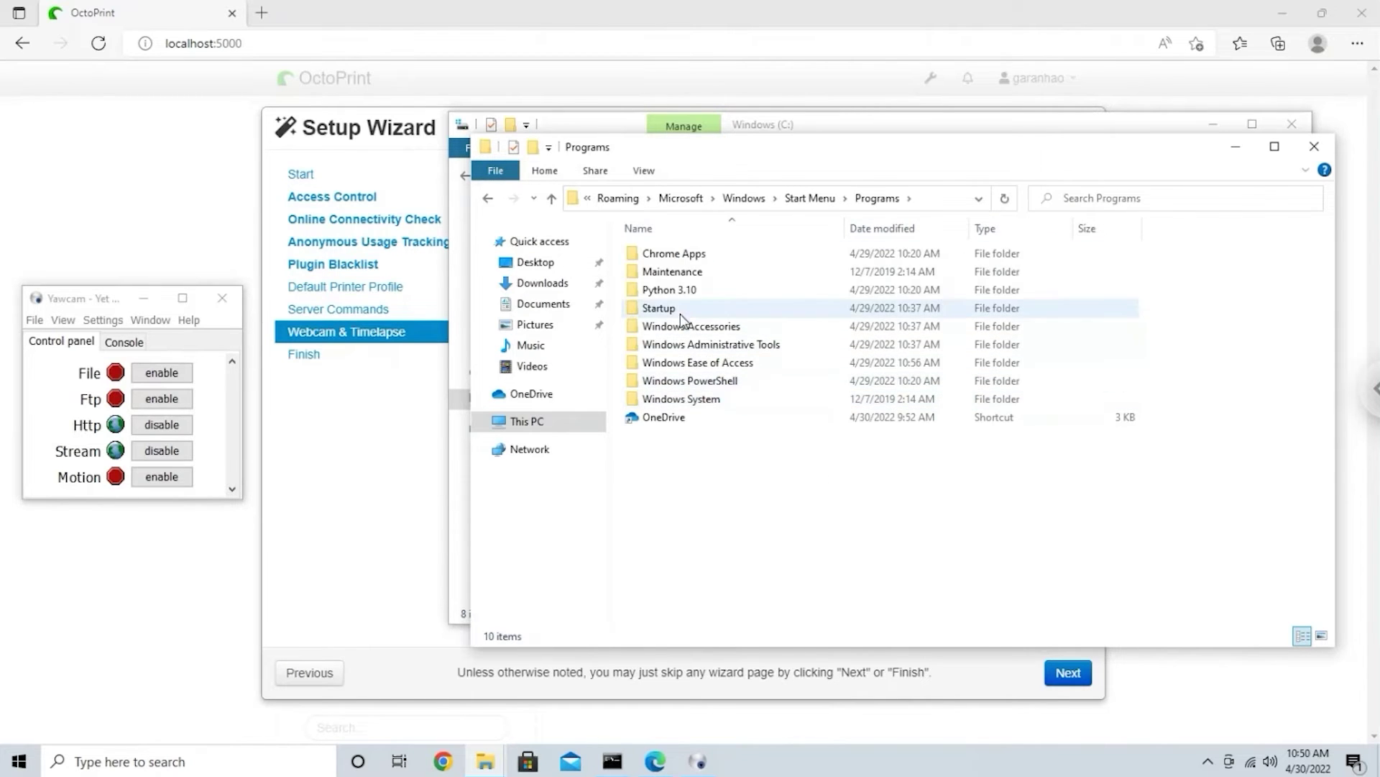
double_click(672, 310)
click(32, 758)
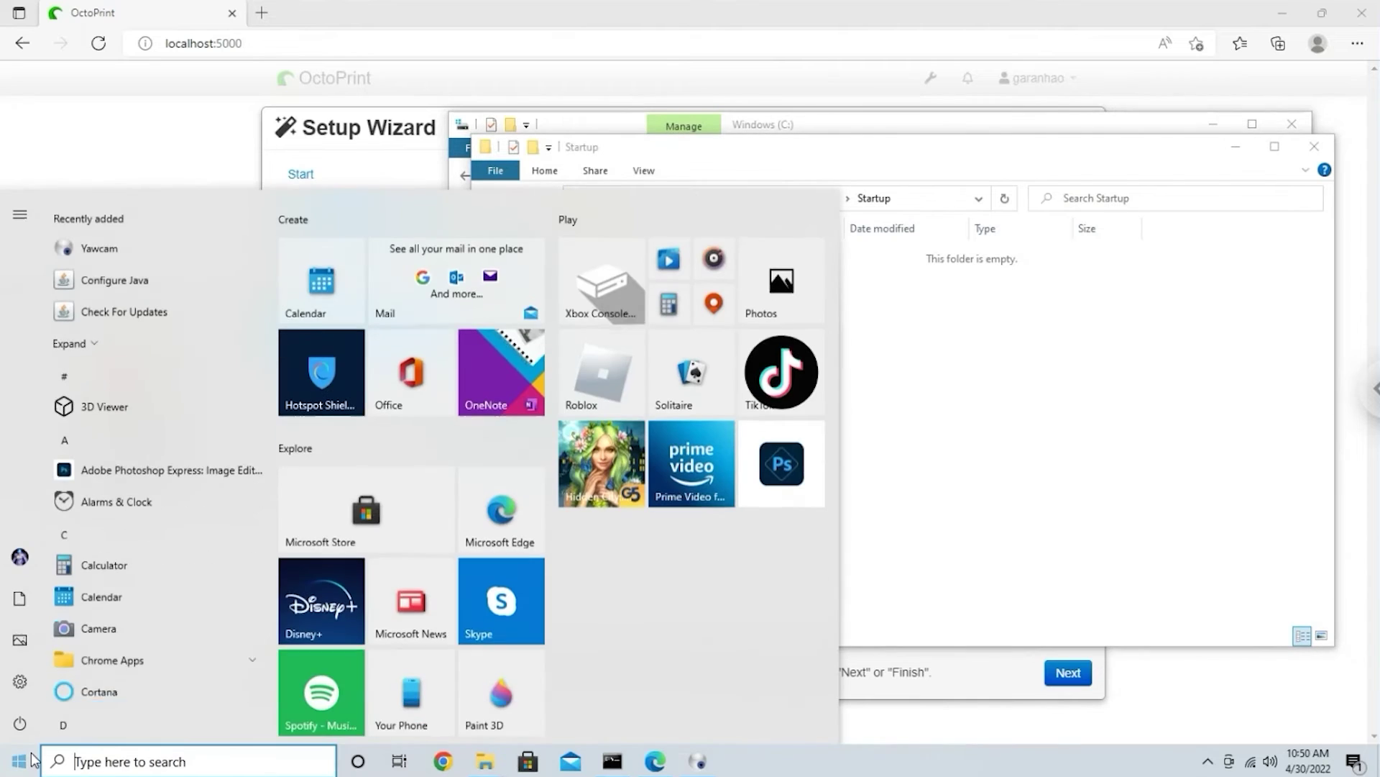
drag(113, 248, 947, 329)
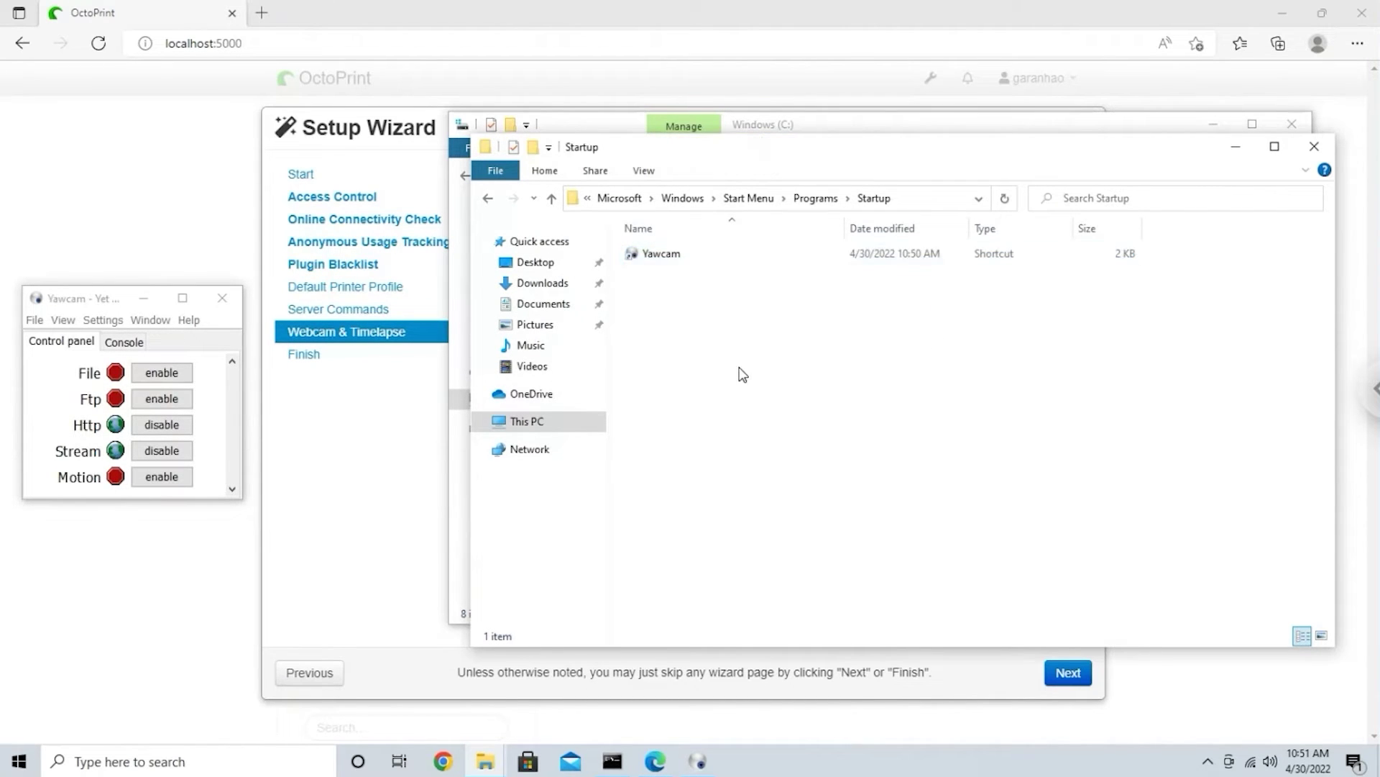
Step: In C:\OctoPrint, create a new text document named octoprint.bat and open it in Notepad
click(1314, 146)
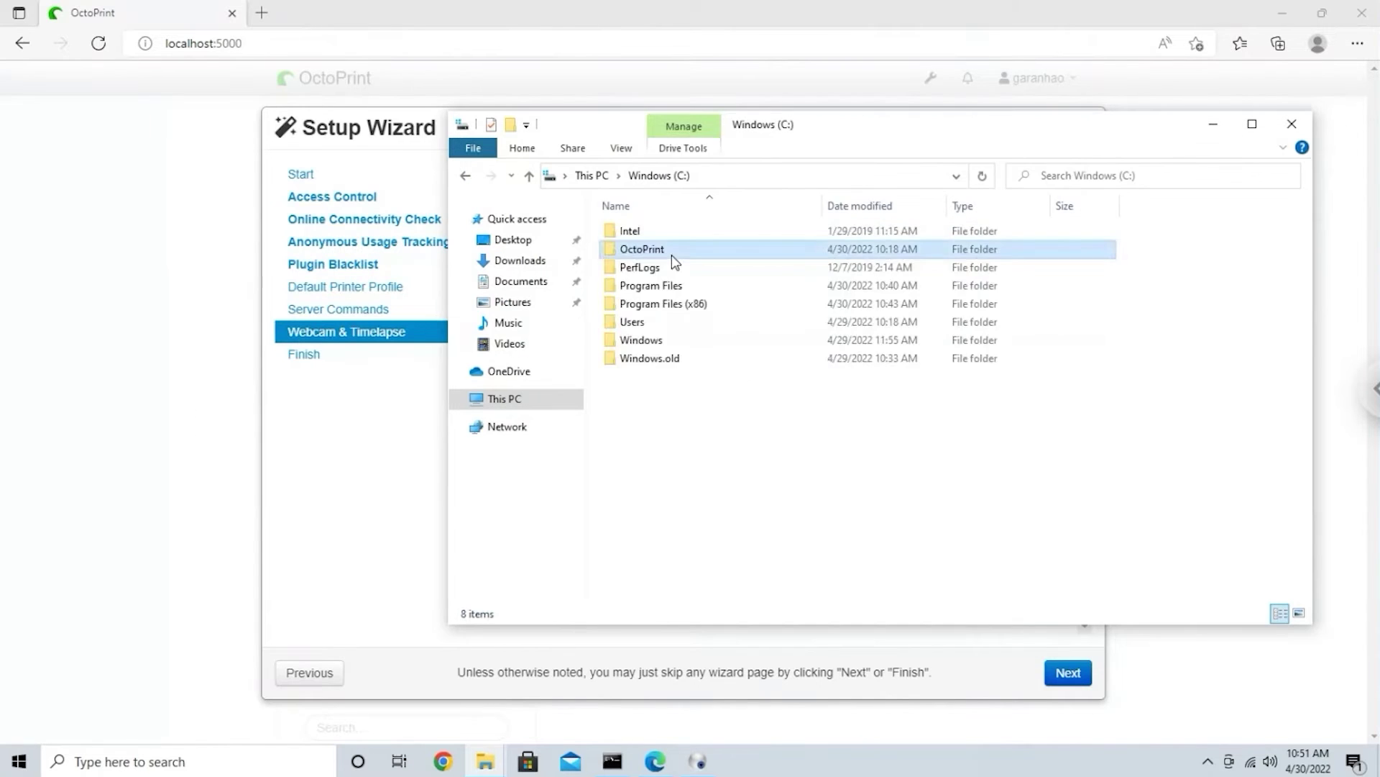
double_click(672, 253)
right_click(676, 327)
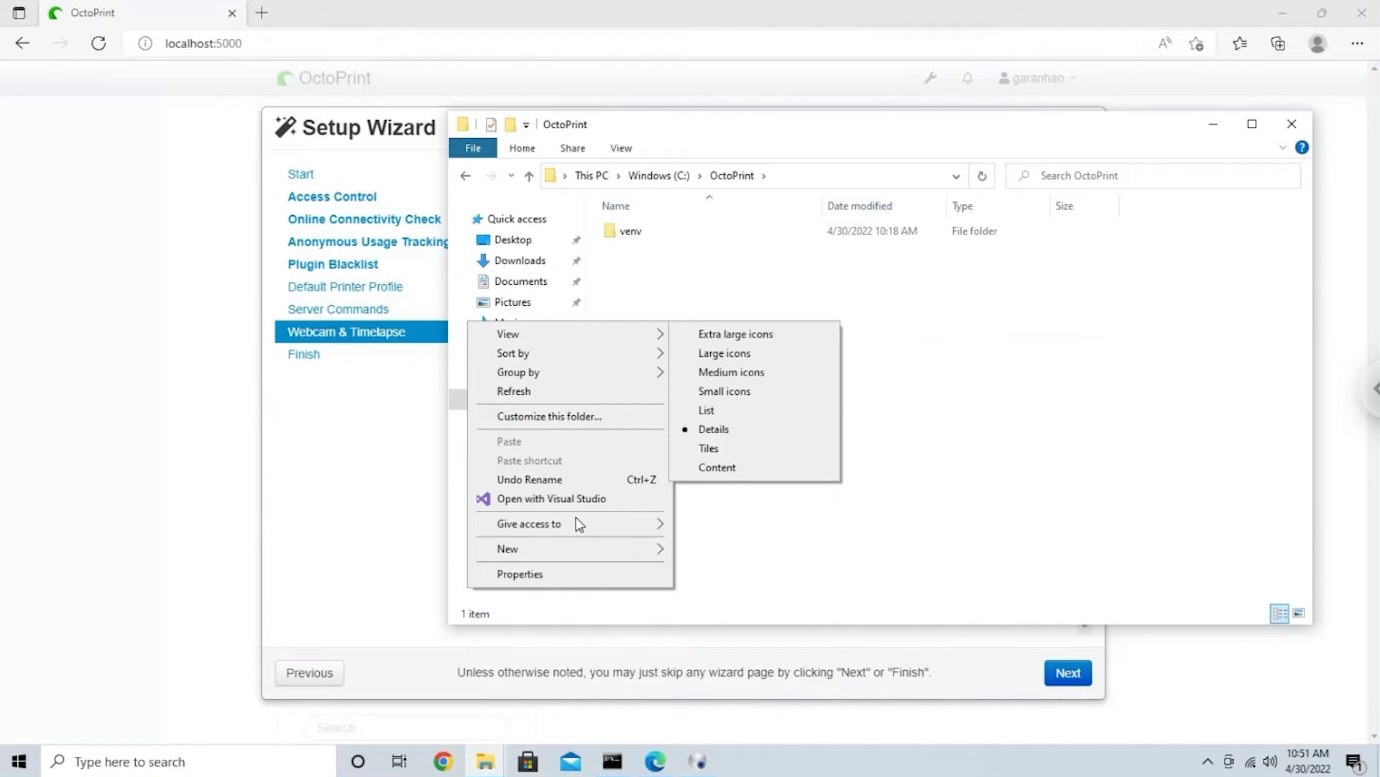
mouse_move(582, 548)
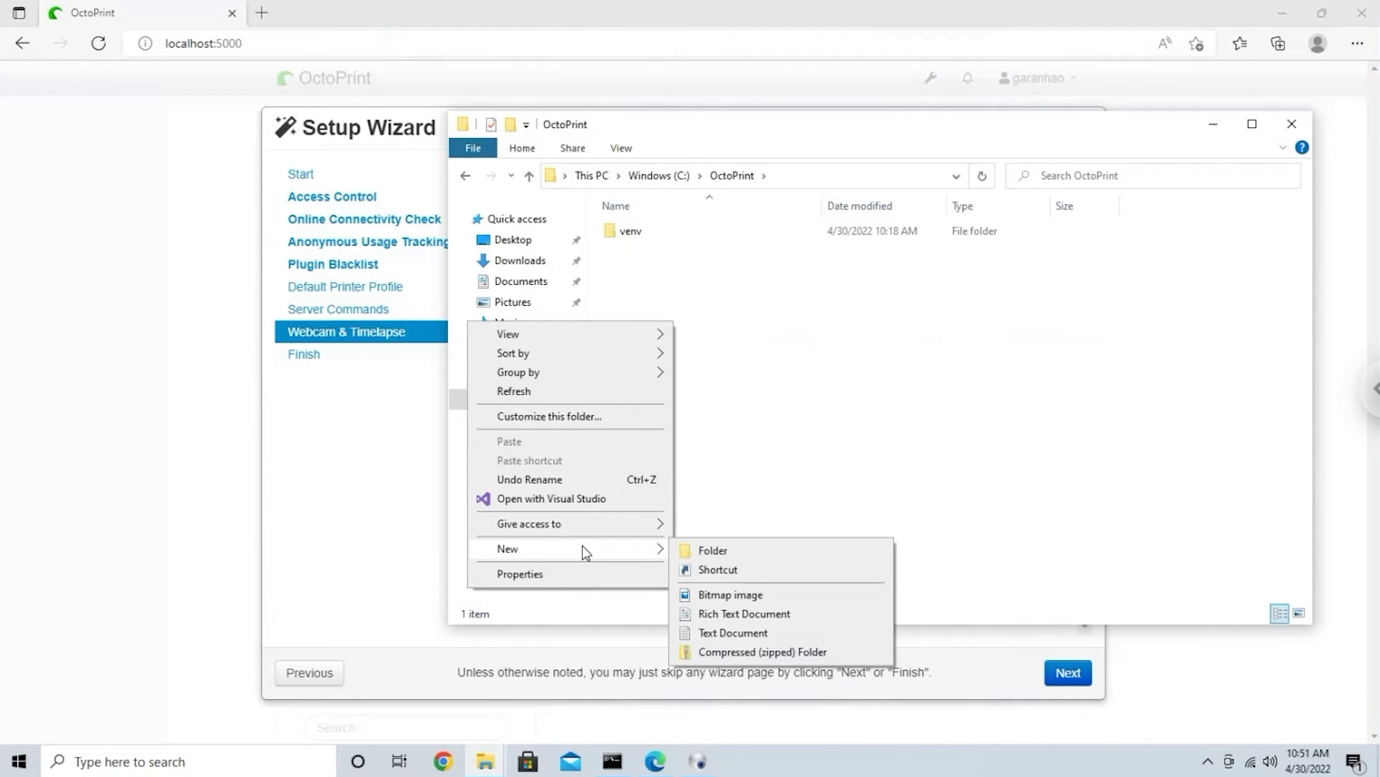
click(748, 633)
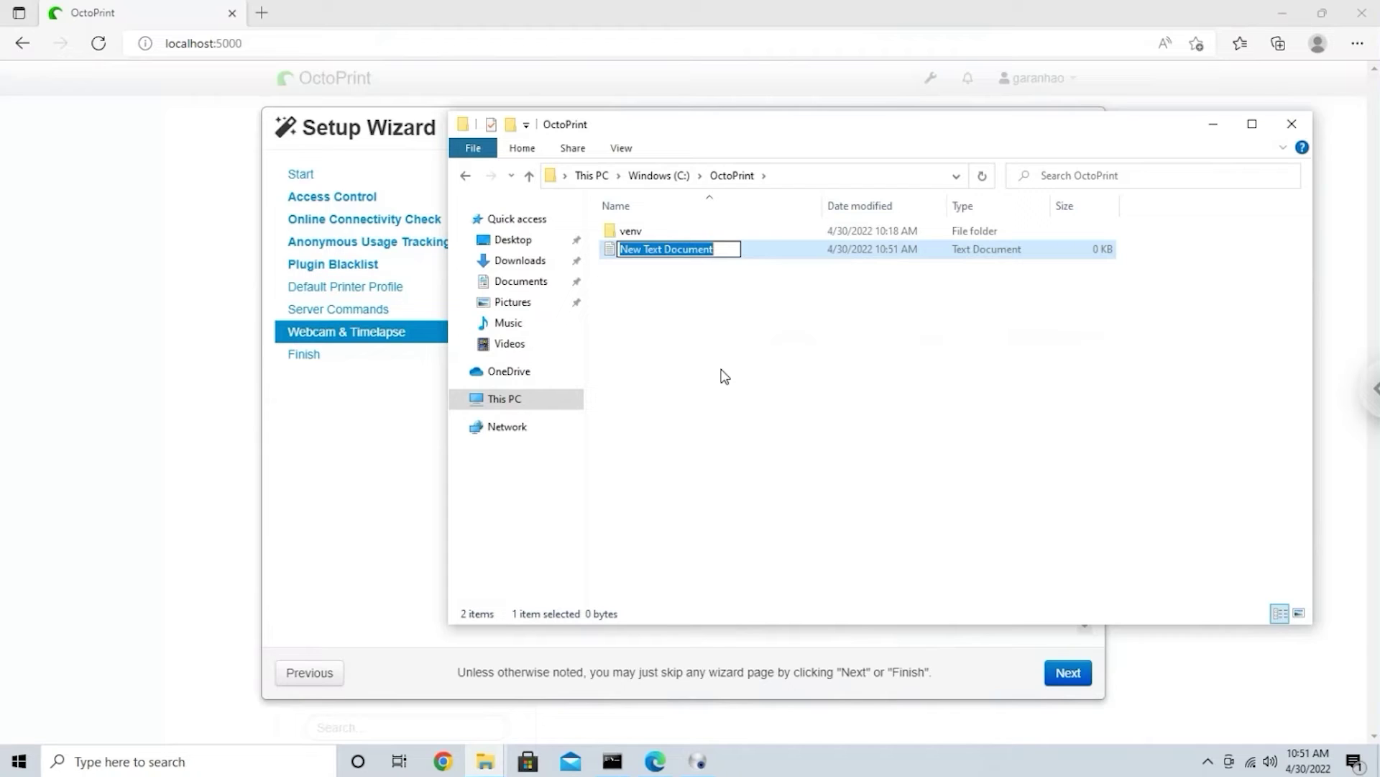
text(octoprint.bat)
click(700, 271)
double_click(692, 253)
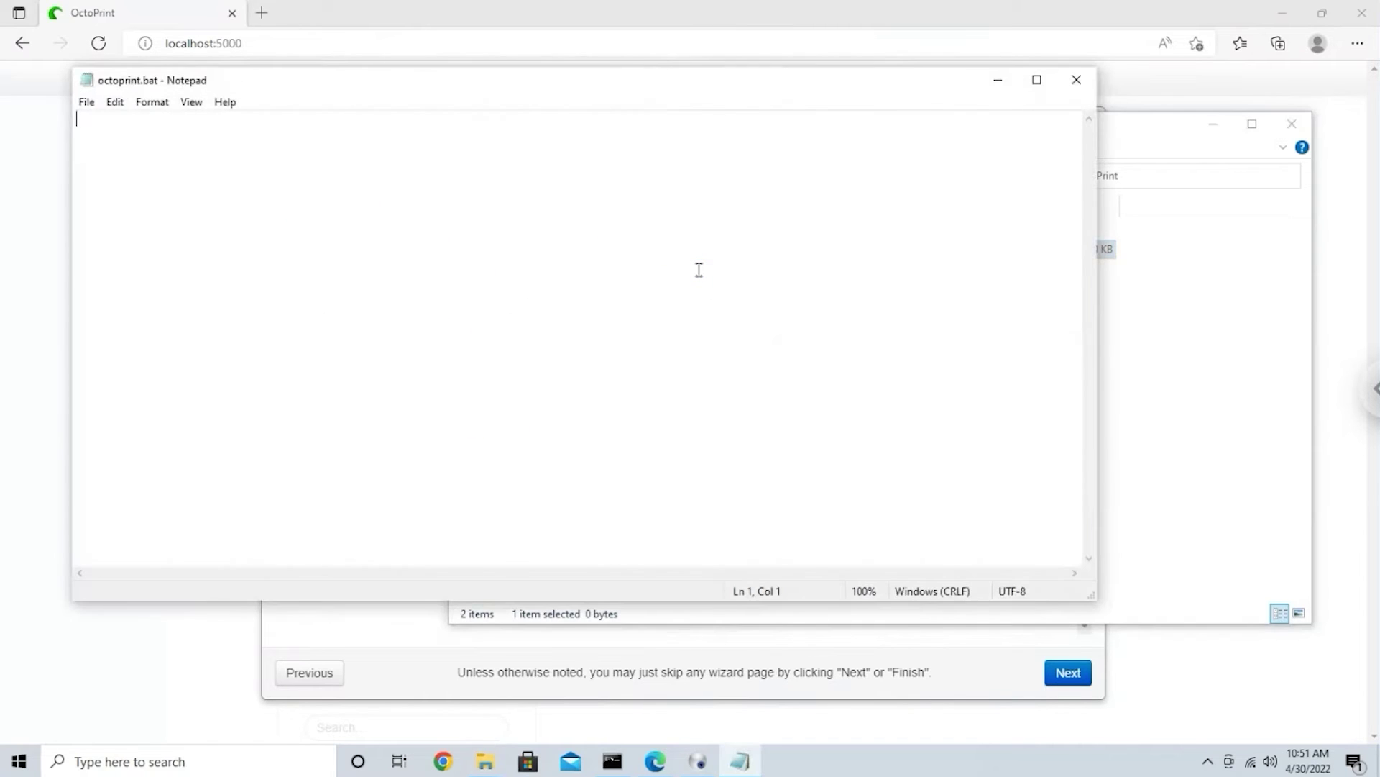
Step: Copy the two batch-file lines and save them as octoprint.bat using the All Files type
drag(89, 241, 862, 267)
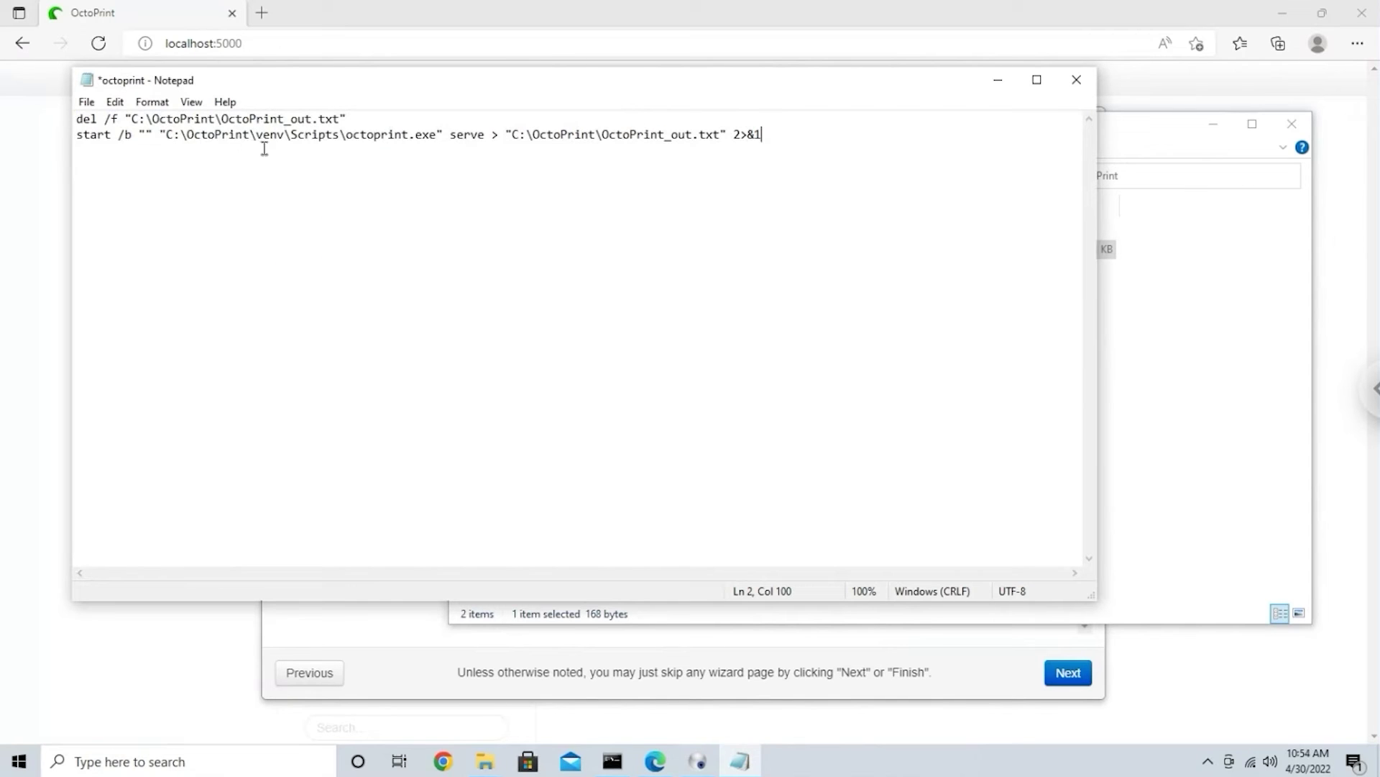
click(87, 101)
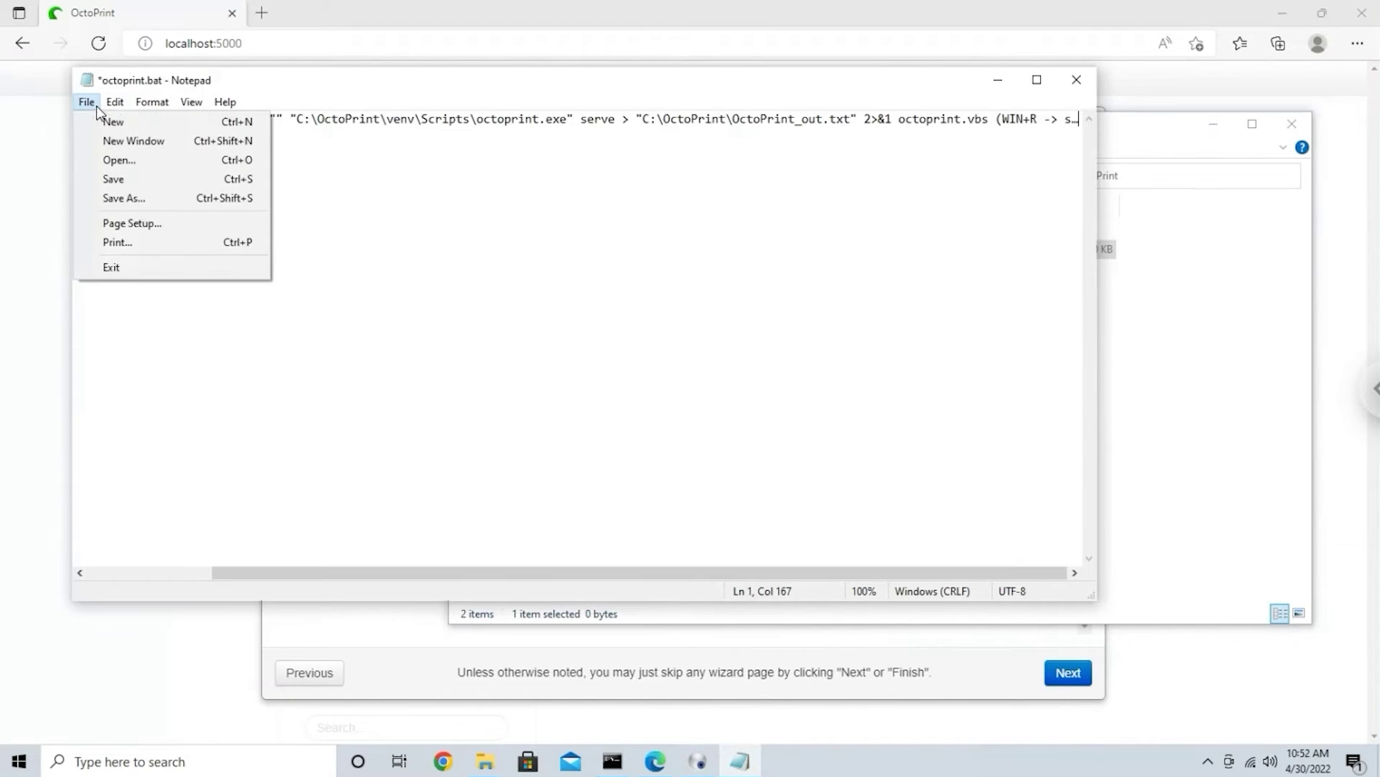
click(145, 206)
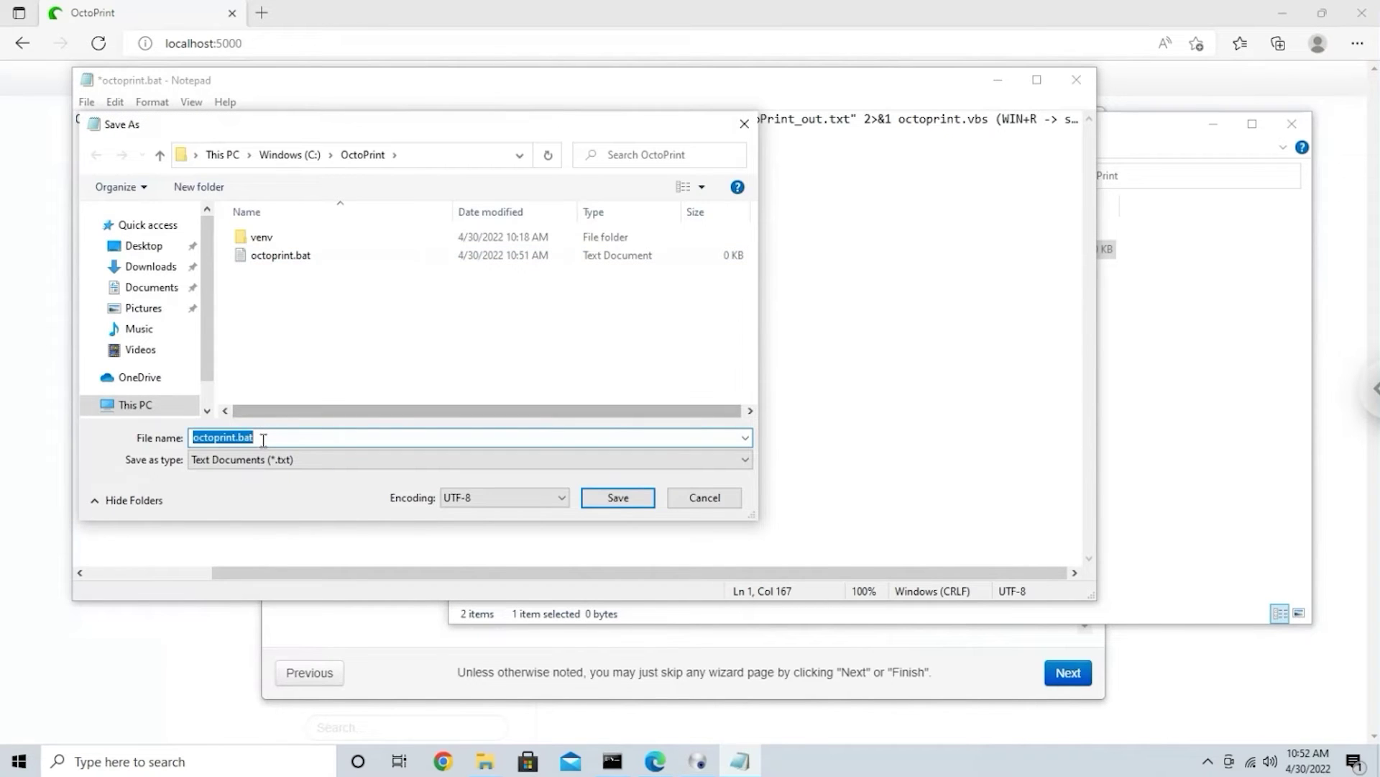
click(263, 439)
key(BackSpace)
key(BackSpace)
key(BackSpace)
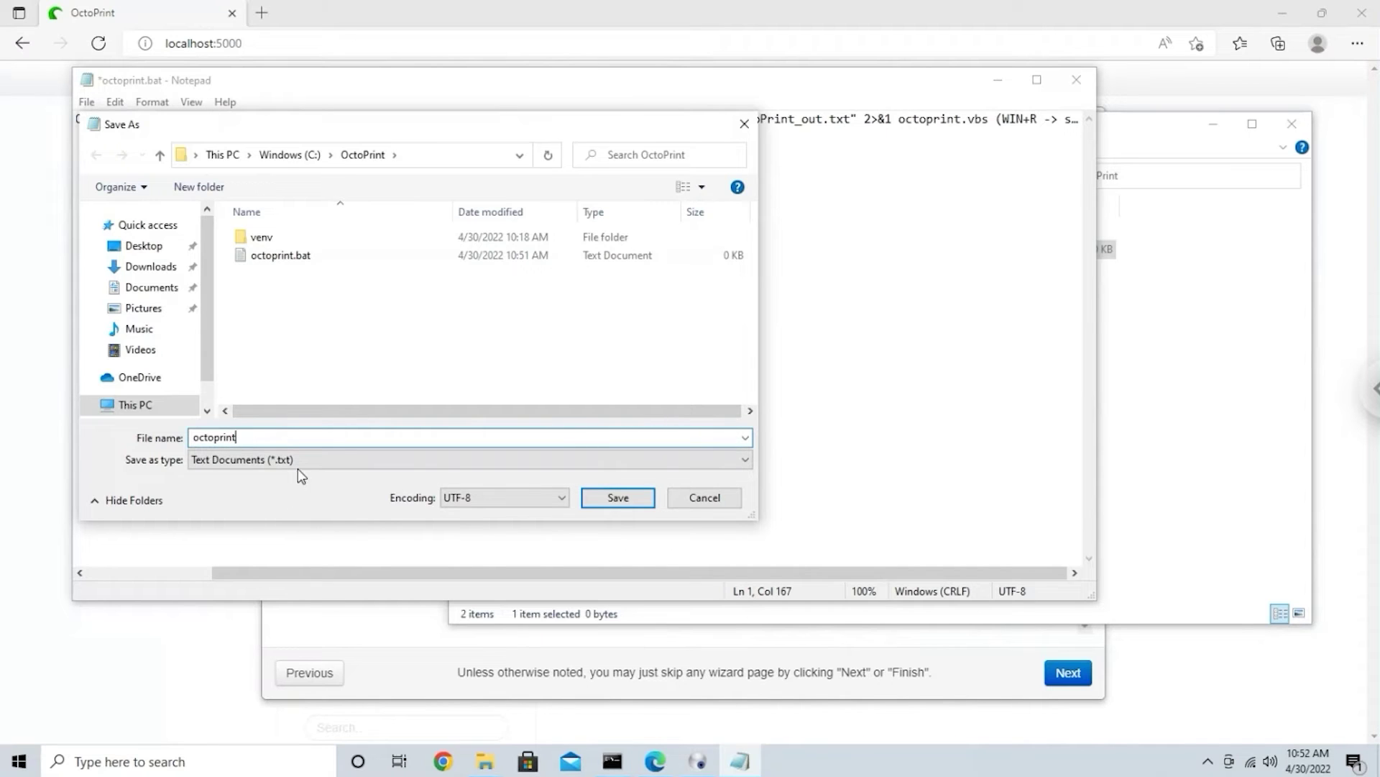
click(298, 458)
click(287, 489)
double_click(242, 439)
click(262, 440)
text(.bat)
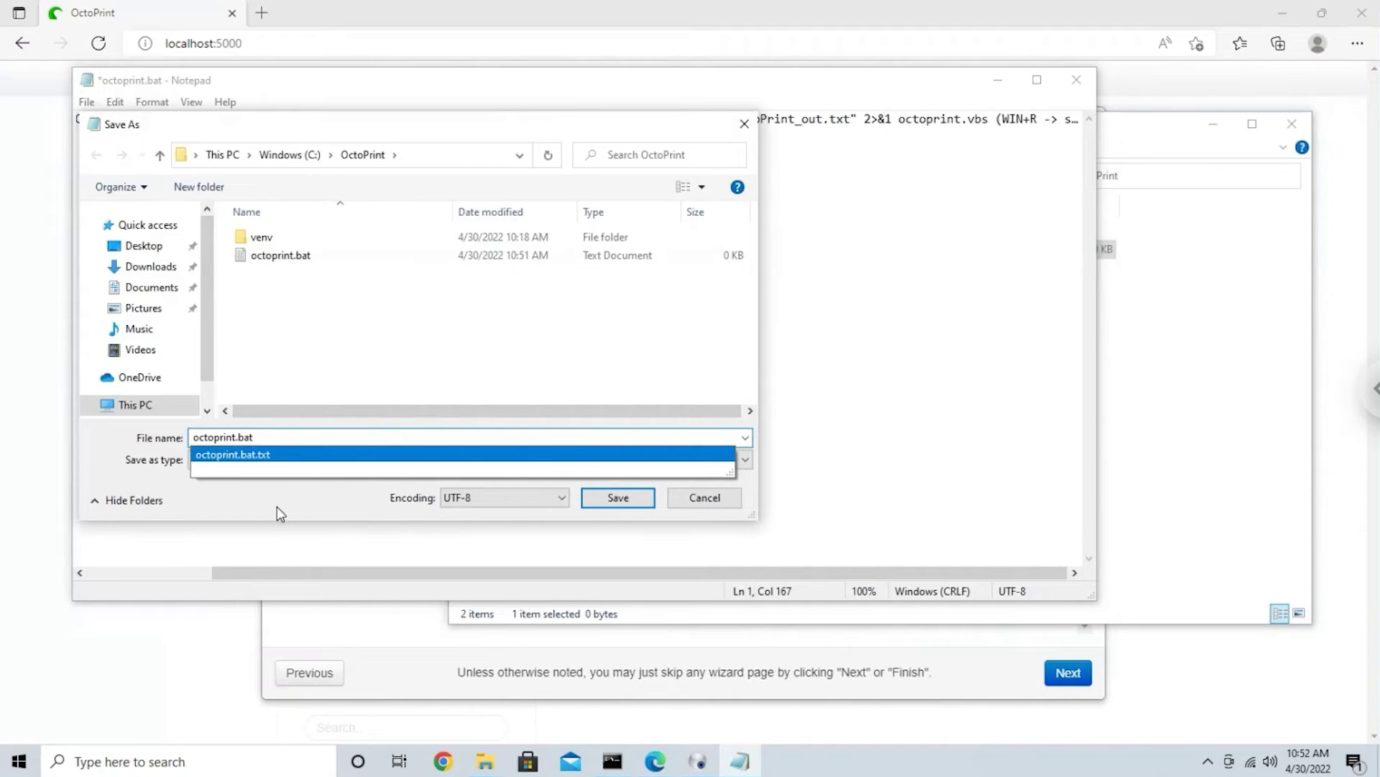
click(280, 506)
click(640, 497)
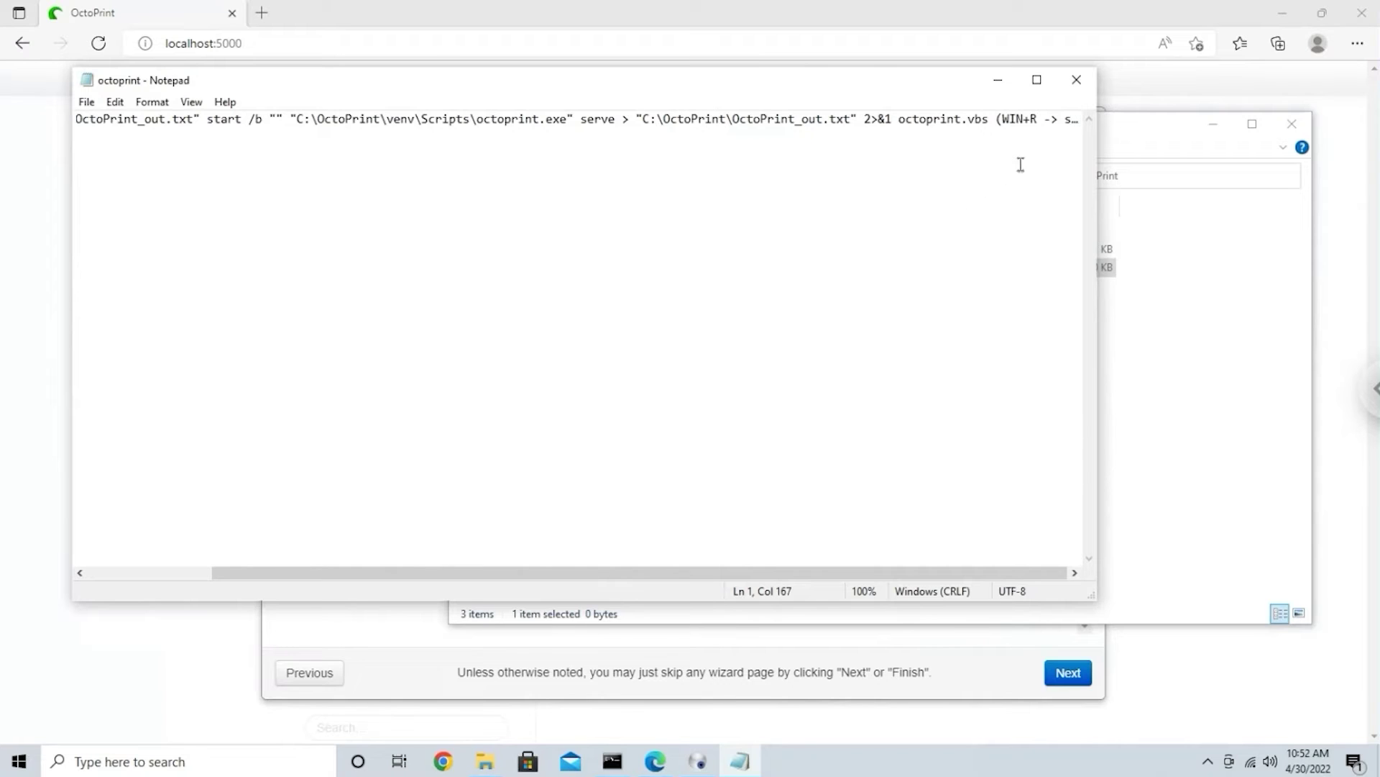
Step: Close Notepad, delete the leftover empty octoprint.bat text file, and select the four VBScript lines
click(1076, 81)
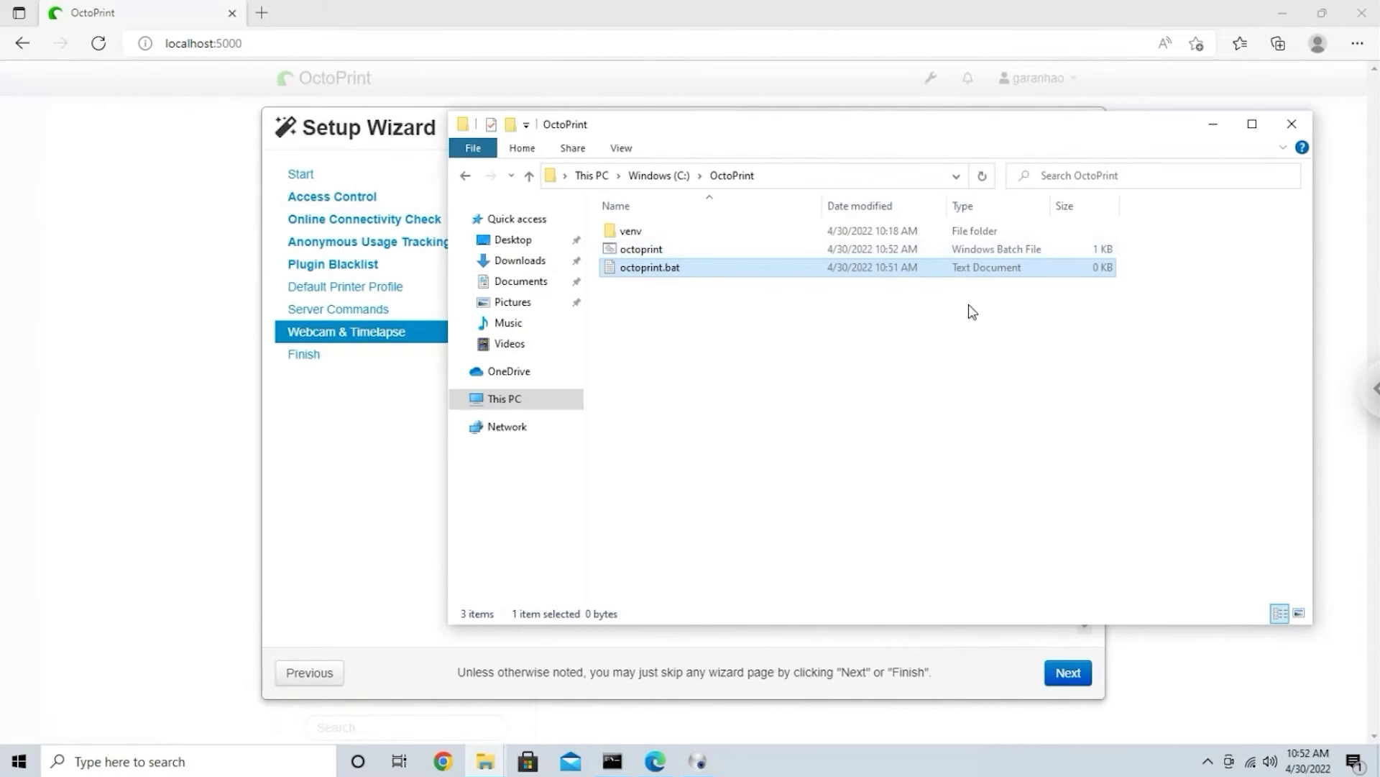
click(753, 333)
click(640, 250)
click(649, 268)
key(Delete)
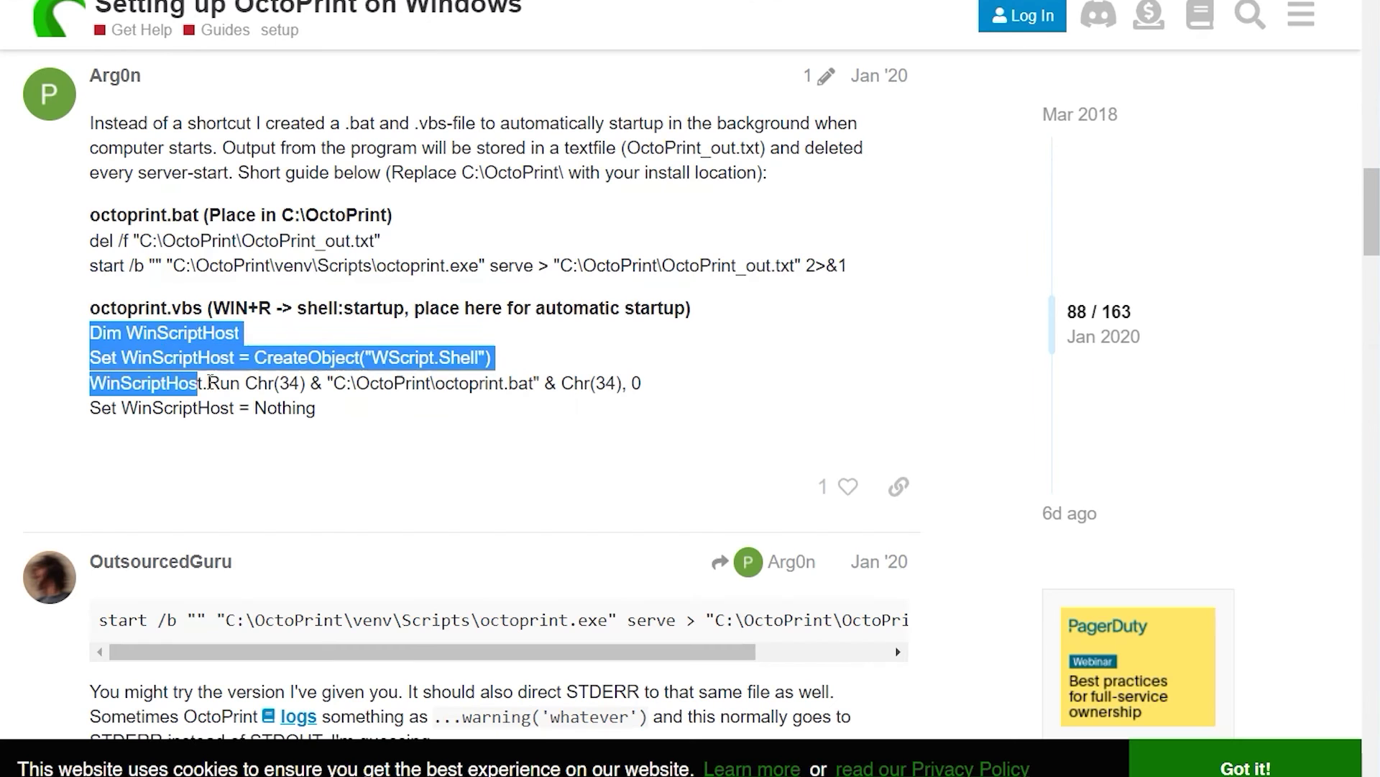
drag(208, 385, 327, 414)
key(ctrl+c)
Step: Create a new text document named octoprint, open it, and paste in the VBScript lines
right_click(491, 347)
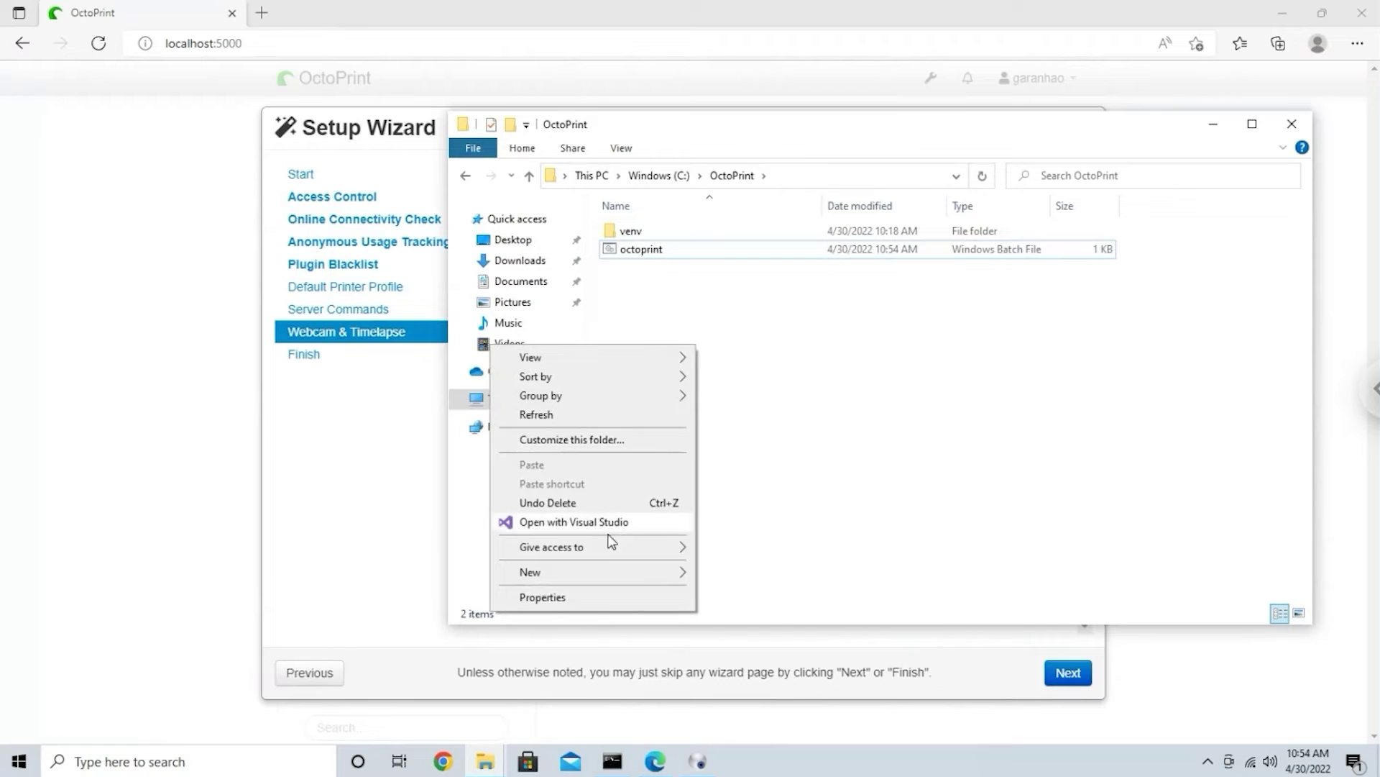
mouse_move(588, 573)
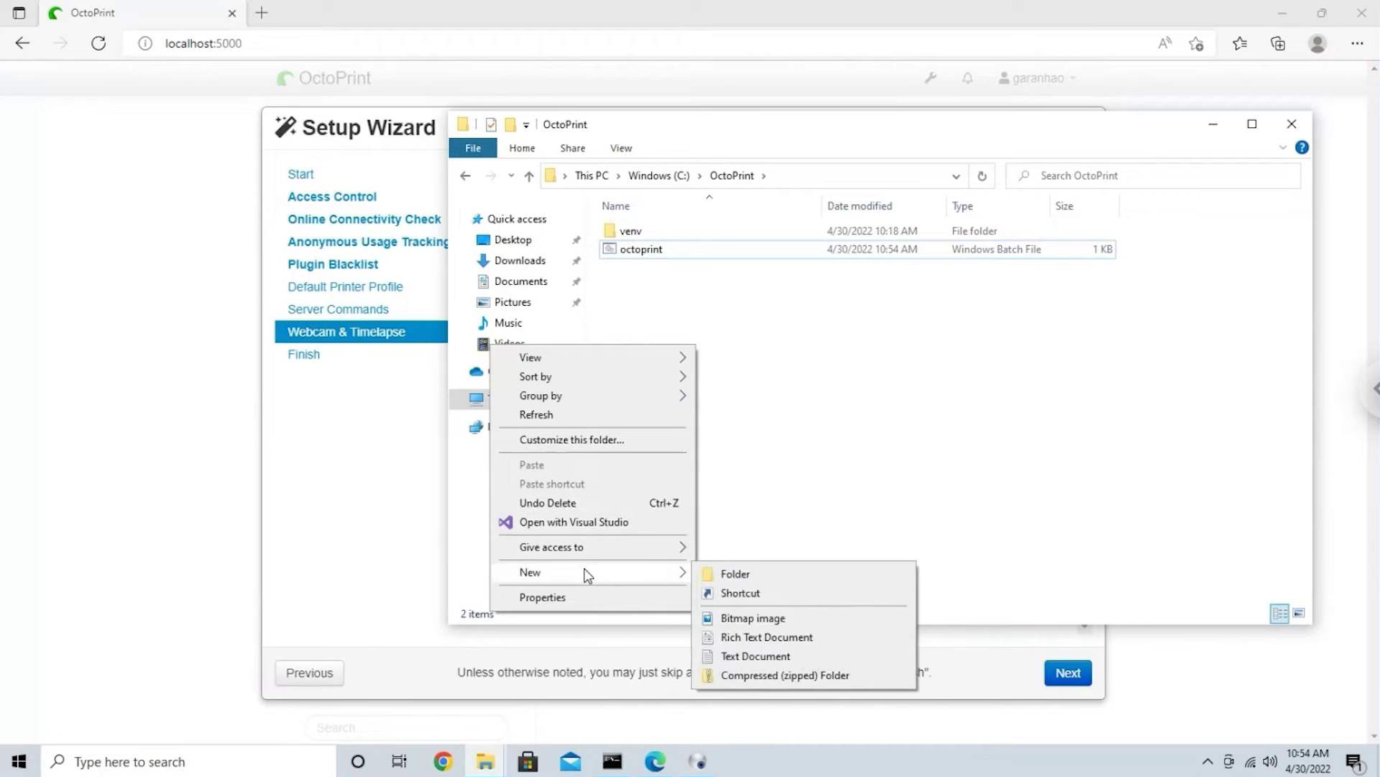
click(766, 656)
text(octoprint)
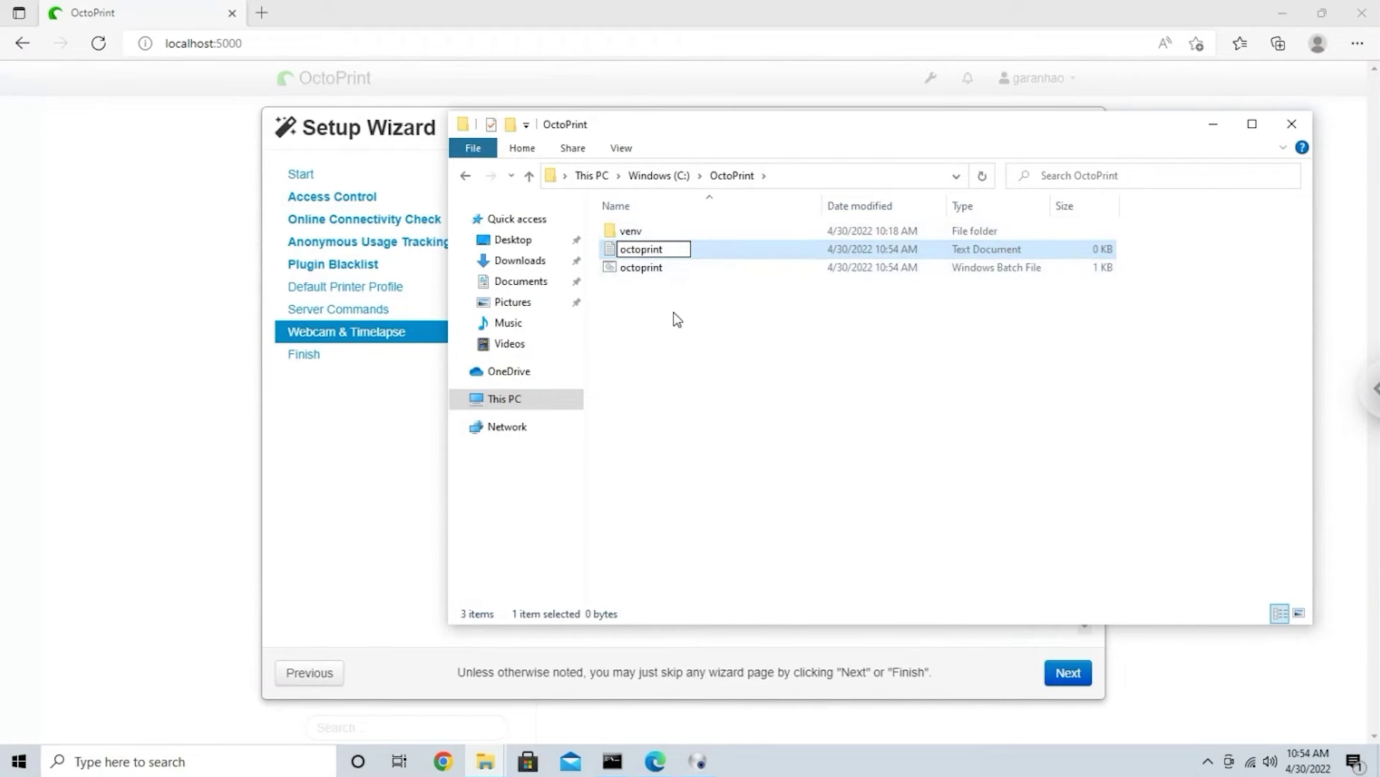
click(676, 317)
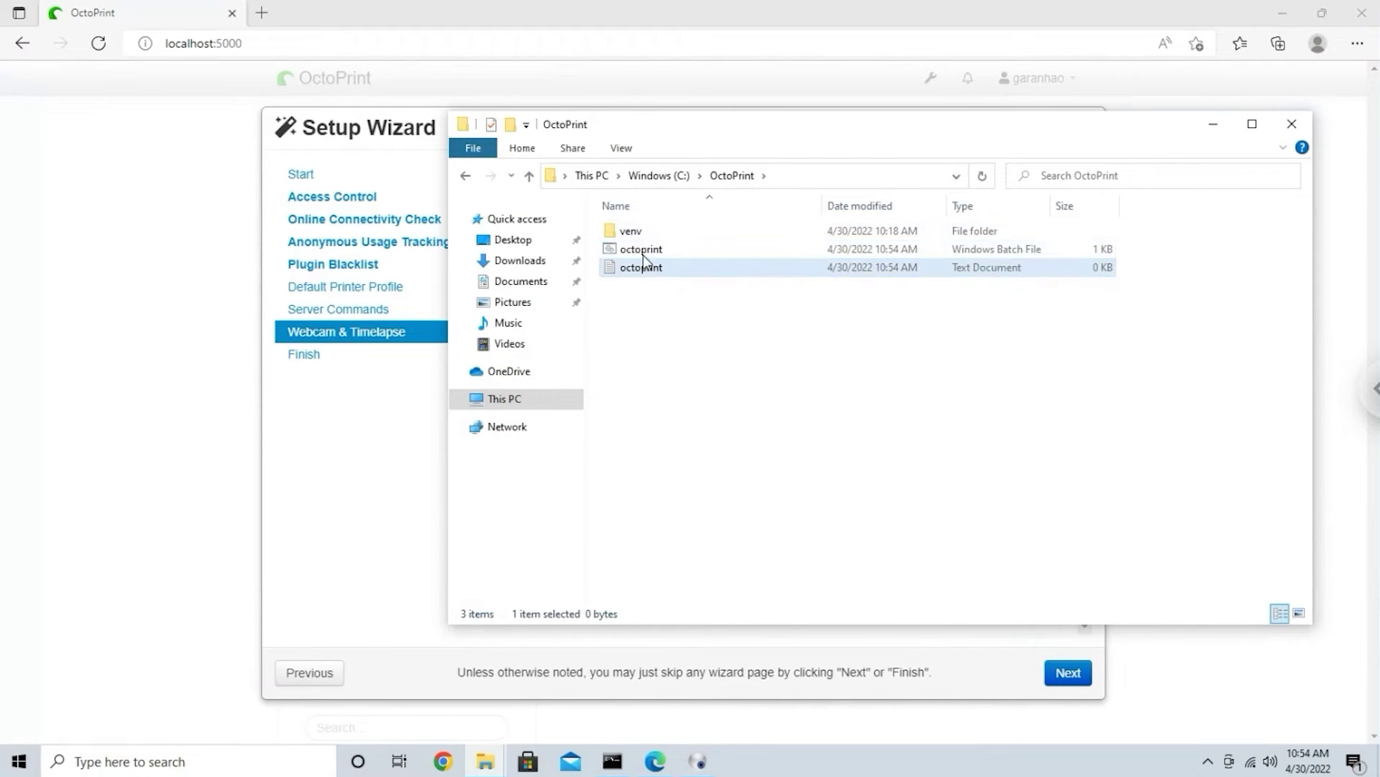
double_click(646, 270)
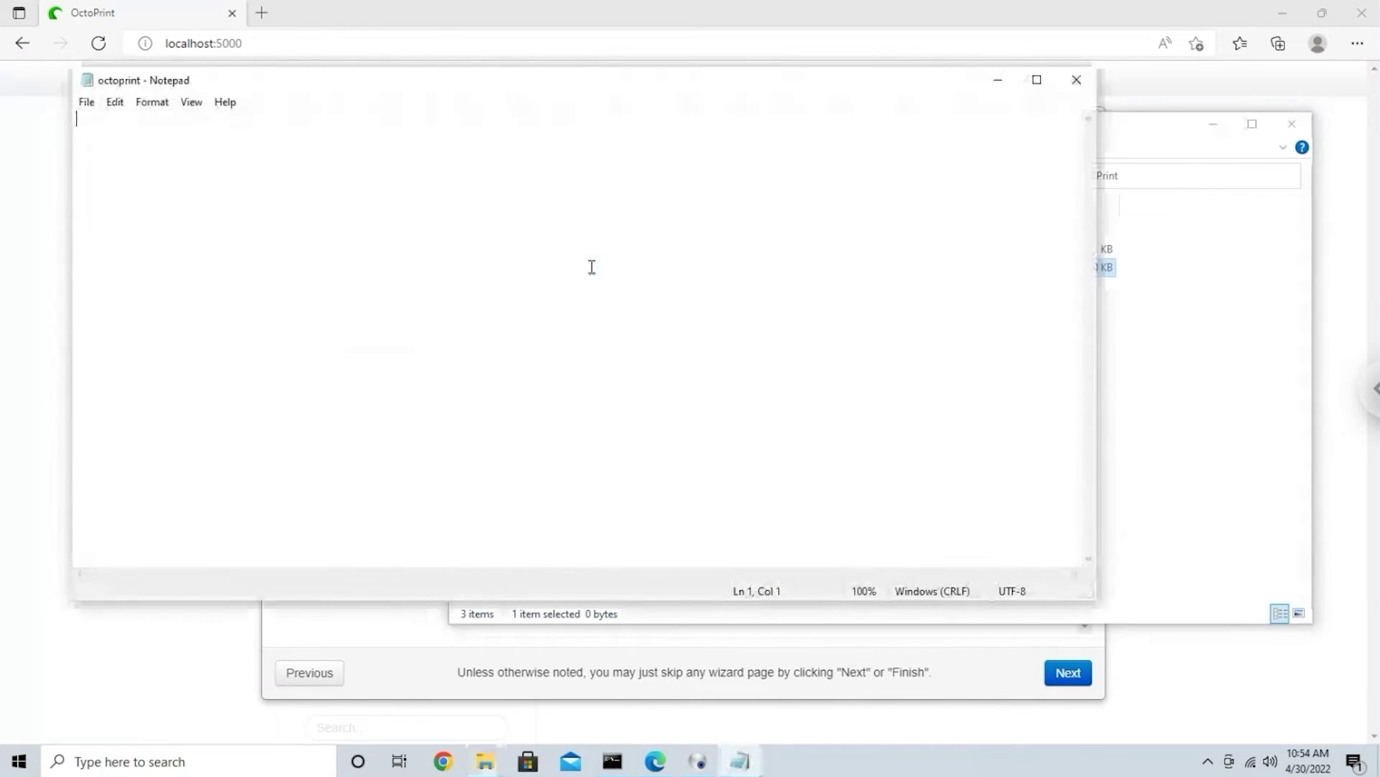
key(ctrl+v)
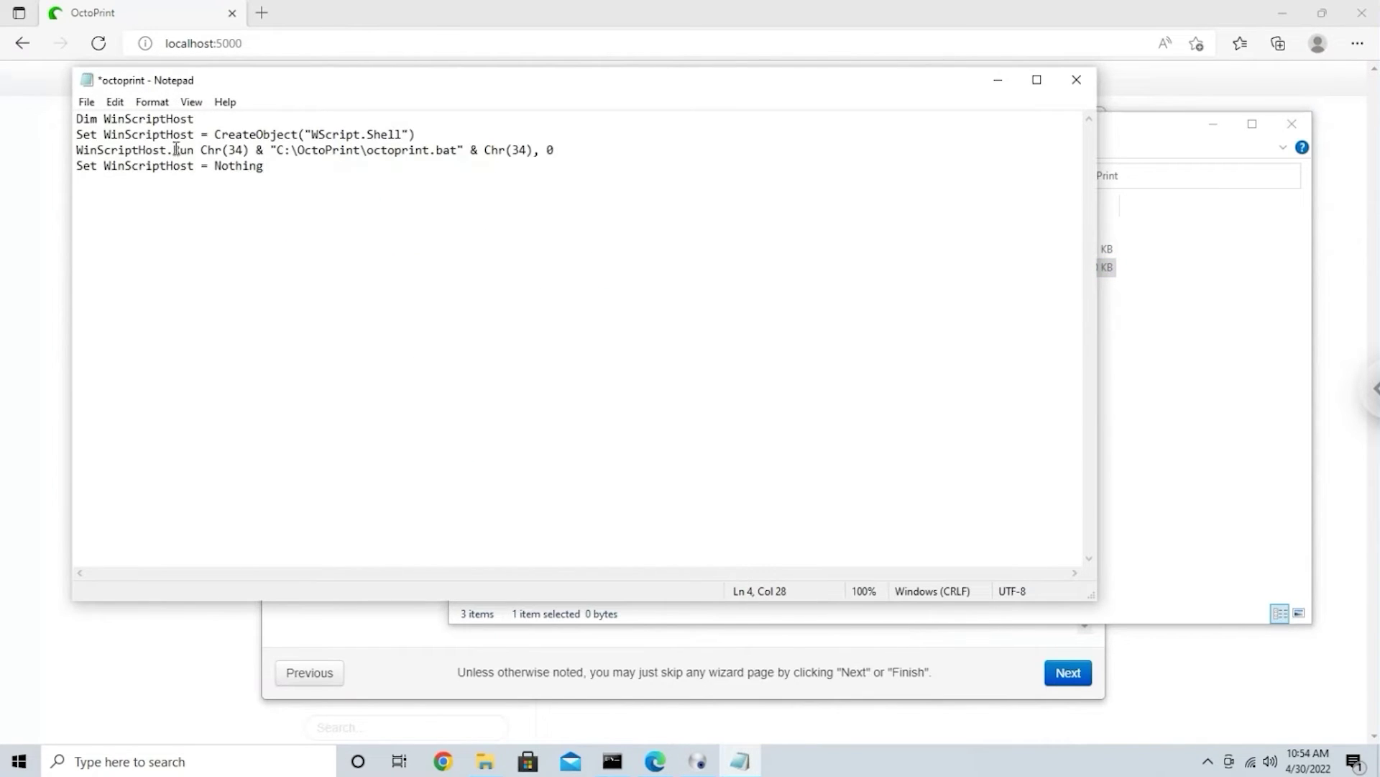
Step: Save the script as octoprint.vbs in C:\OctoPrint with the All Files type
click(86, 101)
click(136, 202)
click(262, 460)
click(251, 490)
click(244, 437)
click(244, 436)
text(.v)
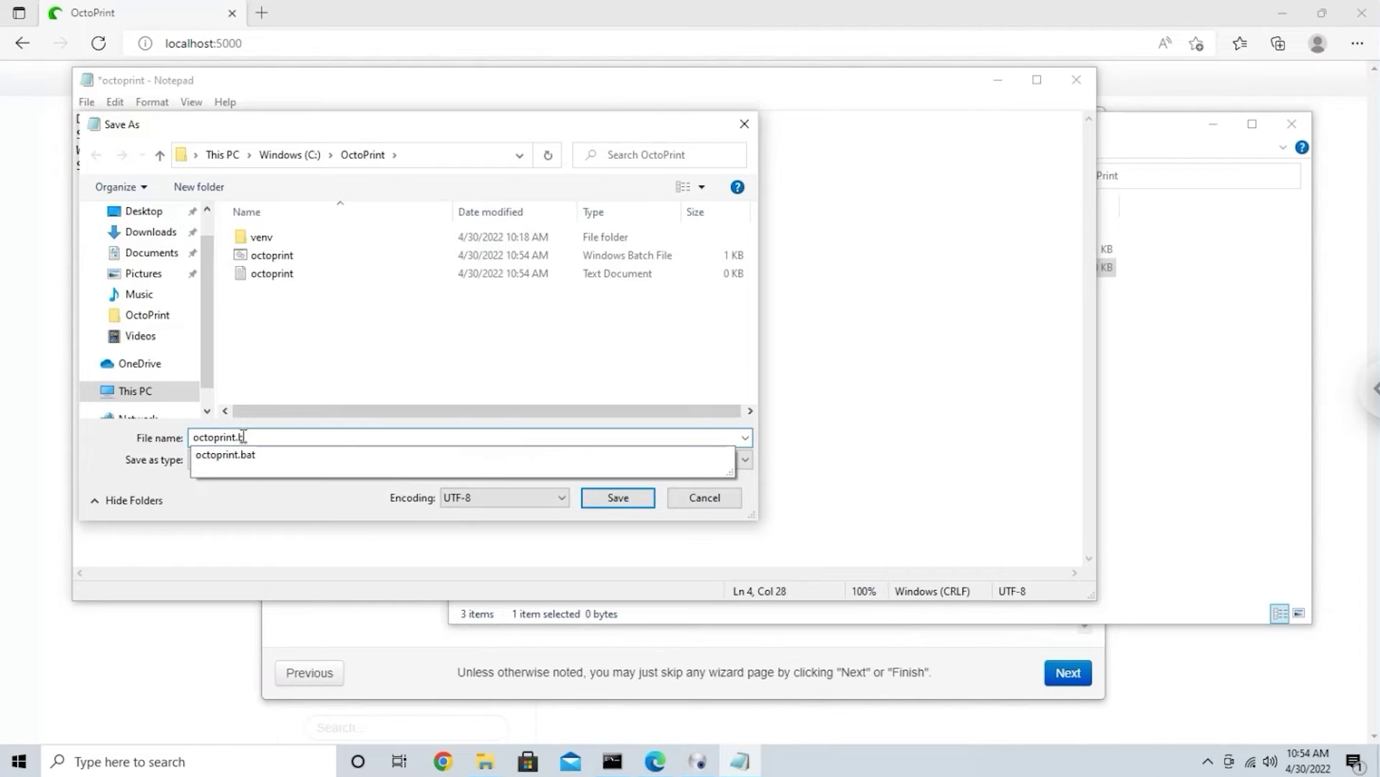
text(bs)
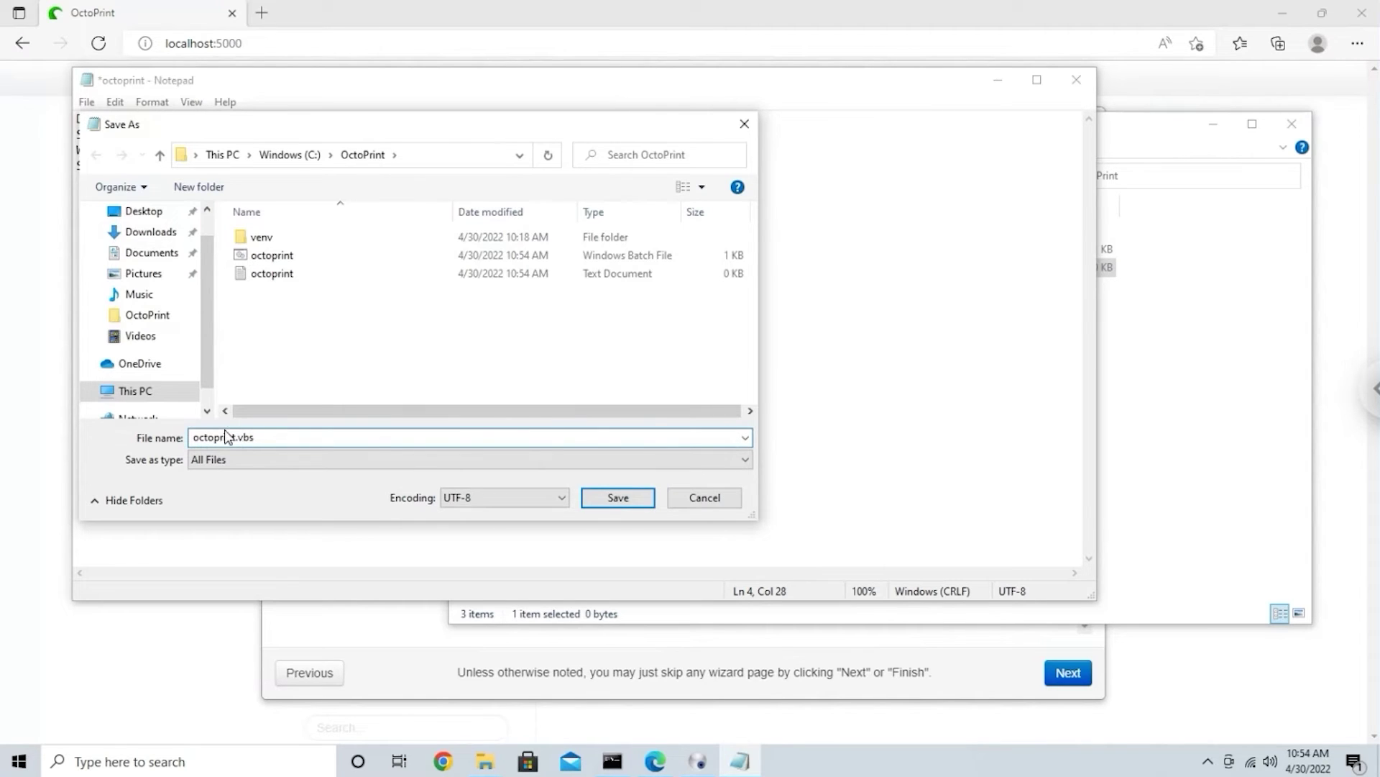
click(627, 501)
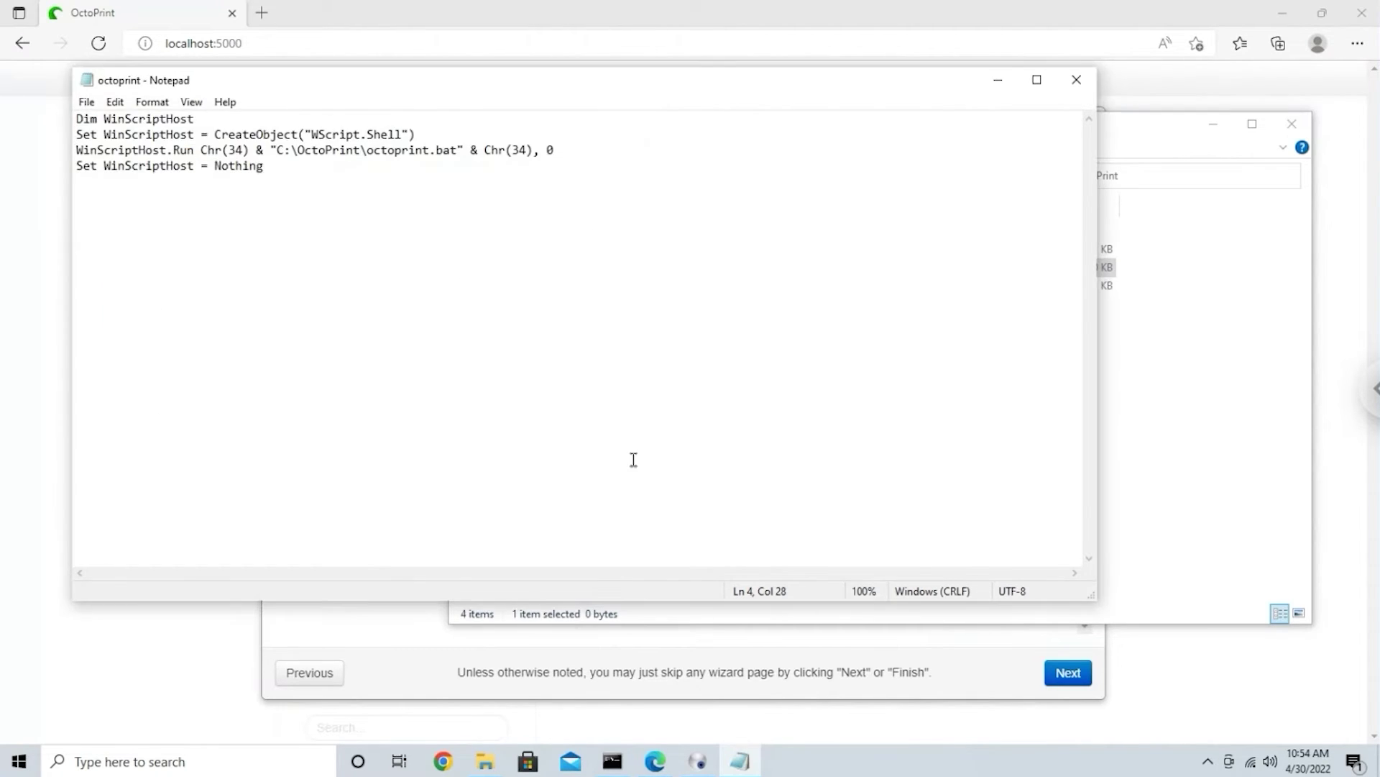
Step: Close Notepad and delete the empty octoprint text document from C:\OctoPrint
click(1074, 89)
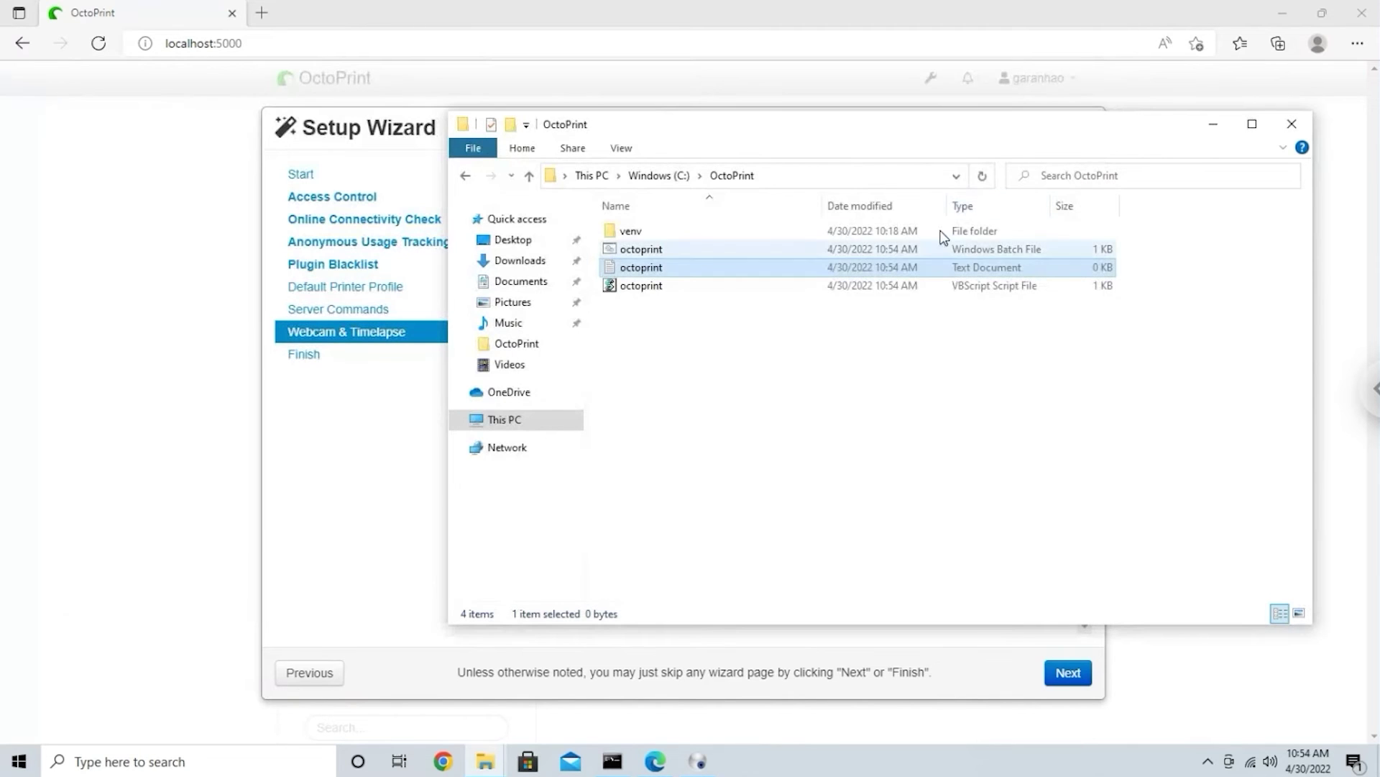
click(694, 345)
click(665, 269)
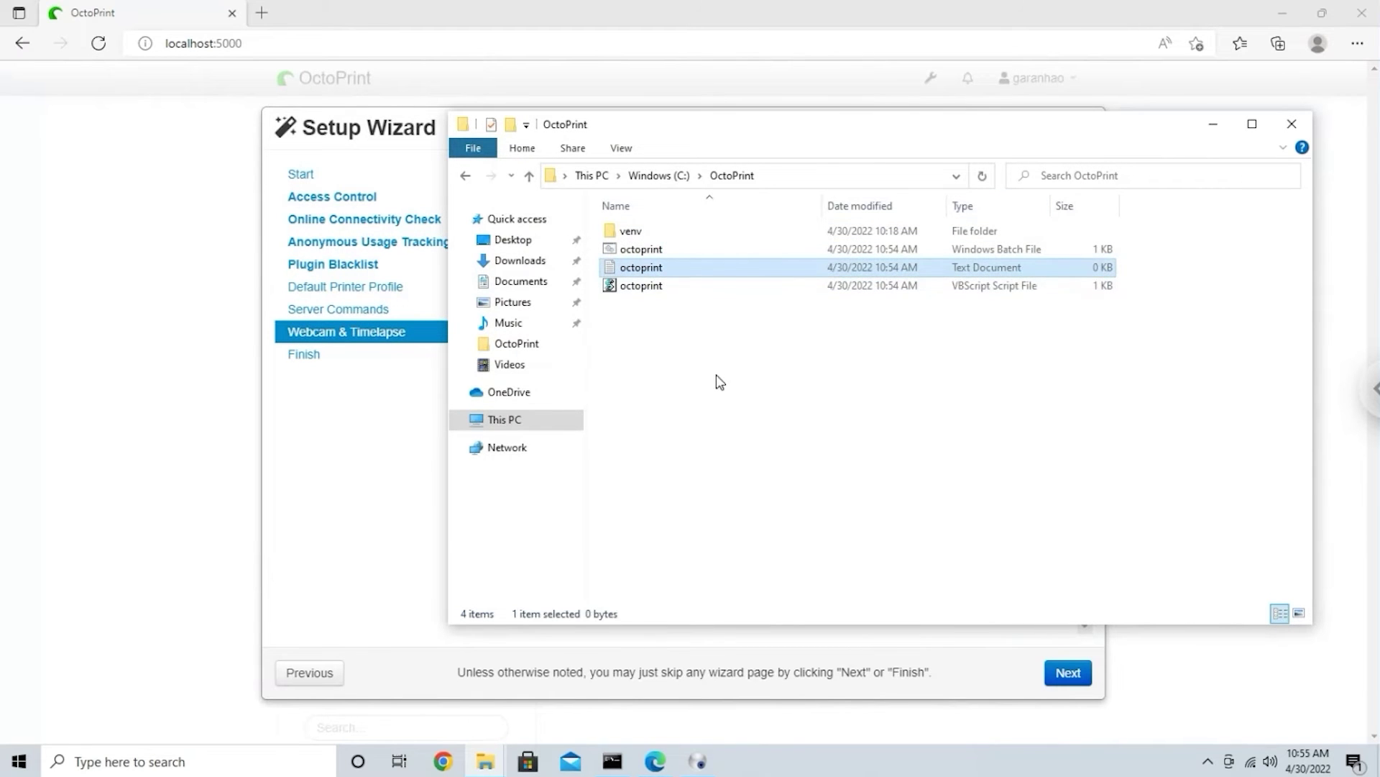
key(Delete)
Step: Arrange the Startup and OctoPrint windows side by side and drag octoprint.vbs into Startup
mouse_move(486, 761)
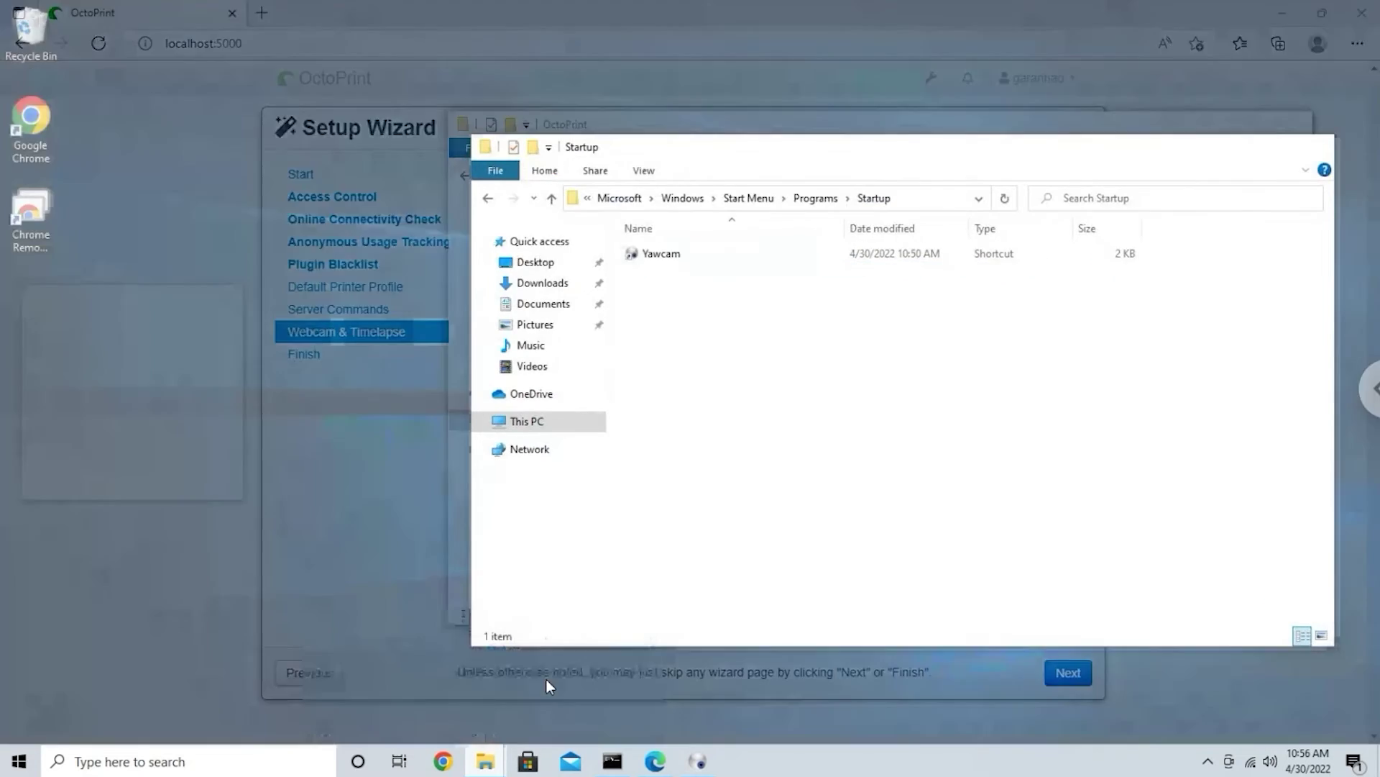
click(548, 682)
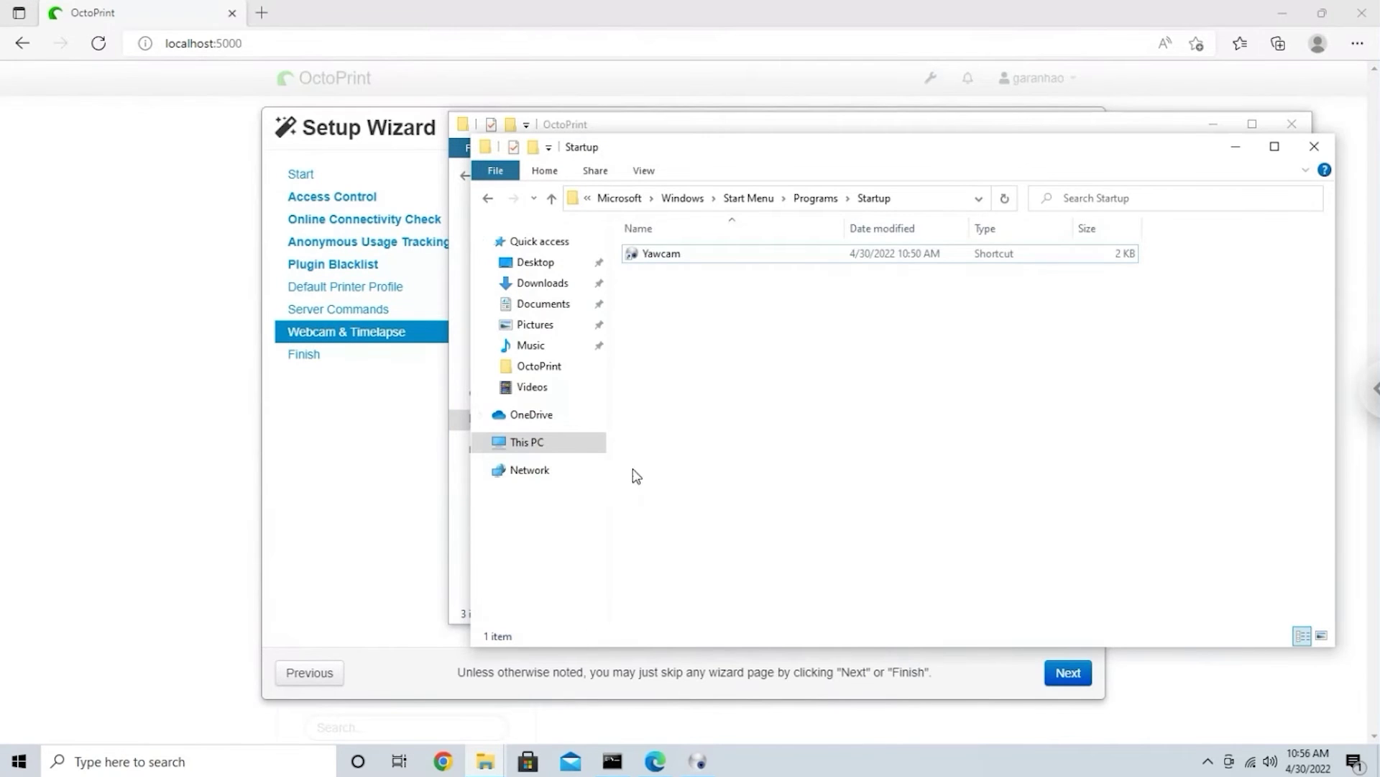
drag(788, 166, 829, 250)
click(788, 147)
click(647, 267)
drag(874, 128, 476, 75)
drag(324, 219, 1023, 458)
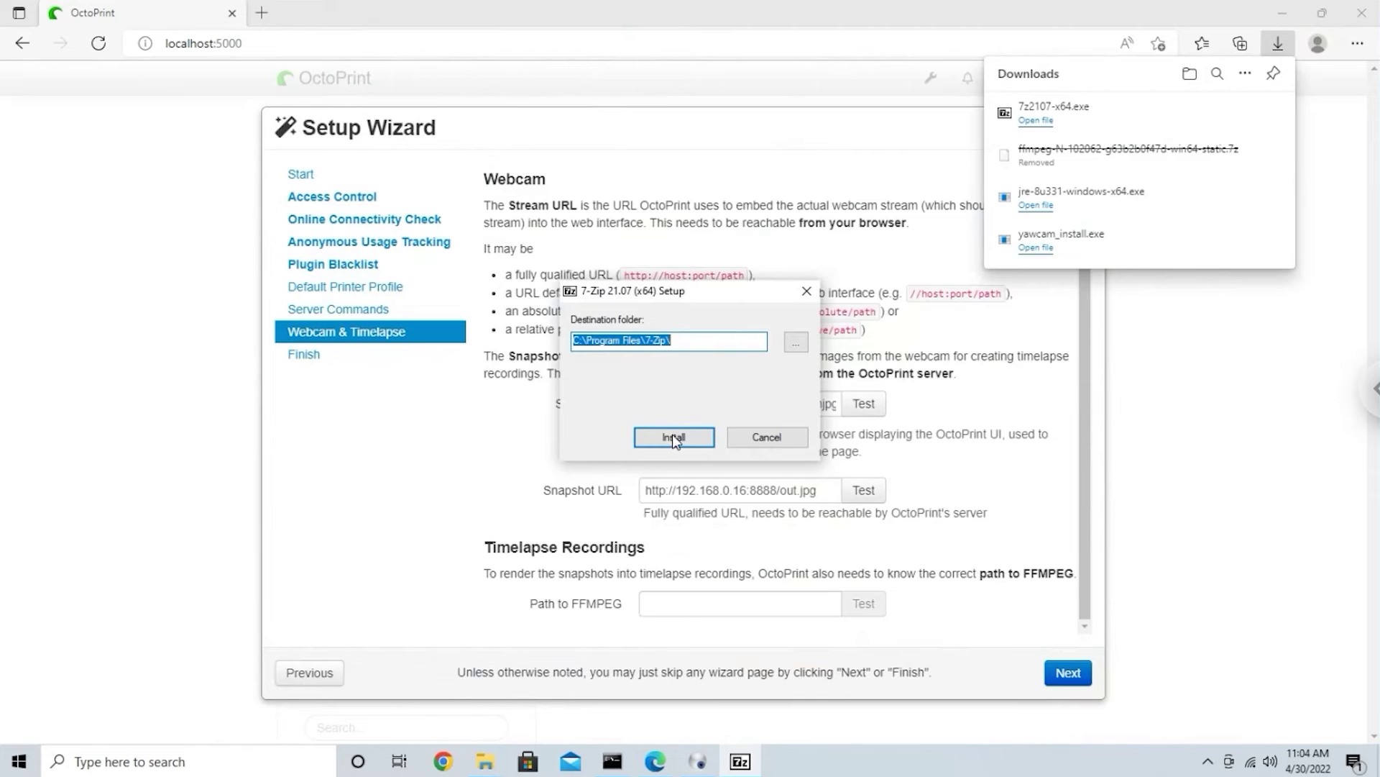
Step: Install 7-Zip into C:\Program Files\7-Zip and extract the ffmpeg archive into its own folder
click(674, 437)
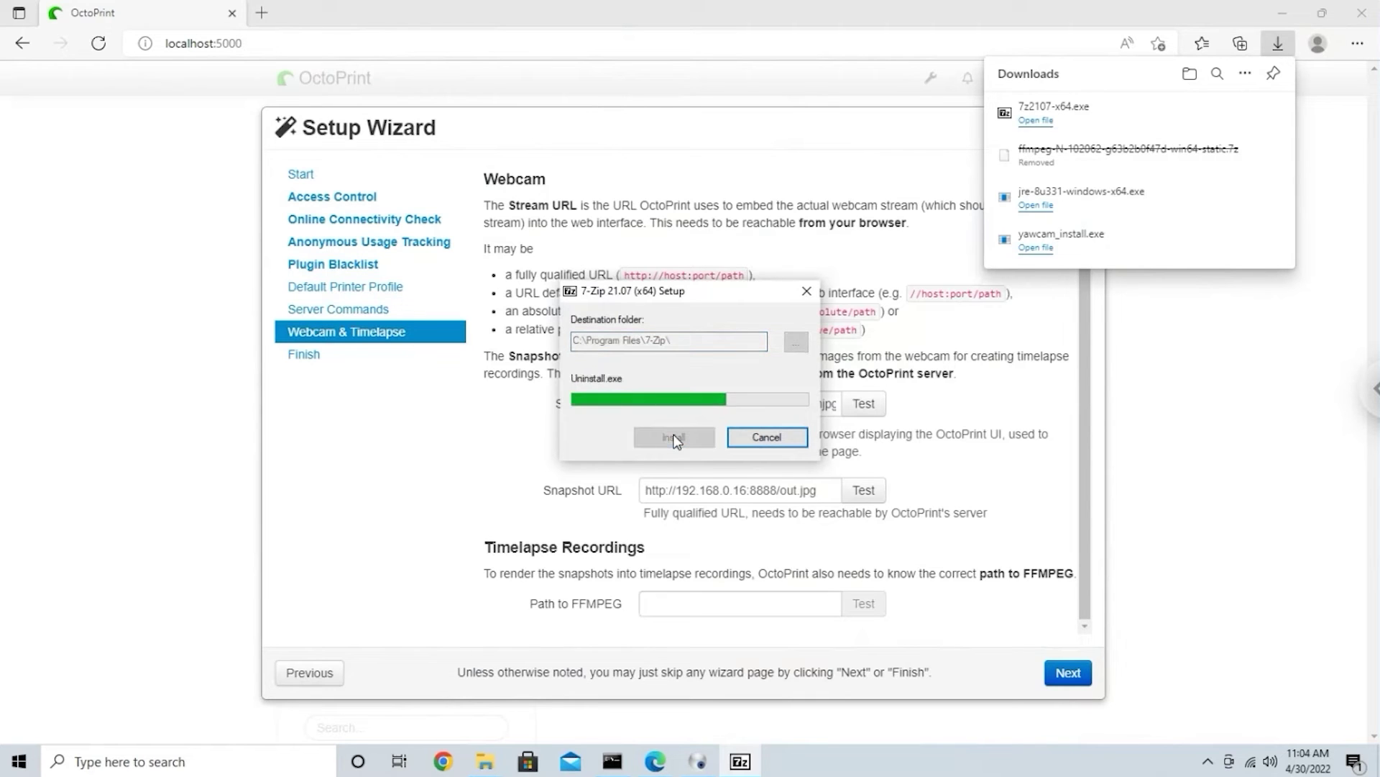
click(674, 437)
right_click(34, 300)
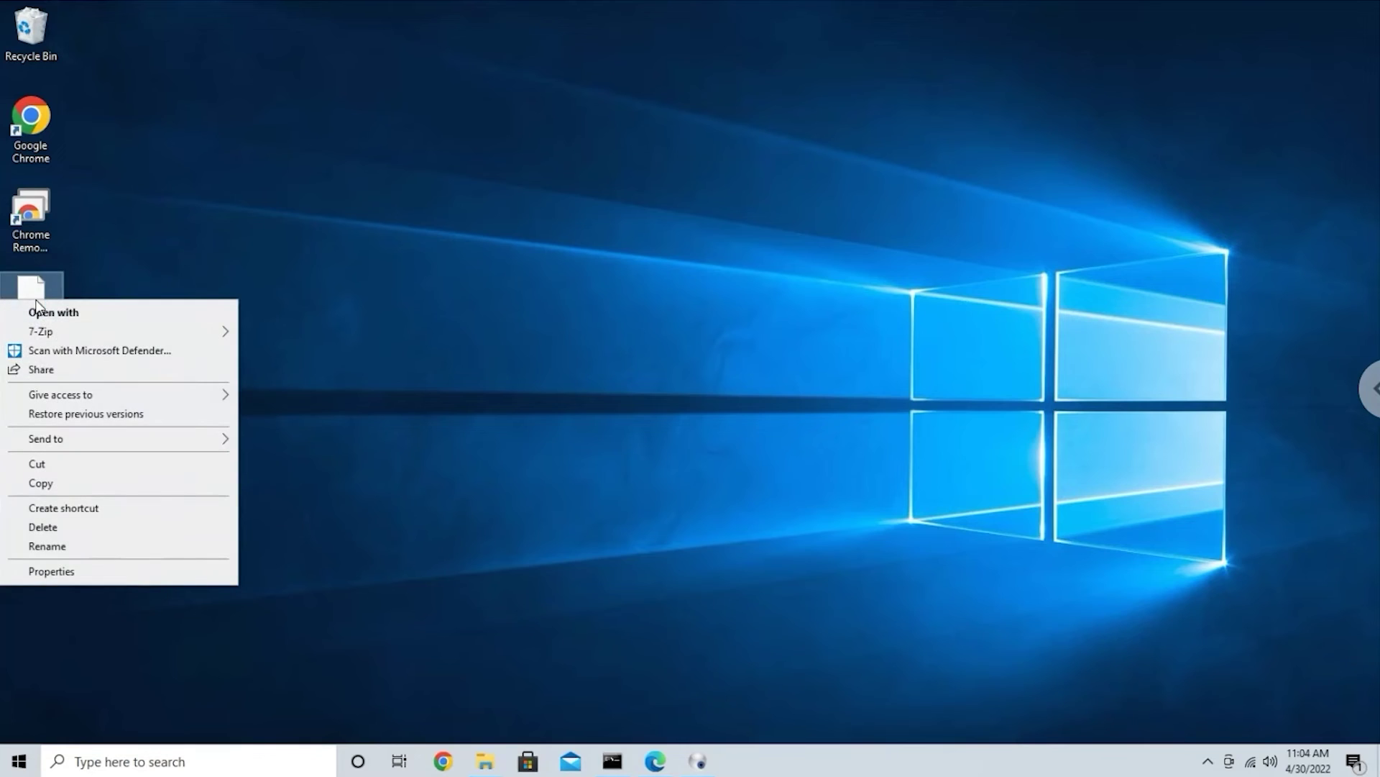
mouse_move(72, 334)
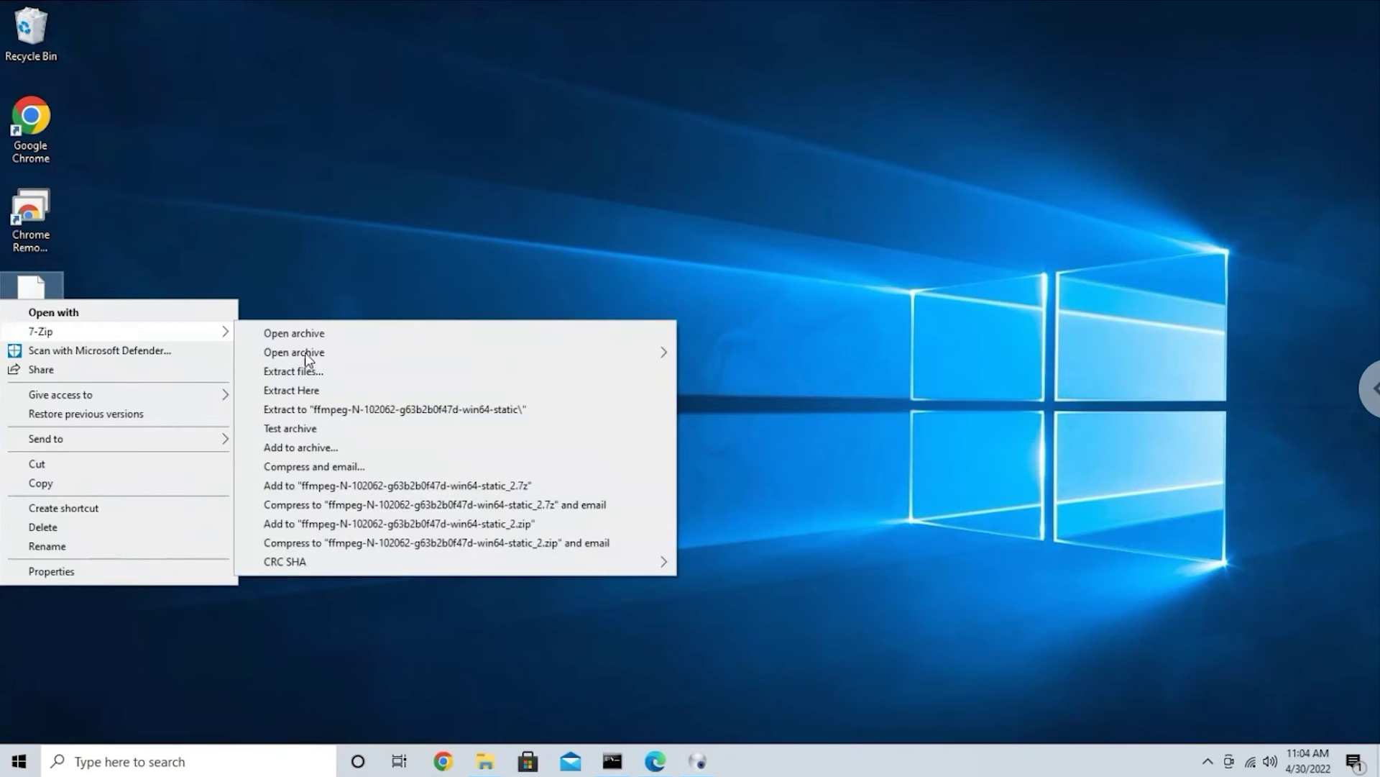
click(397, 410)
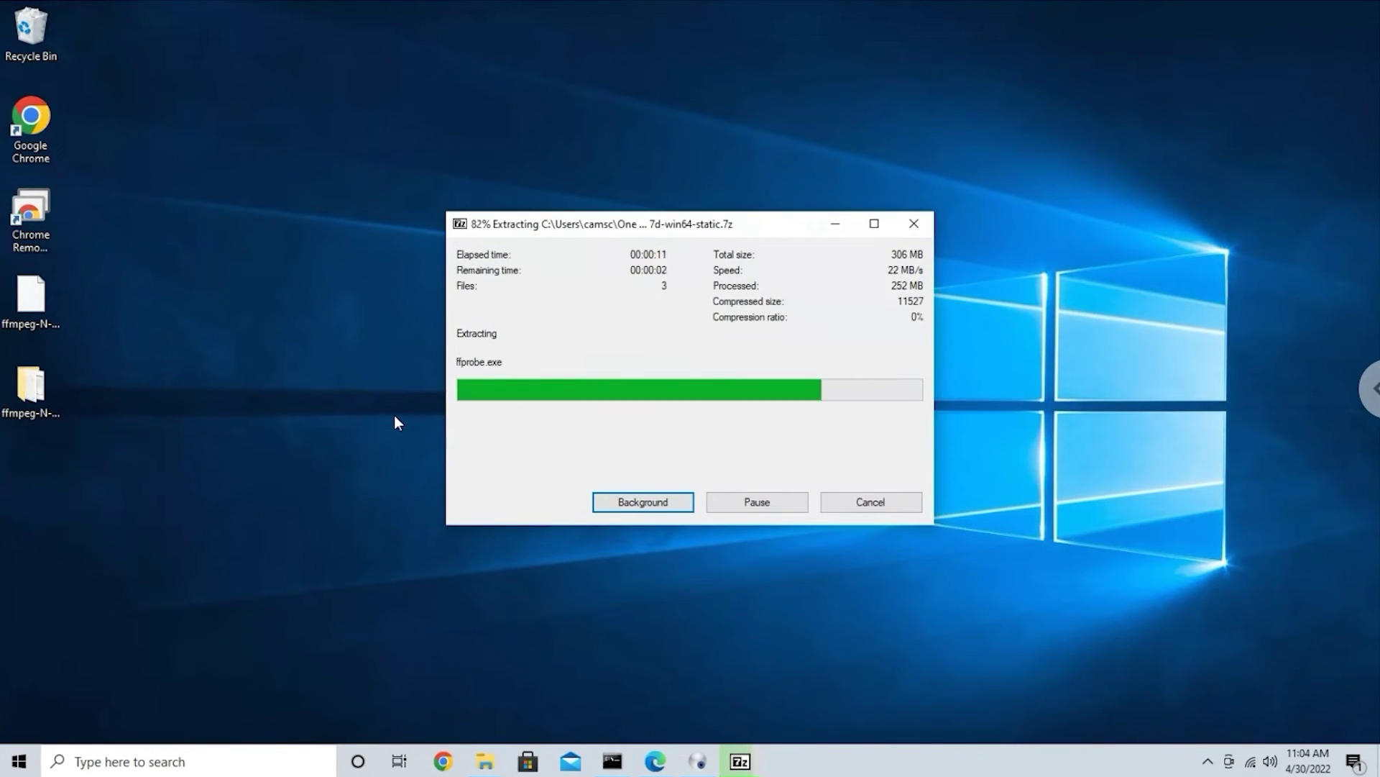
Step: Rename the extracted folder to ffmpeg, delete the archive, and move the folder into C:\OctoPrint
click(46, 417)
key(F2)
click(48, 414)
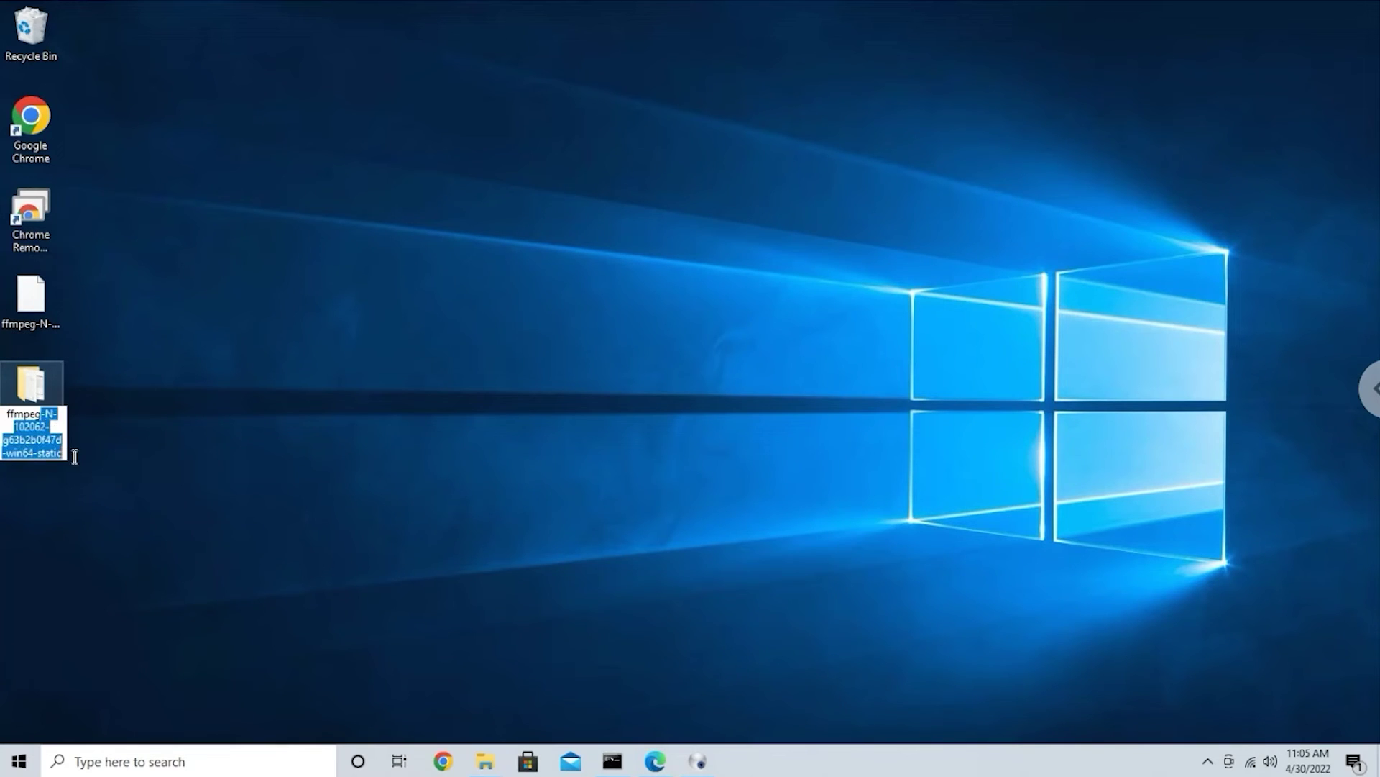
key(Delete)
click(22, 305)
key(Delete)
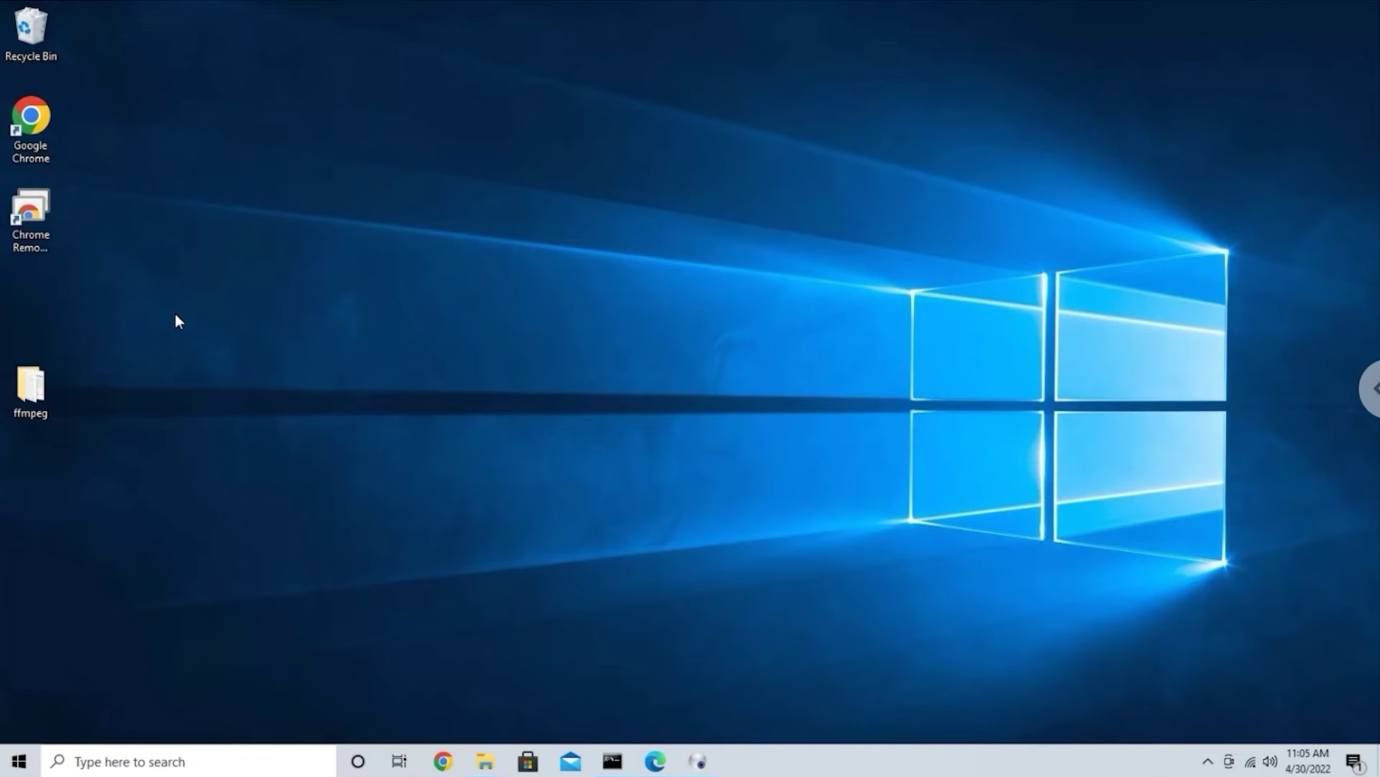
key(alt+Tab)
drag(59, 417, 356, 357)
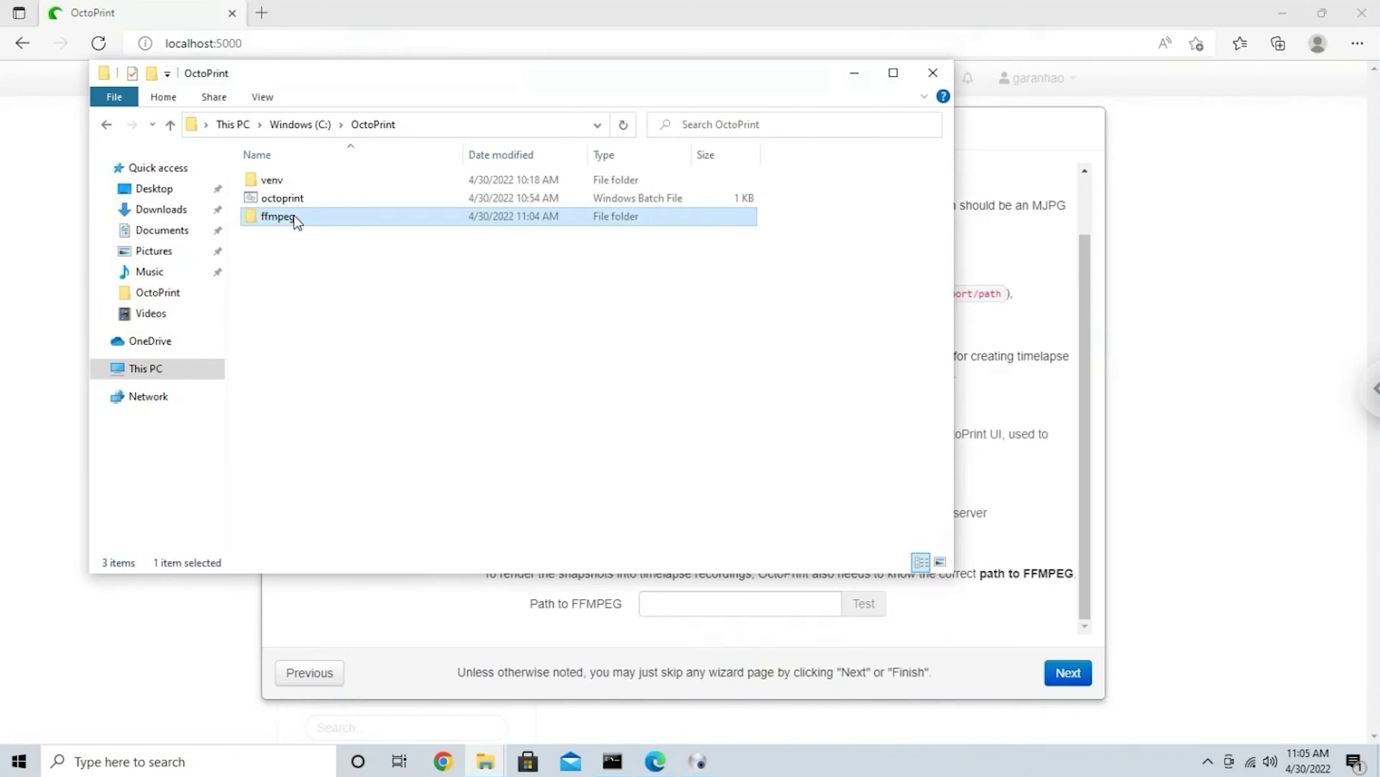
Step: Copy the ffmpeg folder path and set Path to FFMPEG to C:\OctoPrint\ffmpeg\ffmpeg.exe, then test it
double_click(291, 217)
click(486, 125)
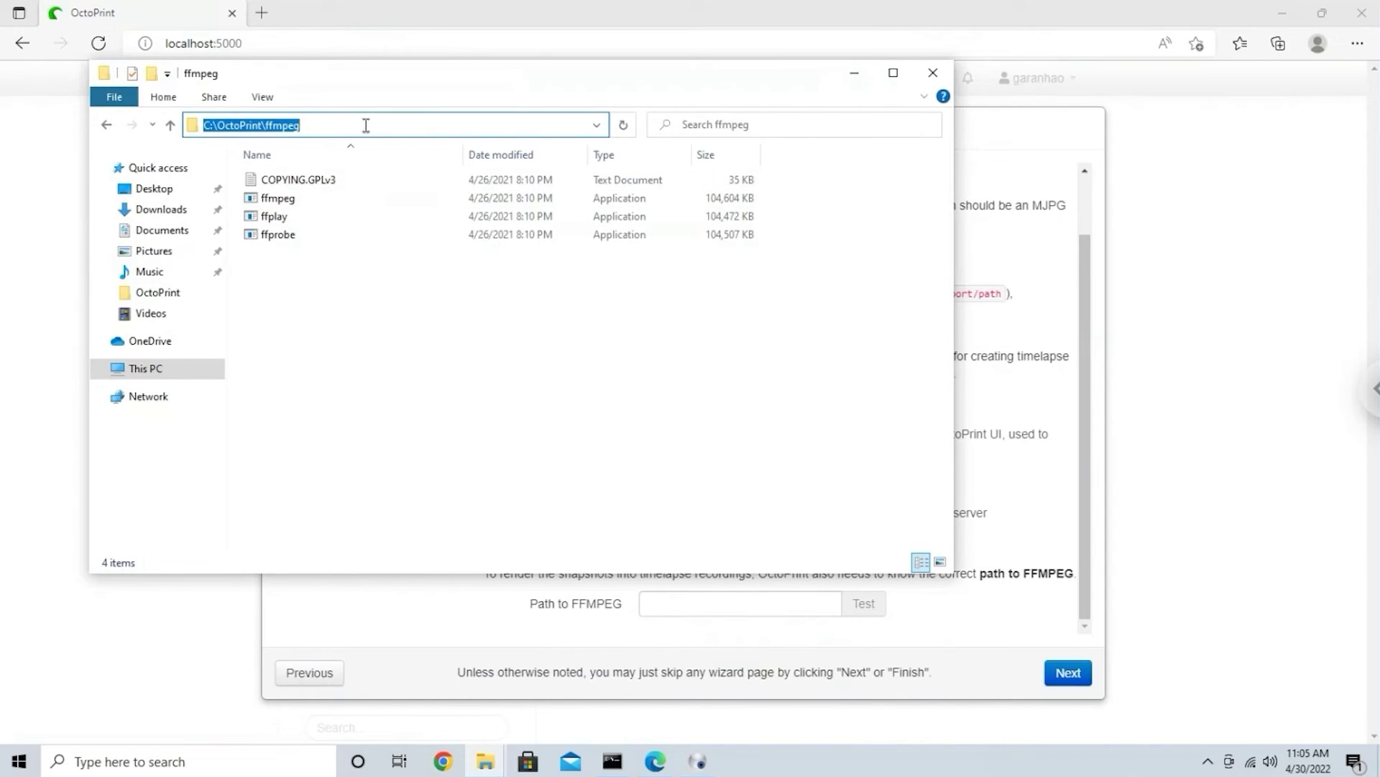
right_click(320, 124)
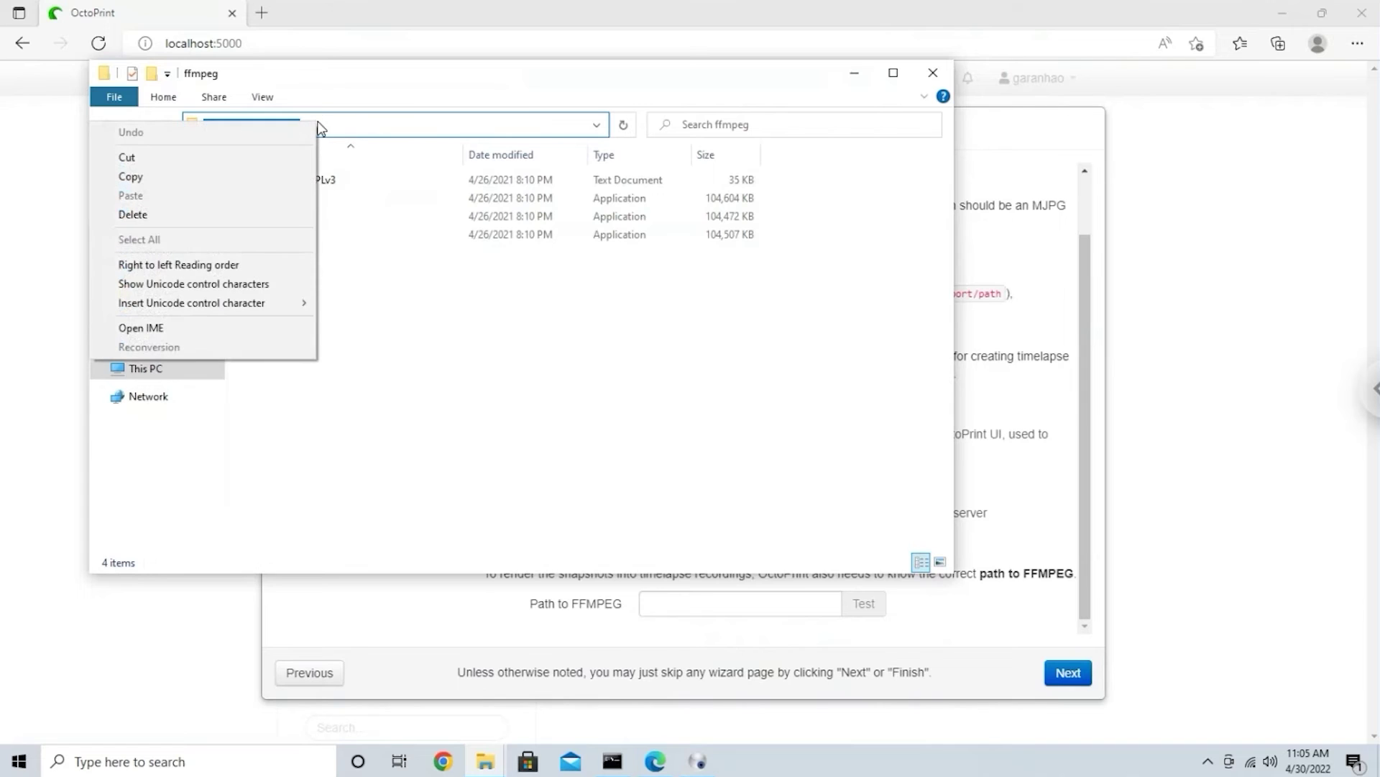
click(187, 180)
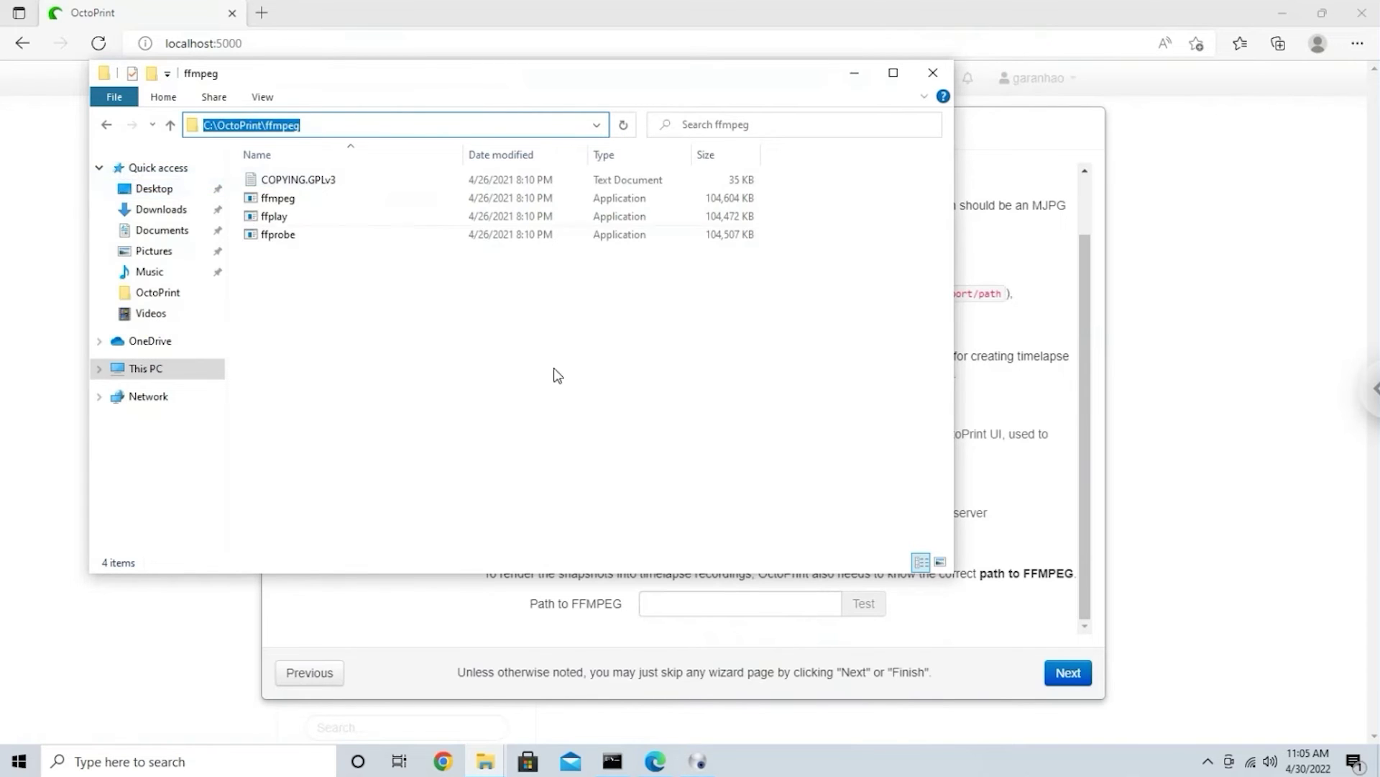
click(1085, 498)
click(766, 607)
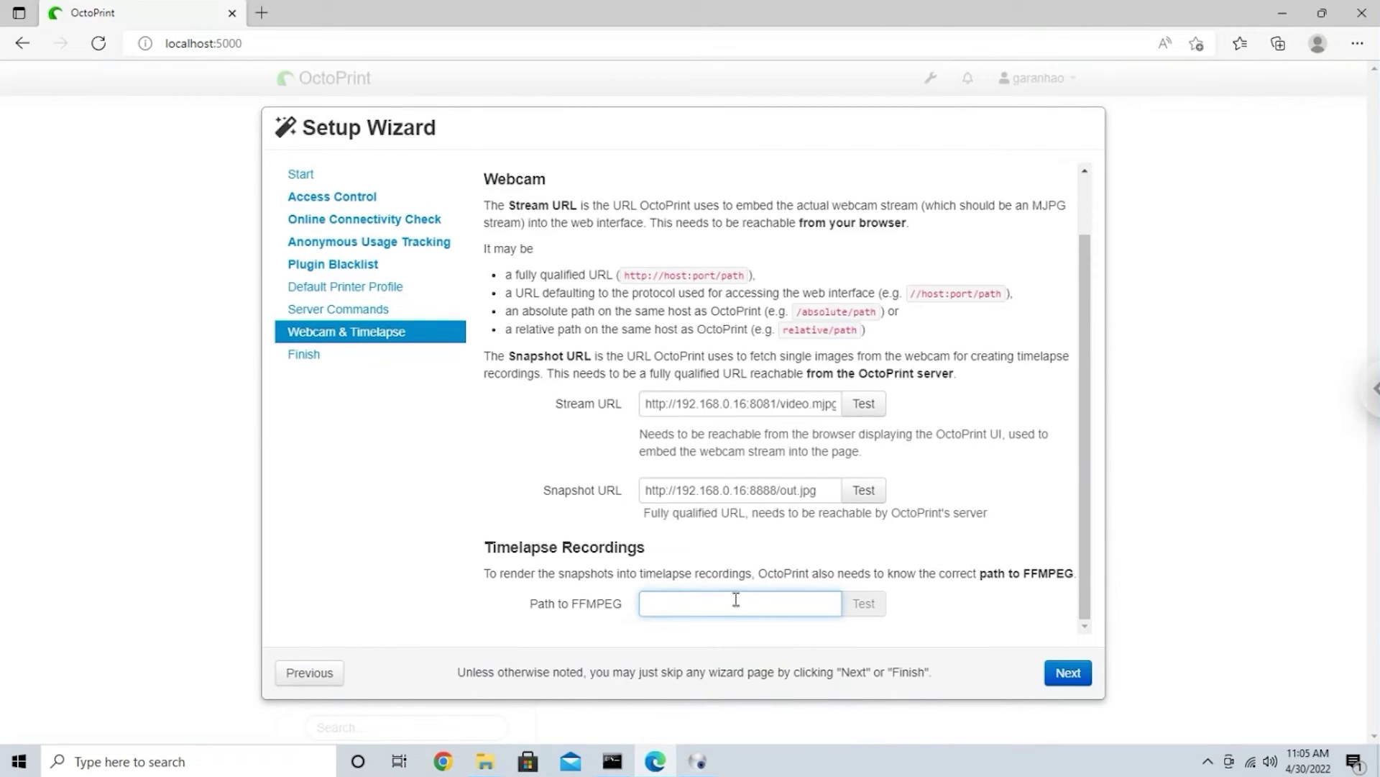
key(ctrl+v)
text(fmpeg.exe)
click(884, 581)
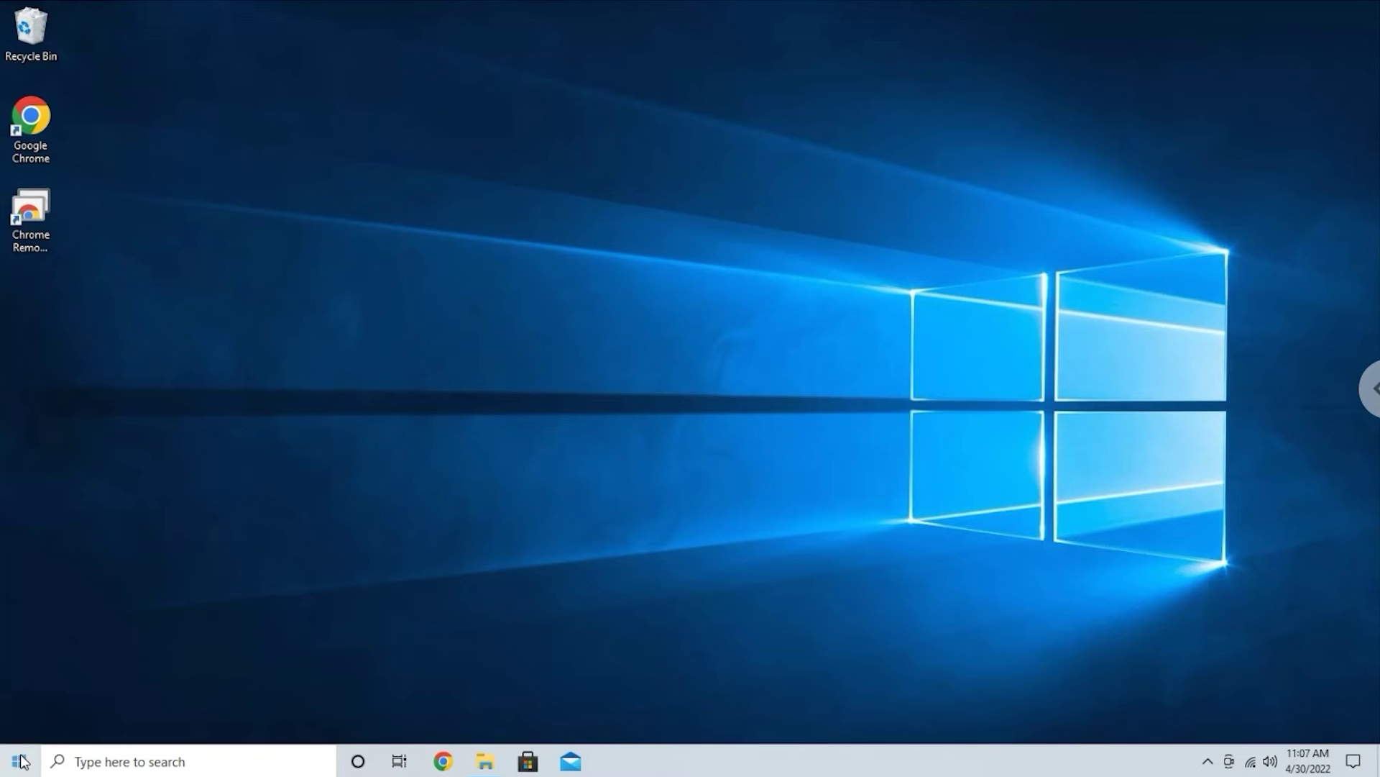
click(20, 760)
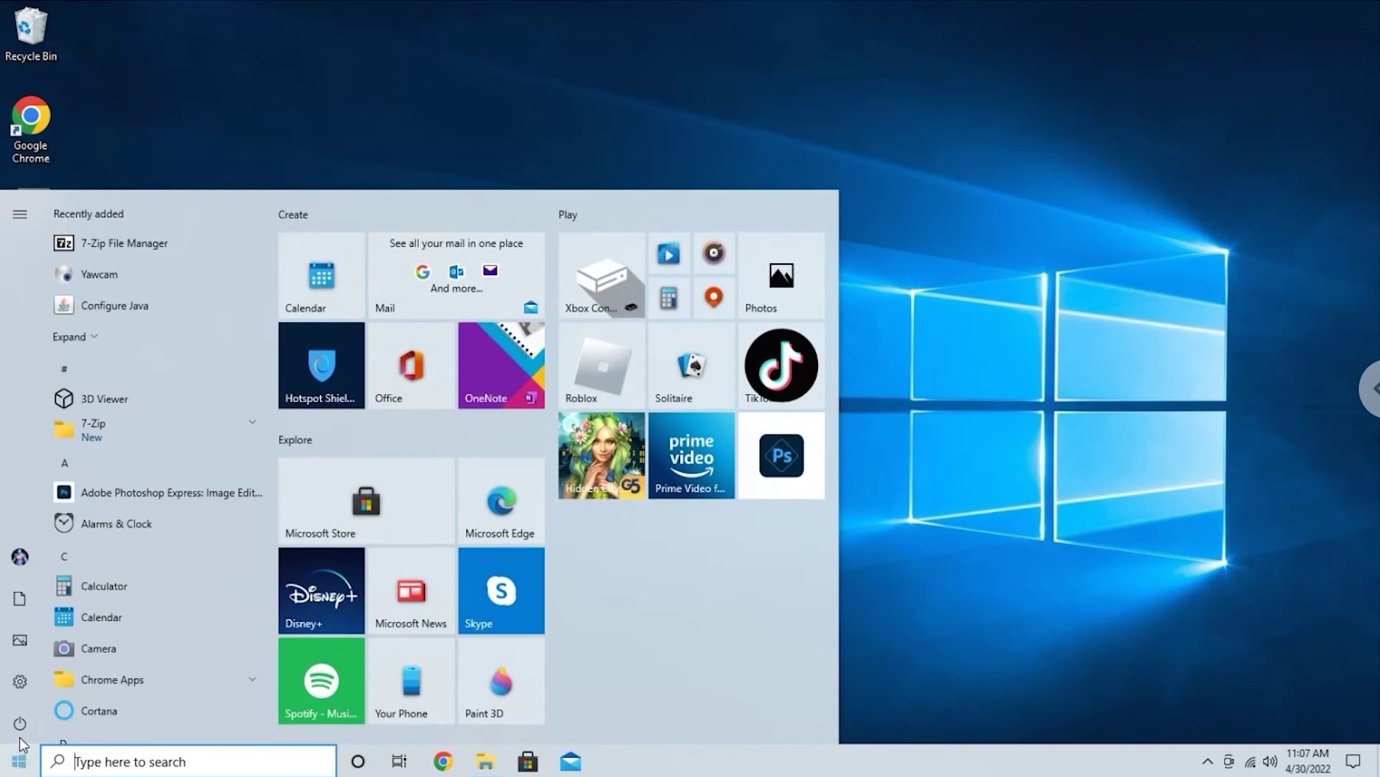
Step: Restart the mini PC from the Start menu's power options
click(20, 721)
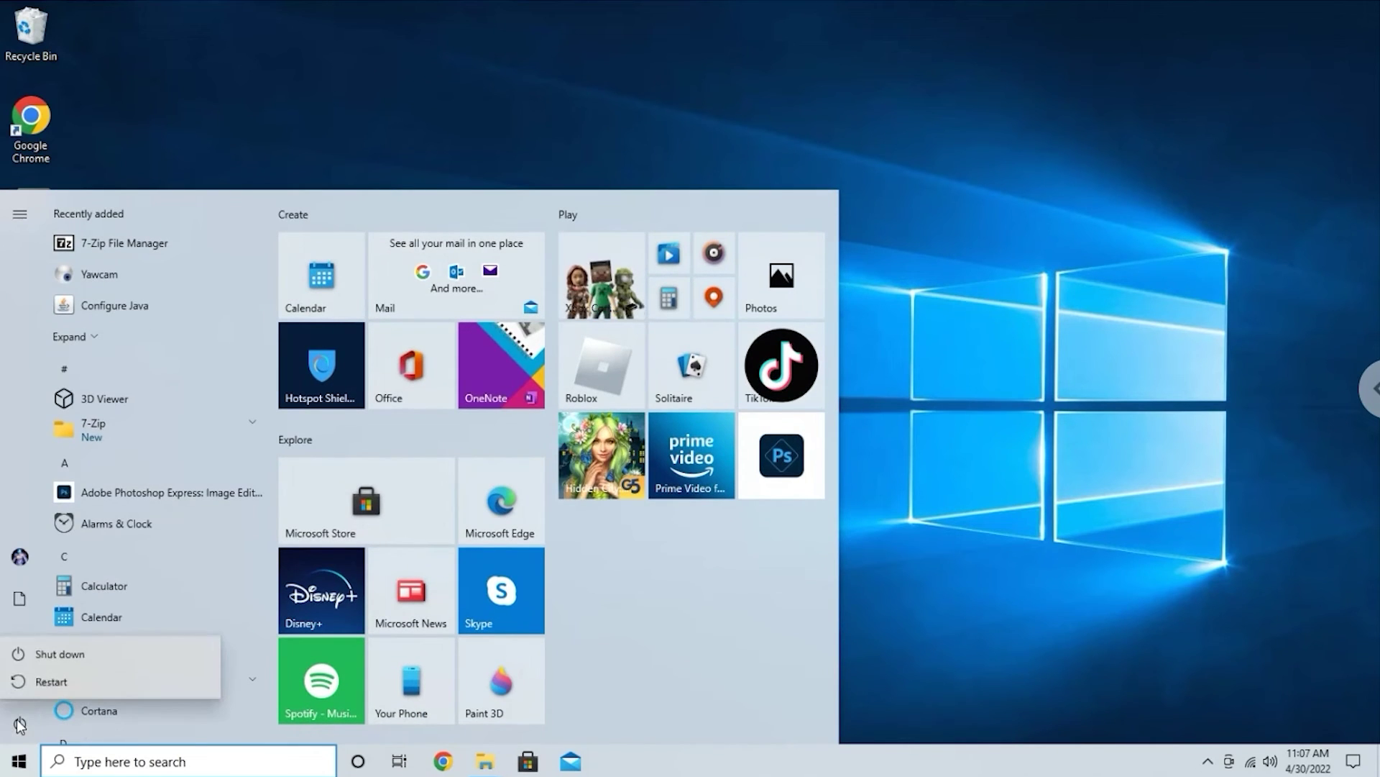
click(49, 680)
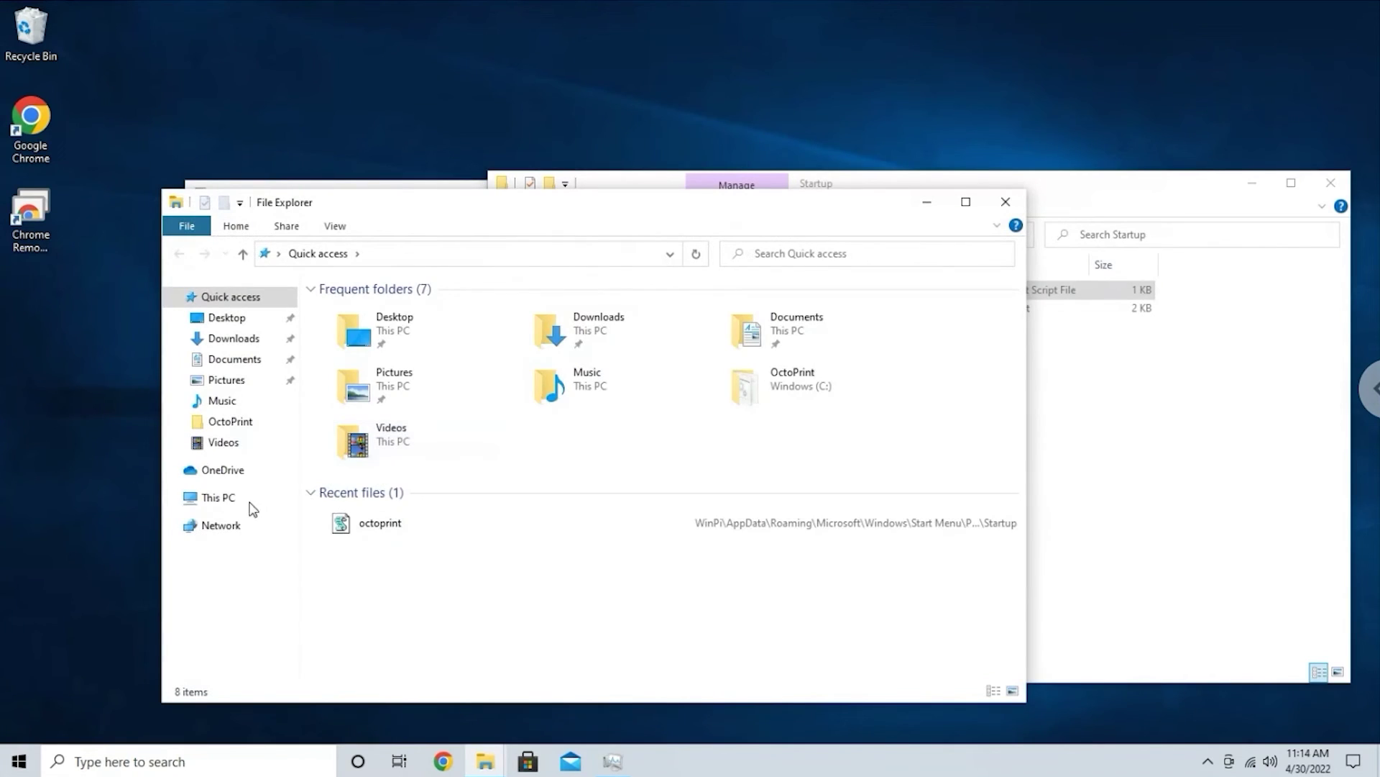
Step: Open the OctoPrint_out log in C:\OctoPrint, scroll through it to confirm OctoPrint started, then close it
click(253, 497)
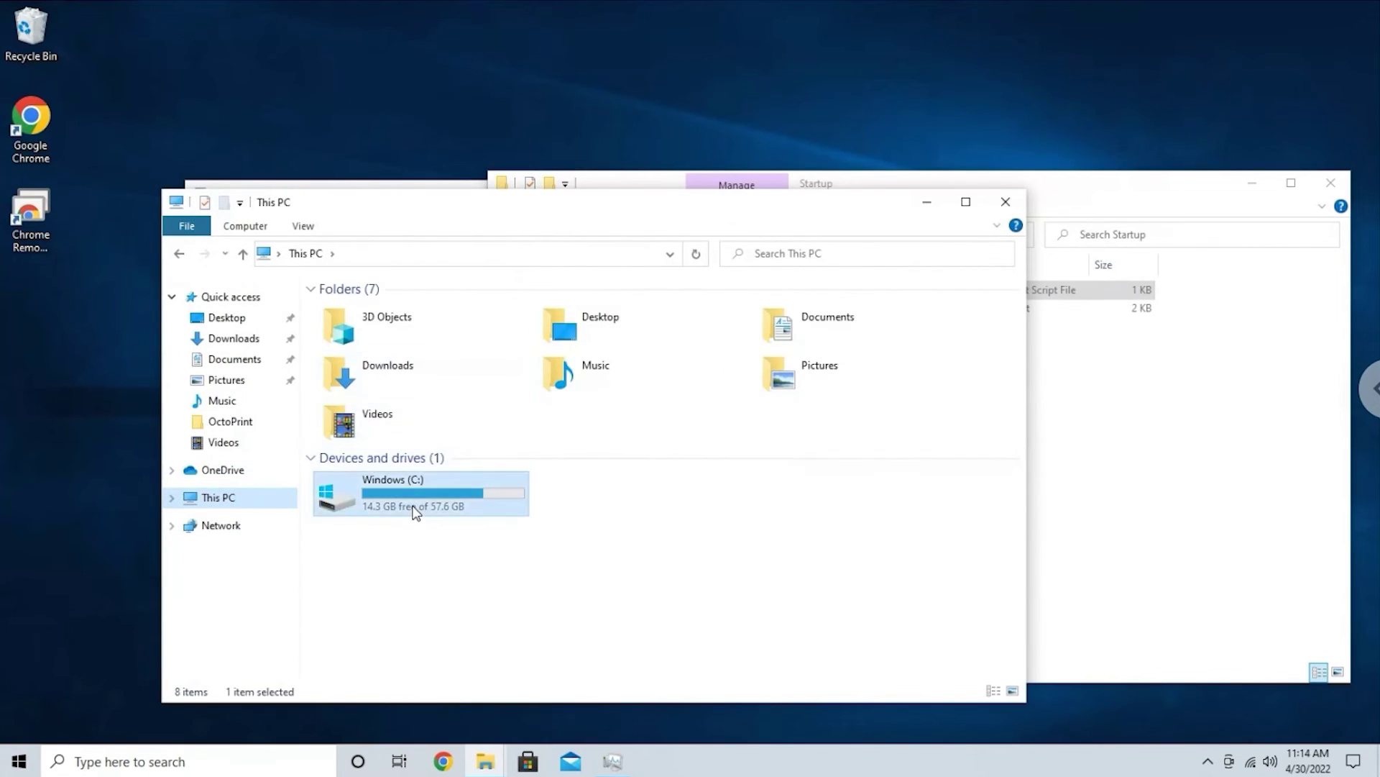
double_click(399, 482)
double_click(374, 326)
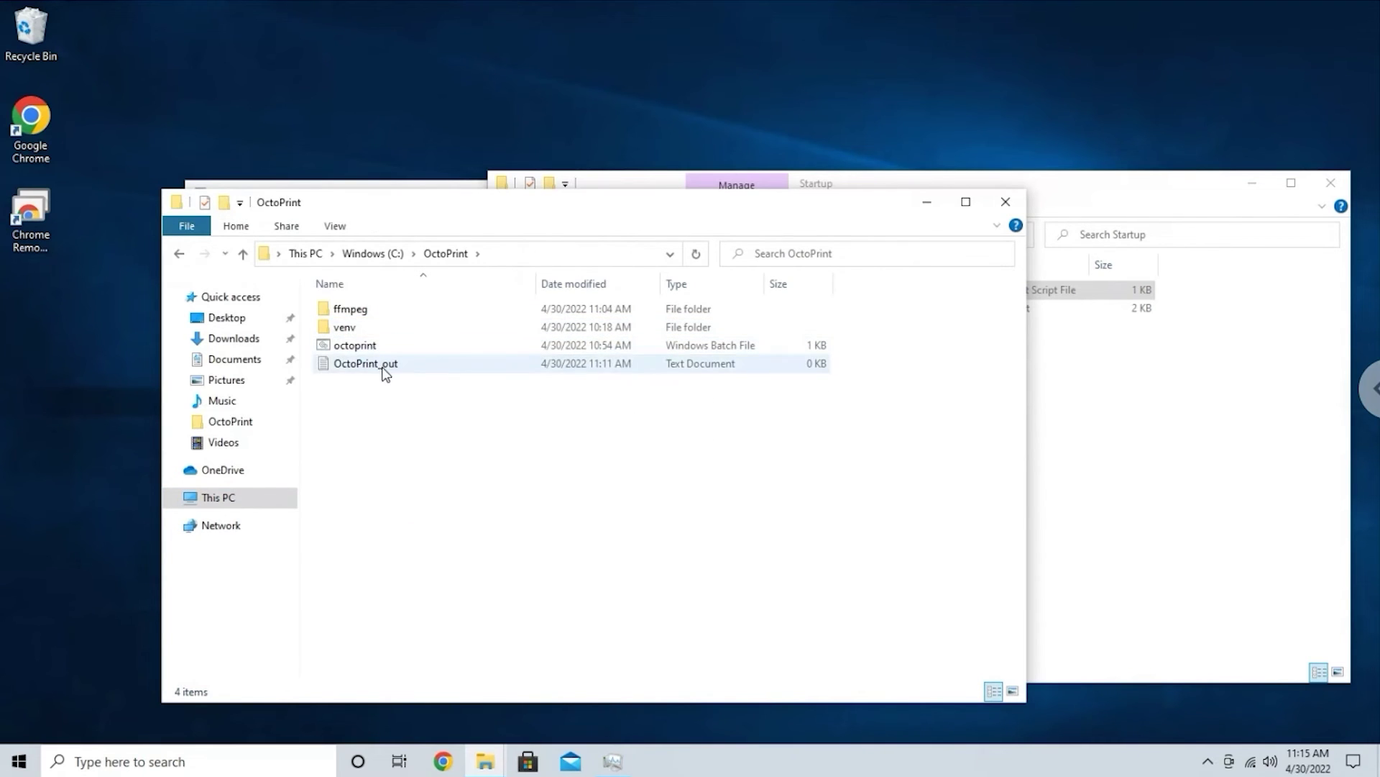
double_click(385, 369)
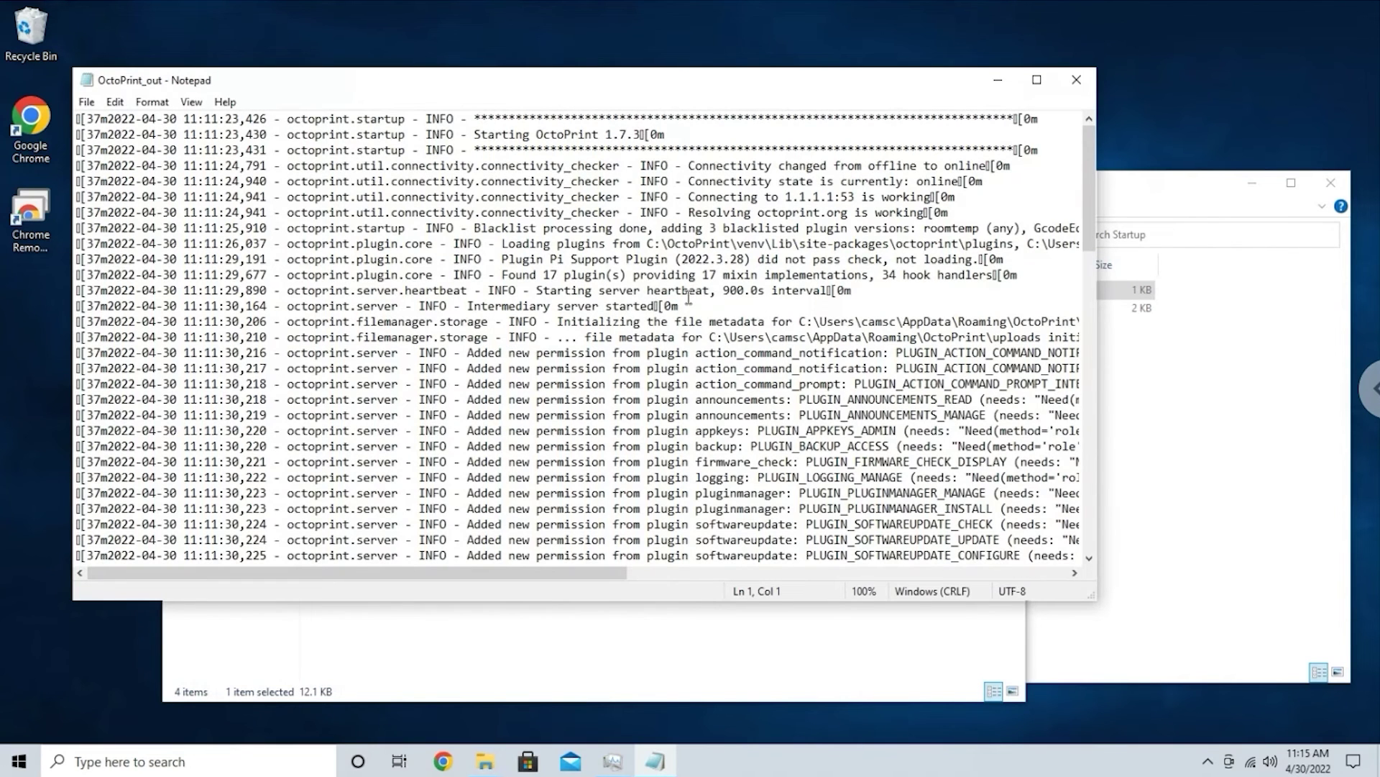
scroll(688, 297, down, 15)
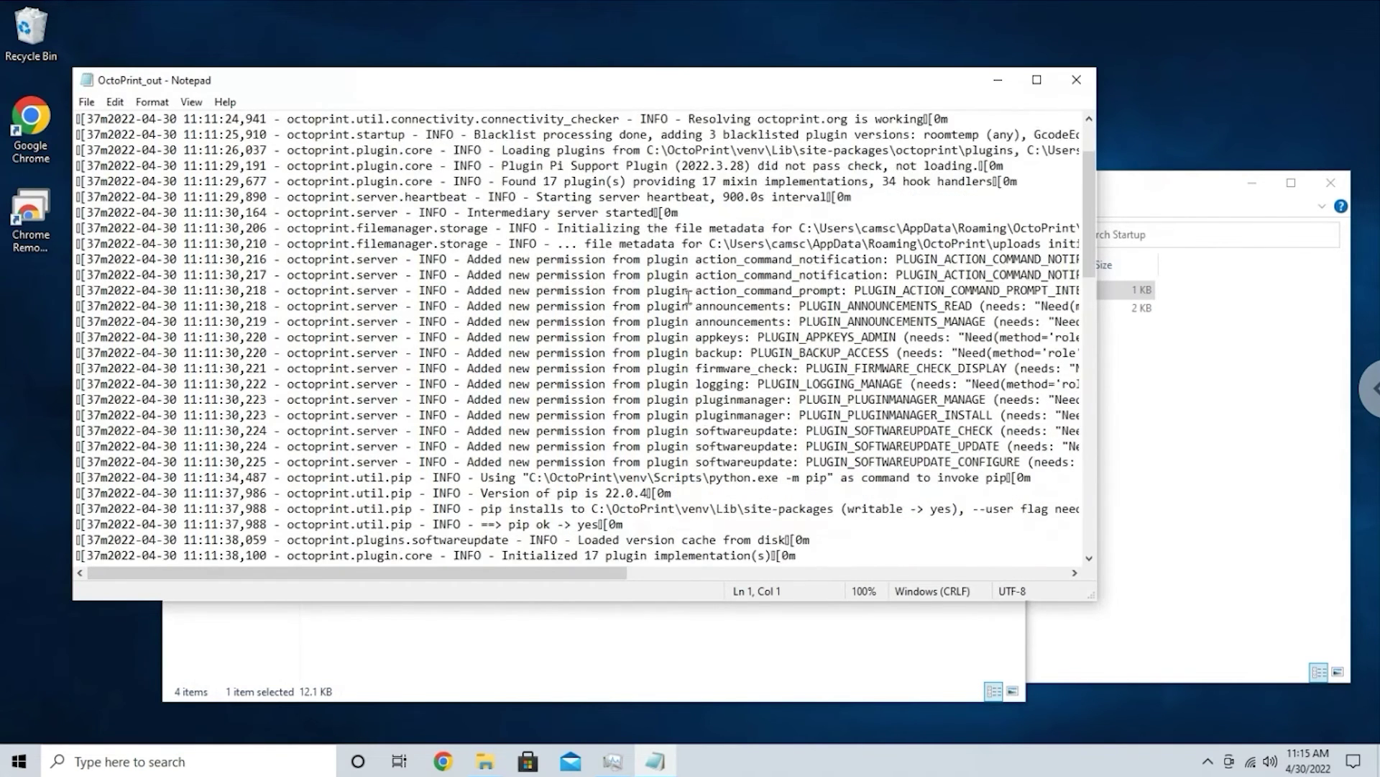
scroll(688, 297, down, 9)
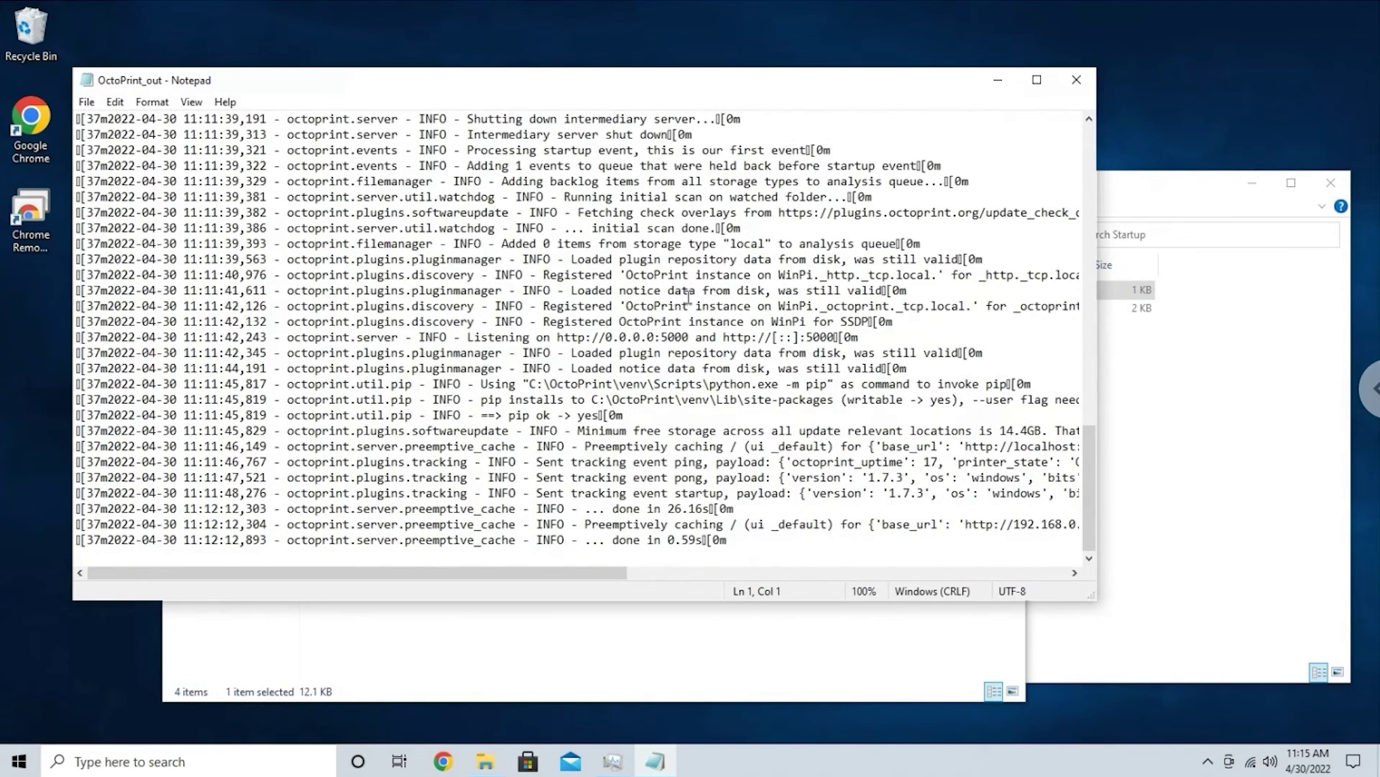
click(1077, 80)
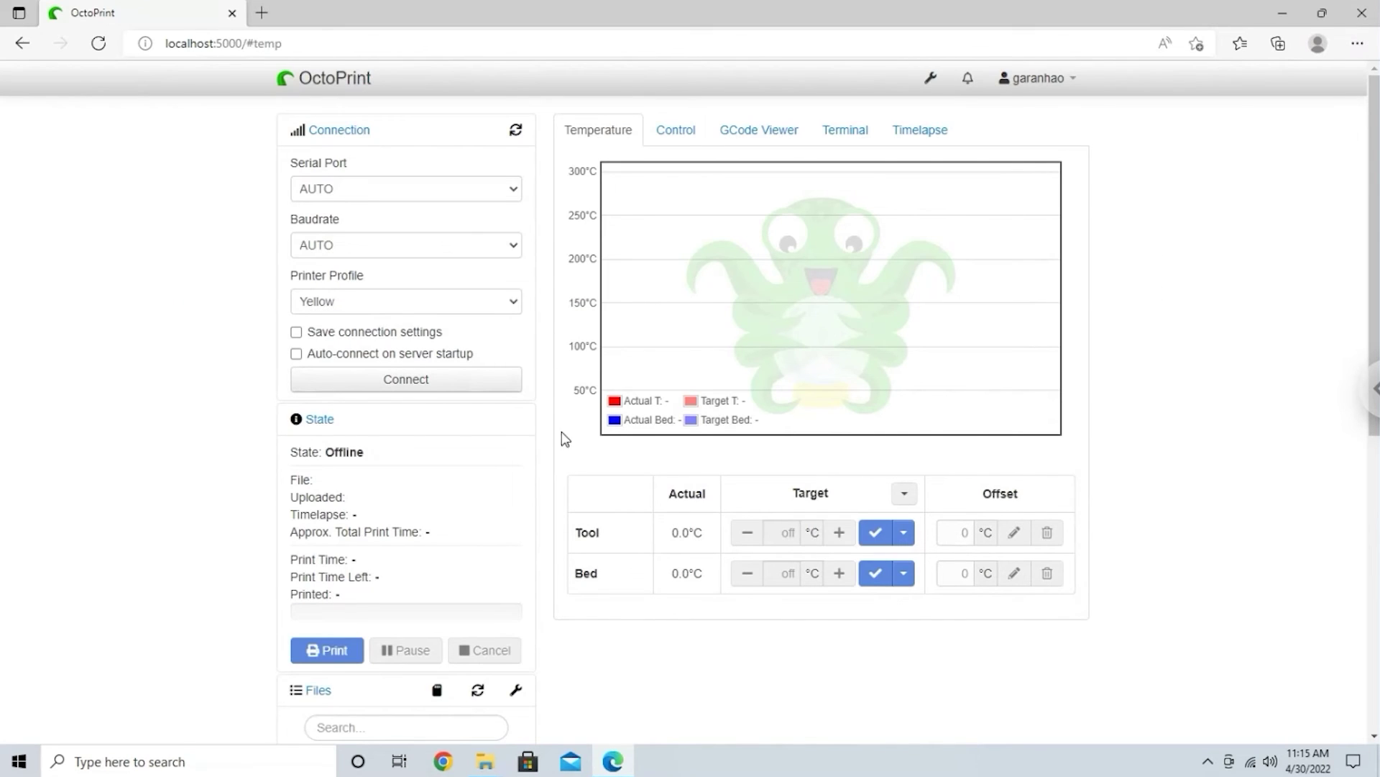
click(675, 133)
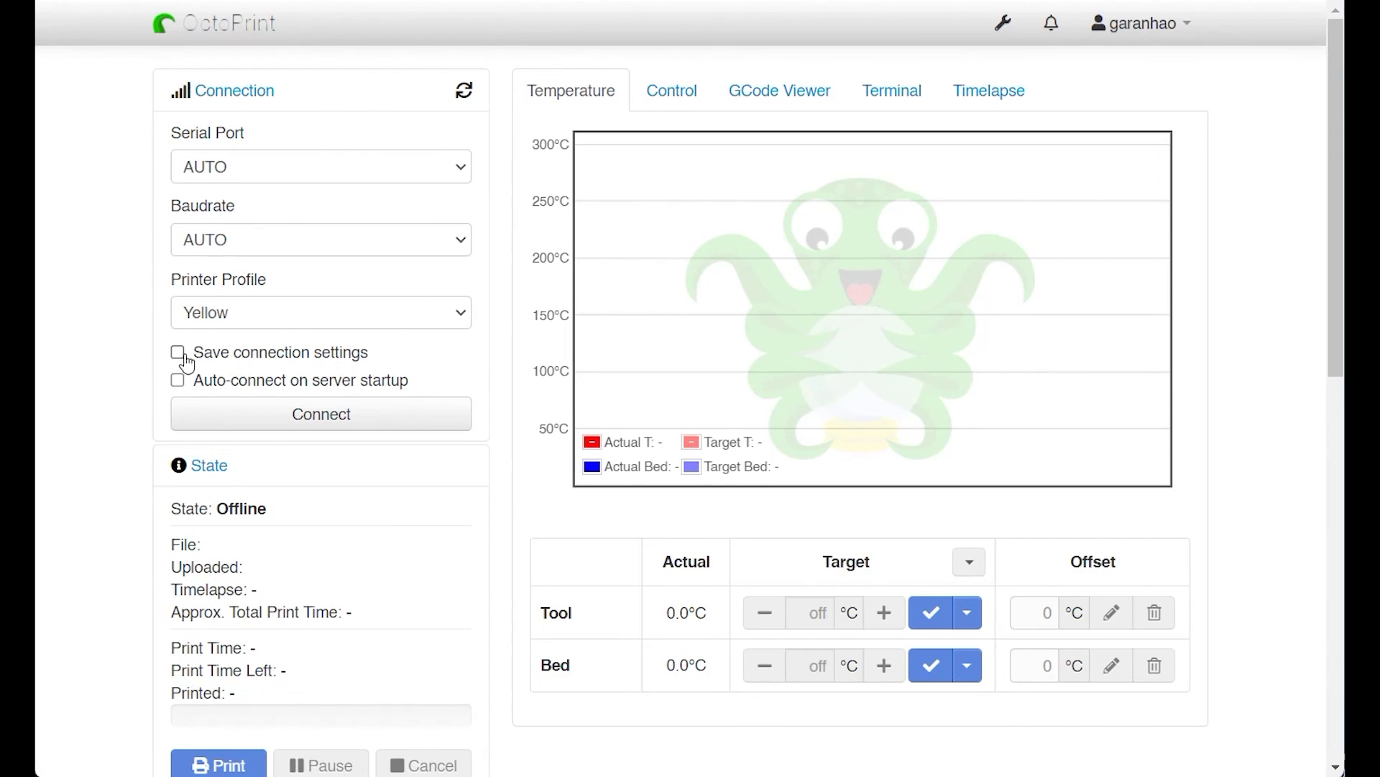
Step: Connect the printer, then upload and load PLA-3DM Small Slider Container.gcode from the USB drive
click(368, 416)
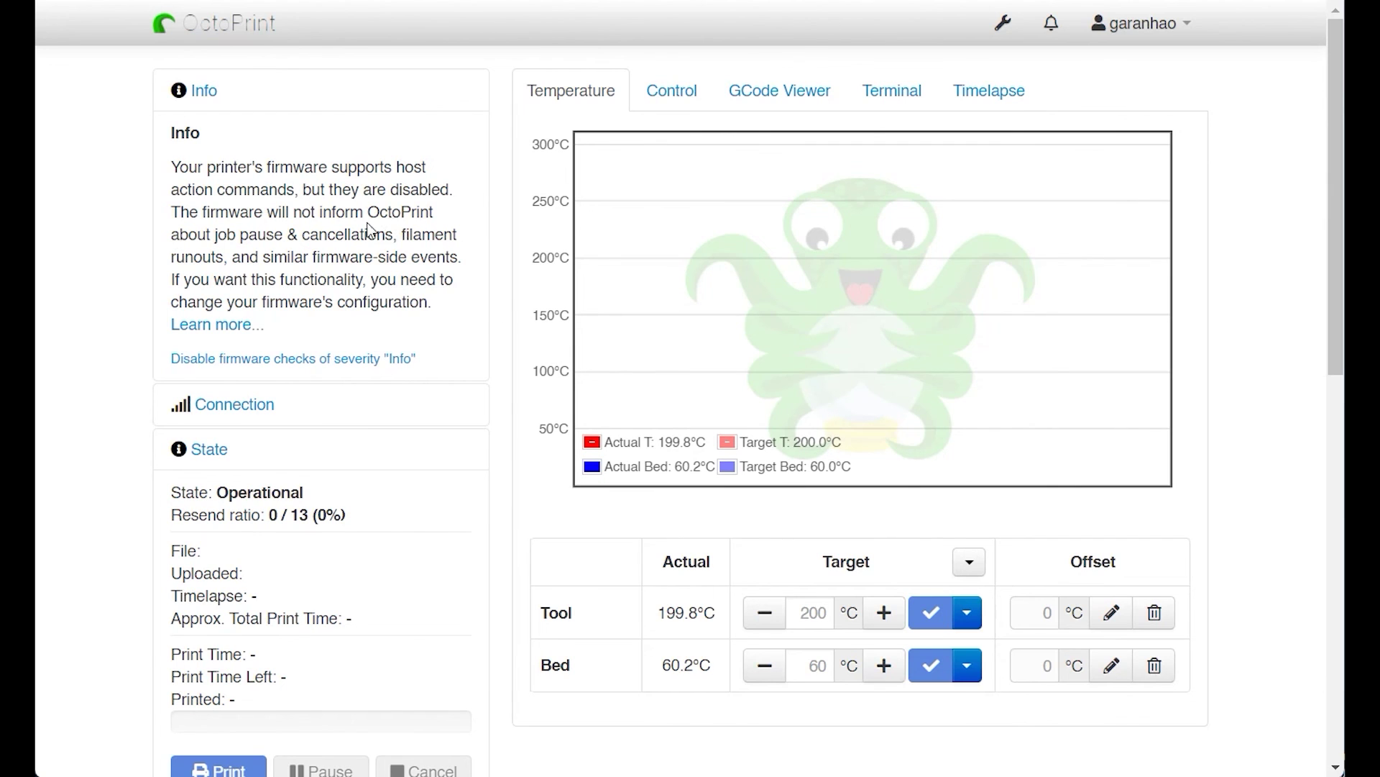
scroll(344, 212, down, 5)
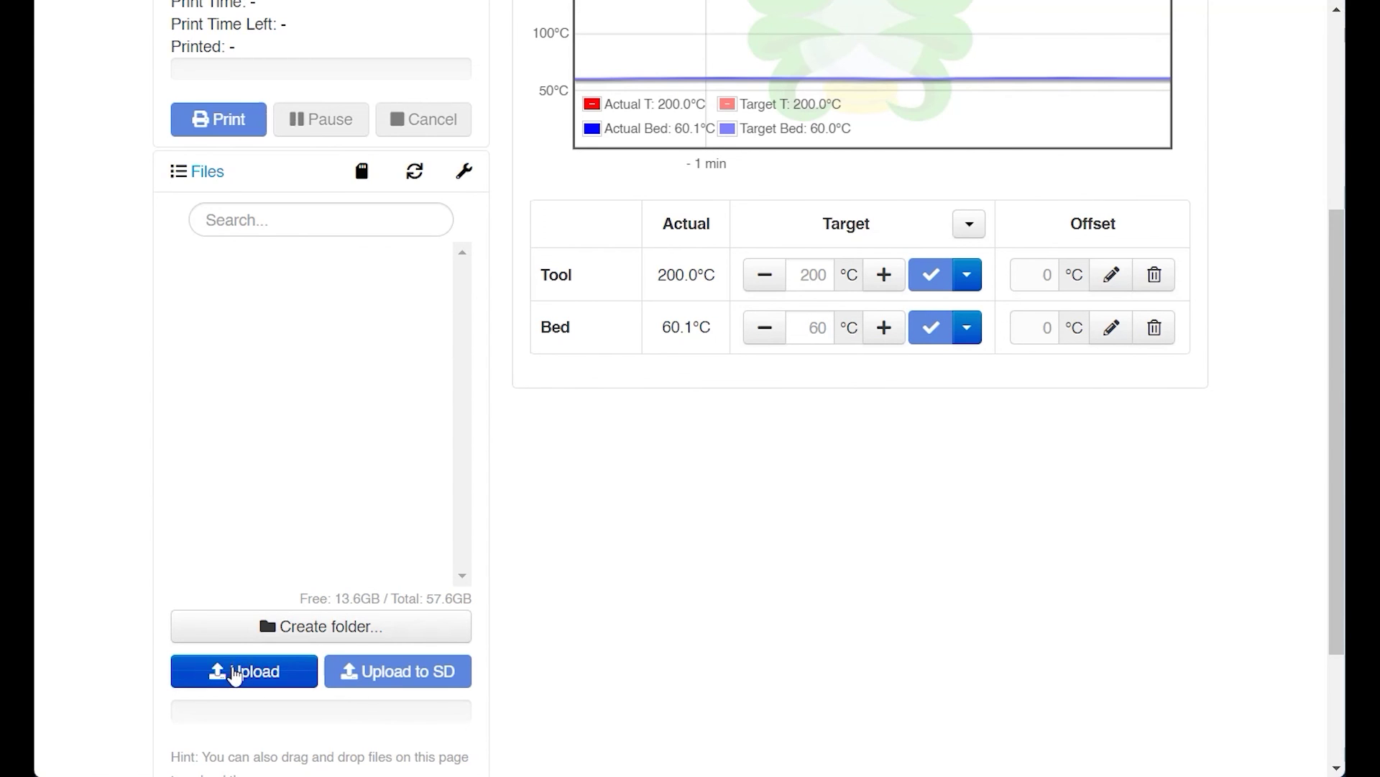
key(alt+Tab)
drag(1008, 208, 1216, 172)
drag(1309, 427, 450, 446)
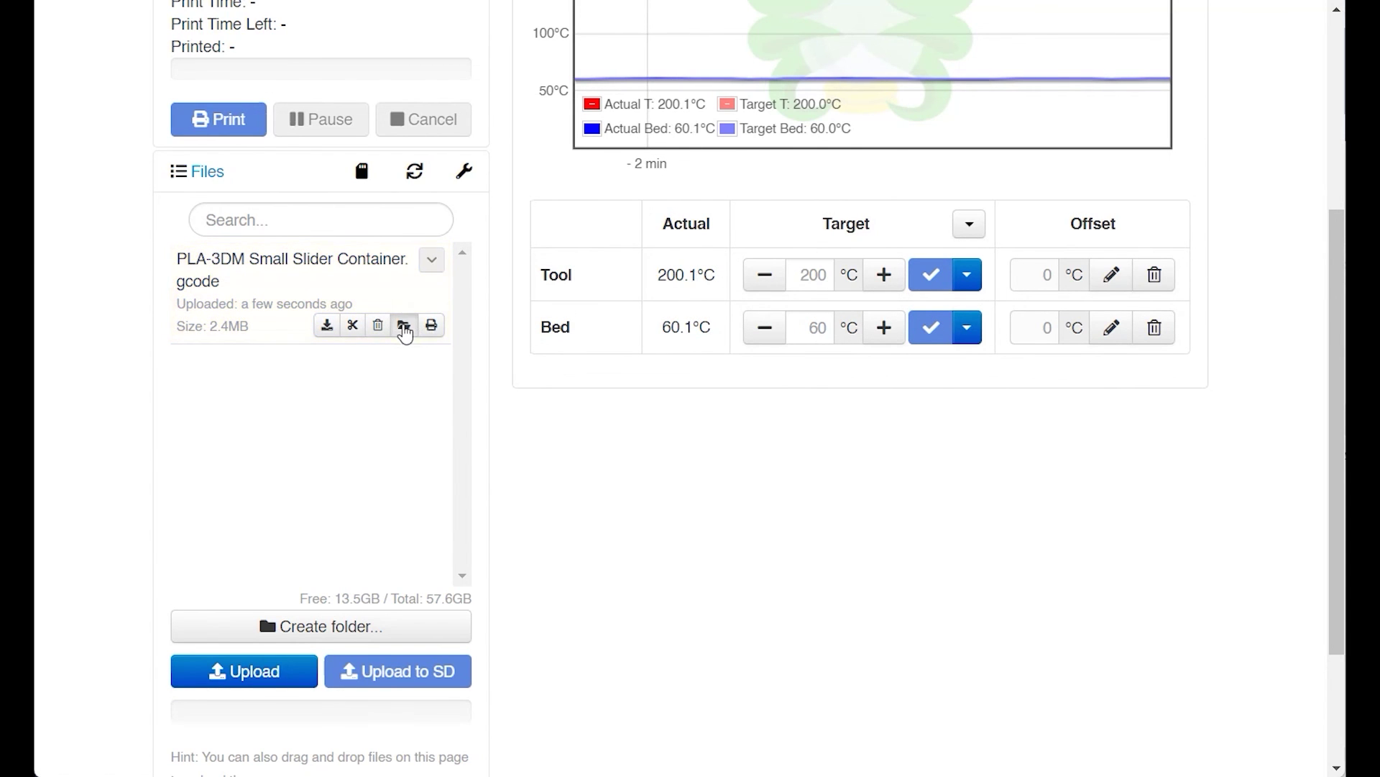
click(404, 327)
Step: Check the GCode Viewer and Control tabs, then start printing the loaded file
scroll(517, 210, up, 5)
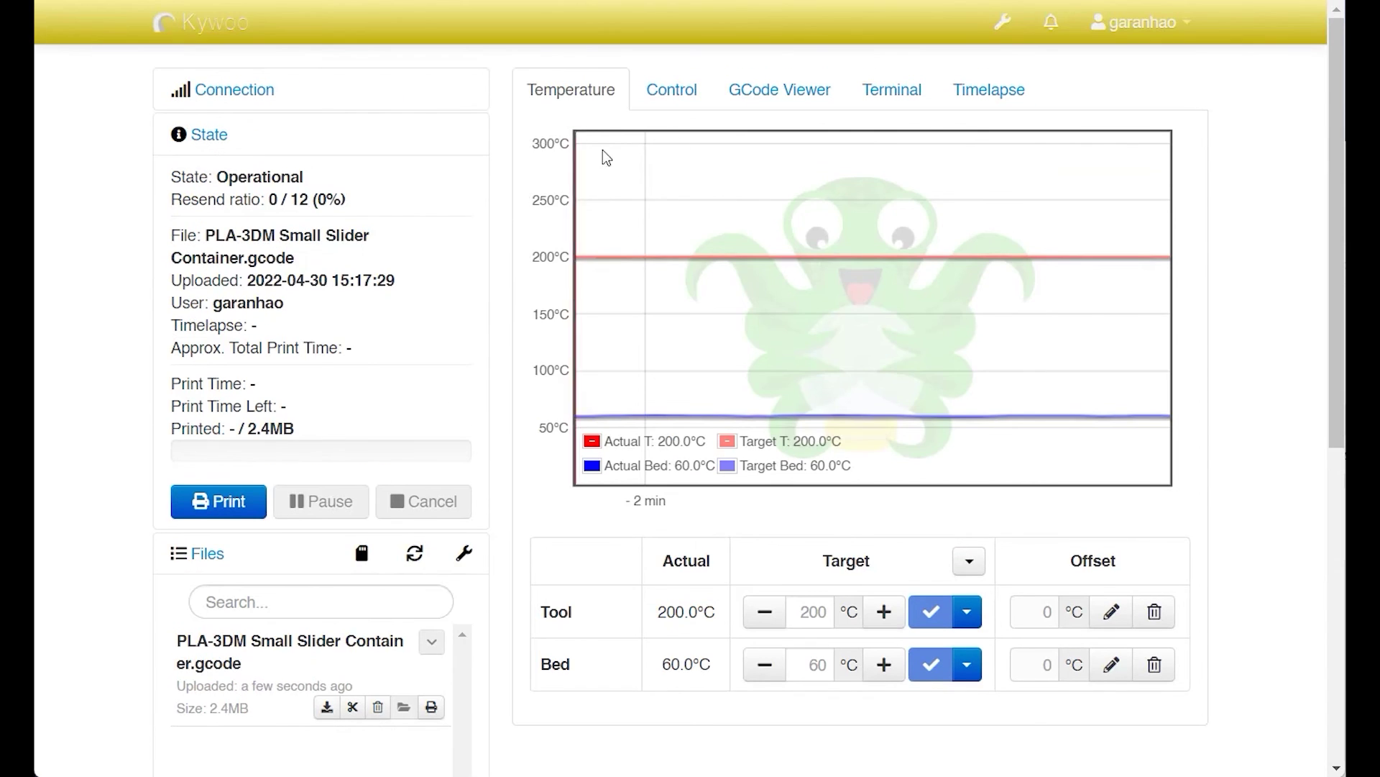
click(744, 106)
scroll(499, 149, down, 1)
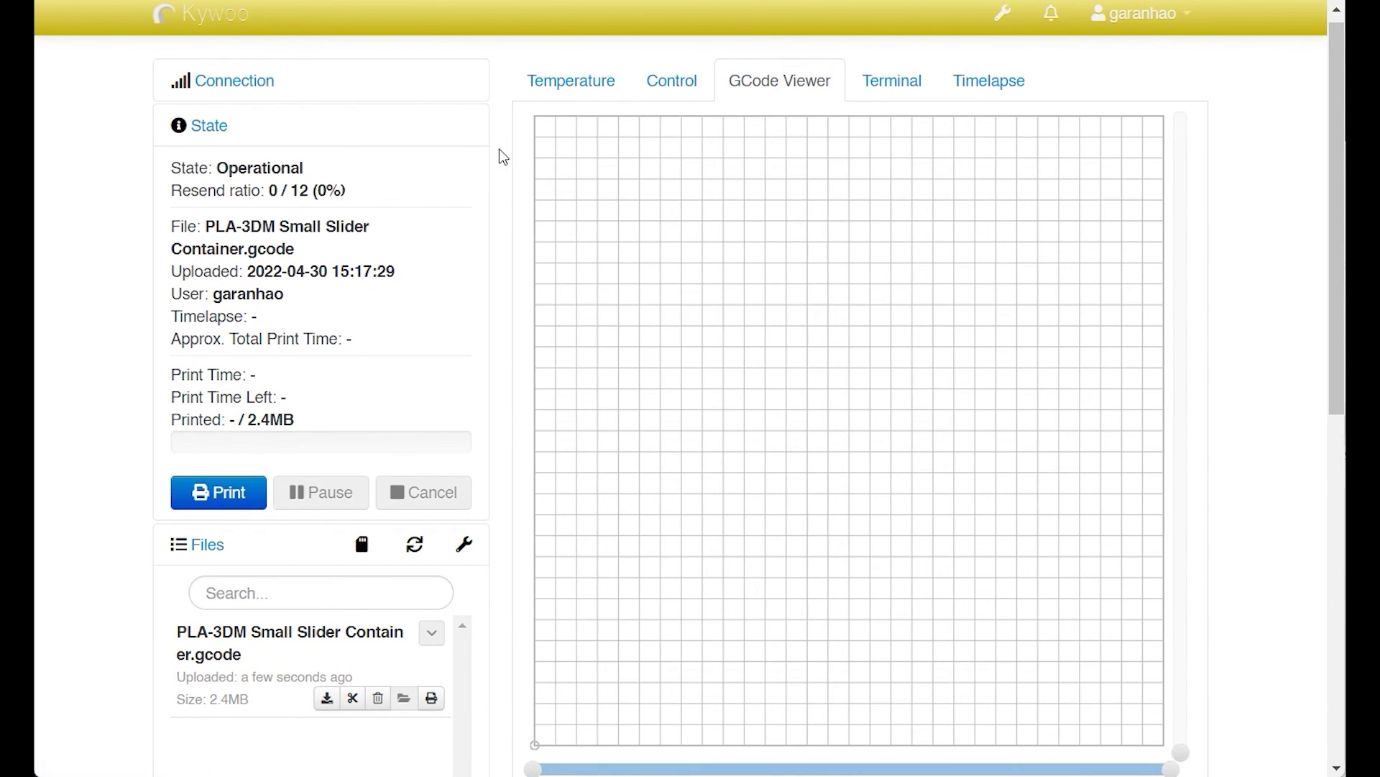
click(672, 80)
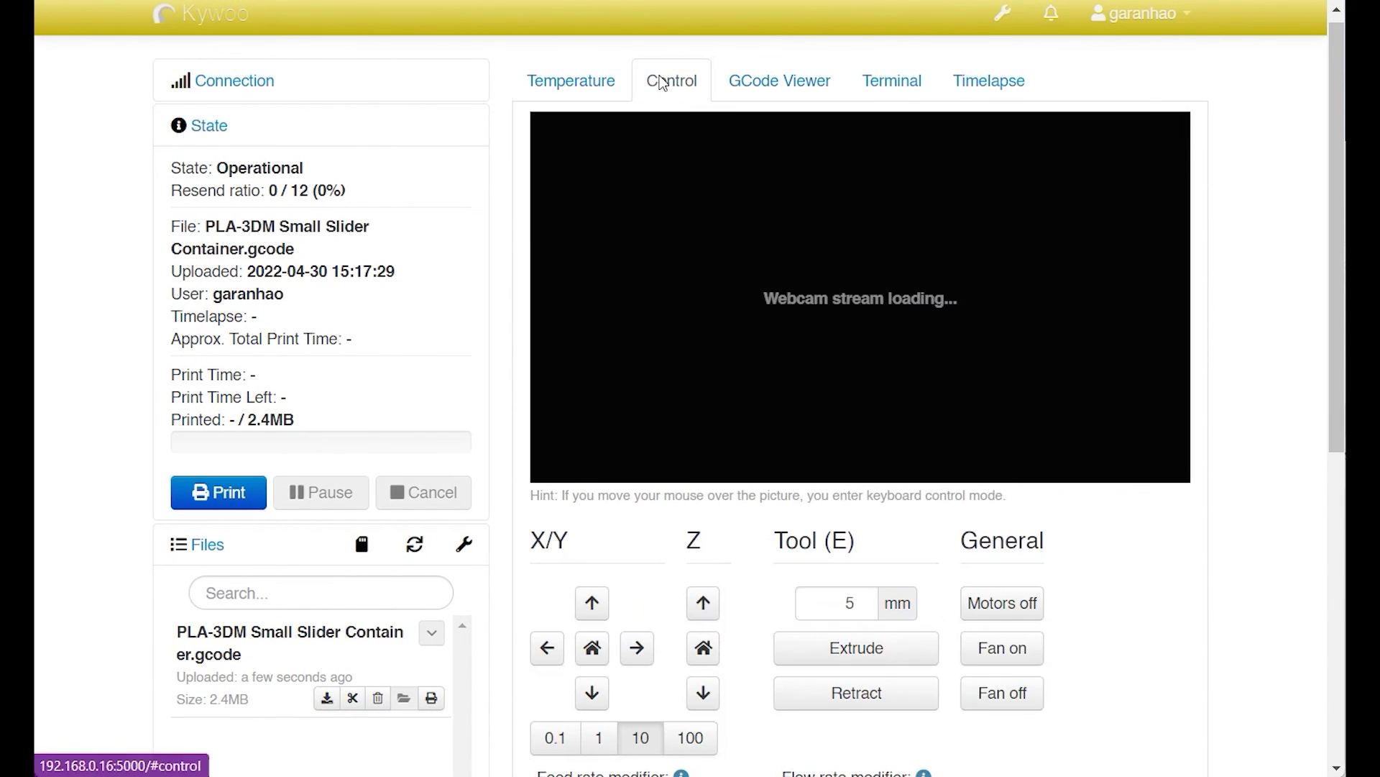
click(602, 87)
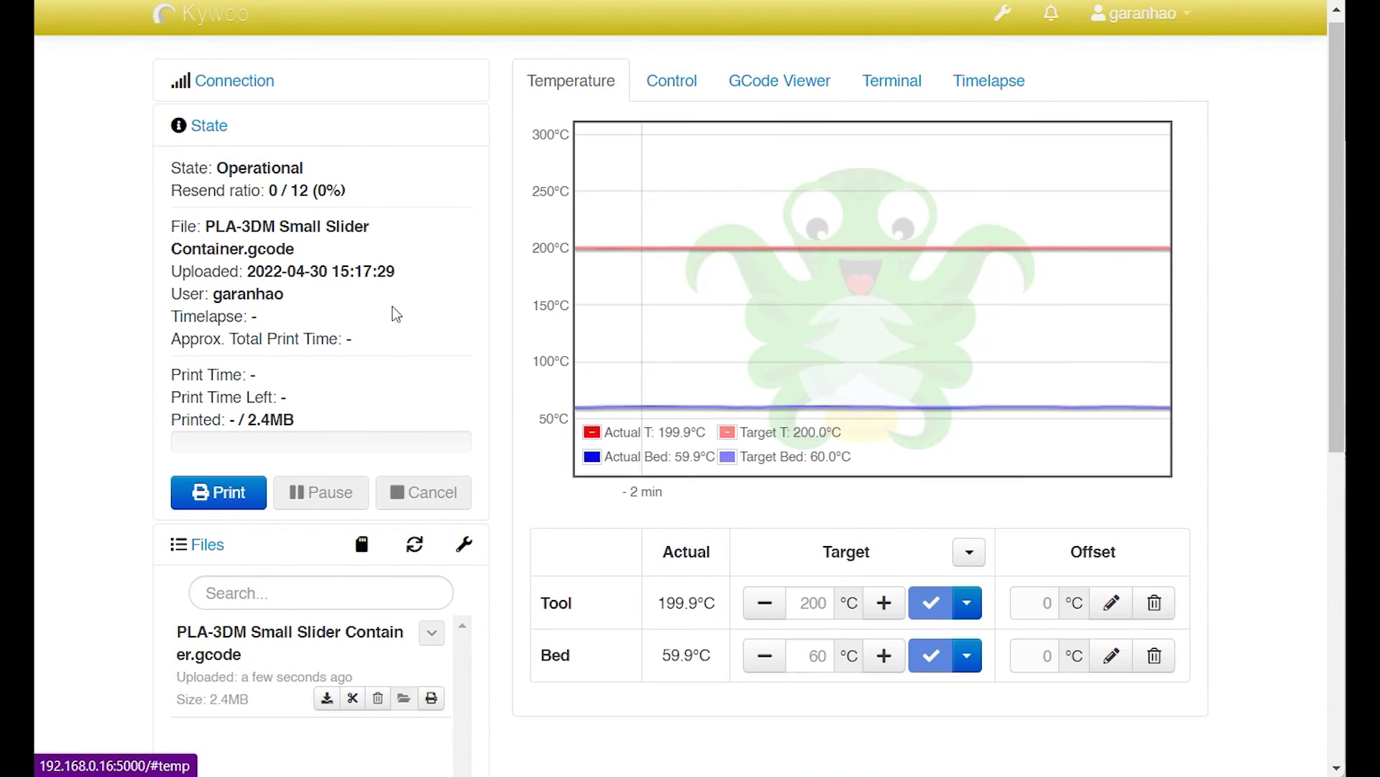
click(238, 494)
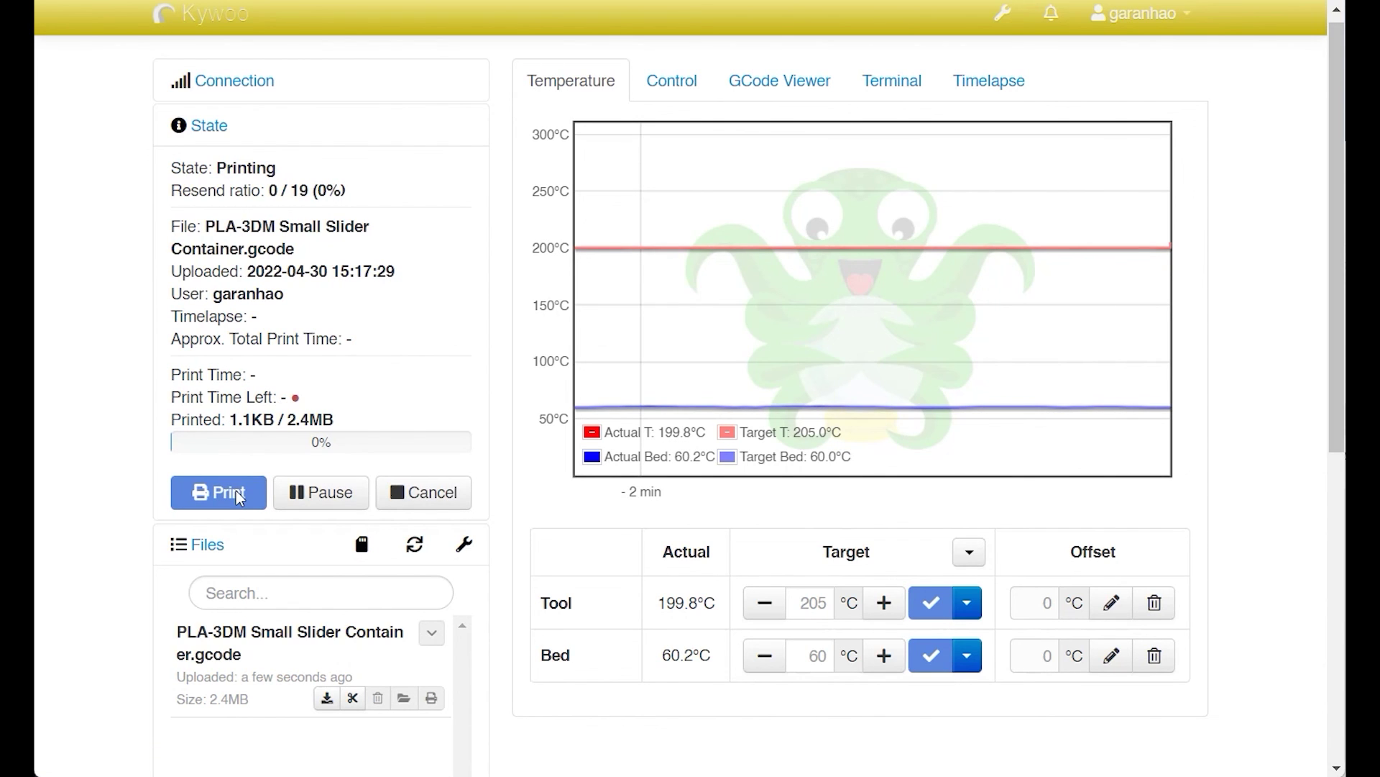